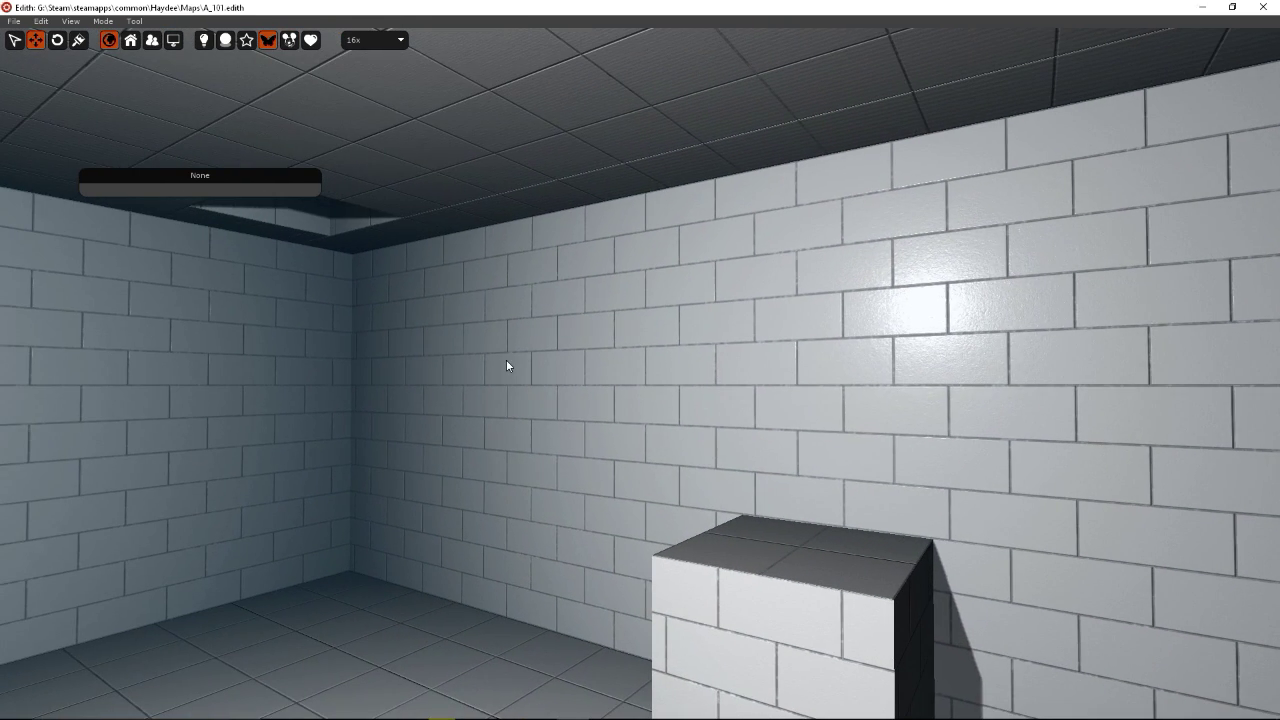
- Spawn a game Item on top of the brick block beside the wall
right_drag(506, 360, 355, 374)
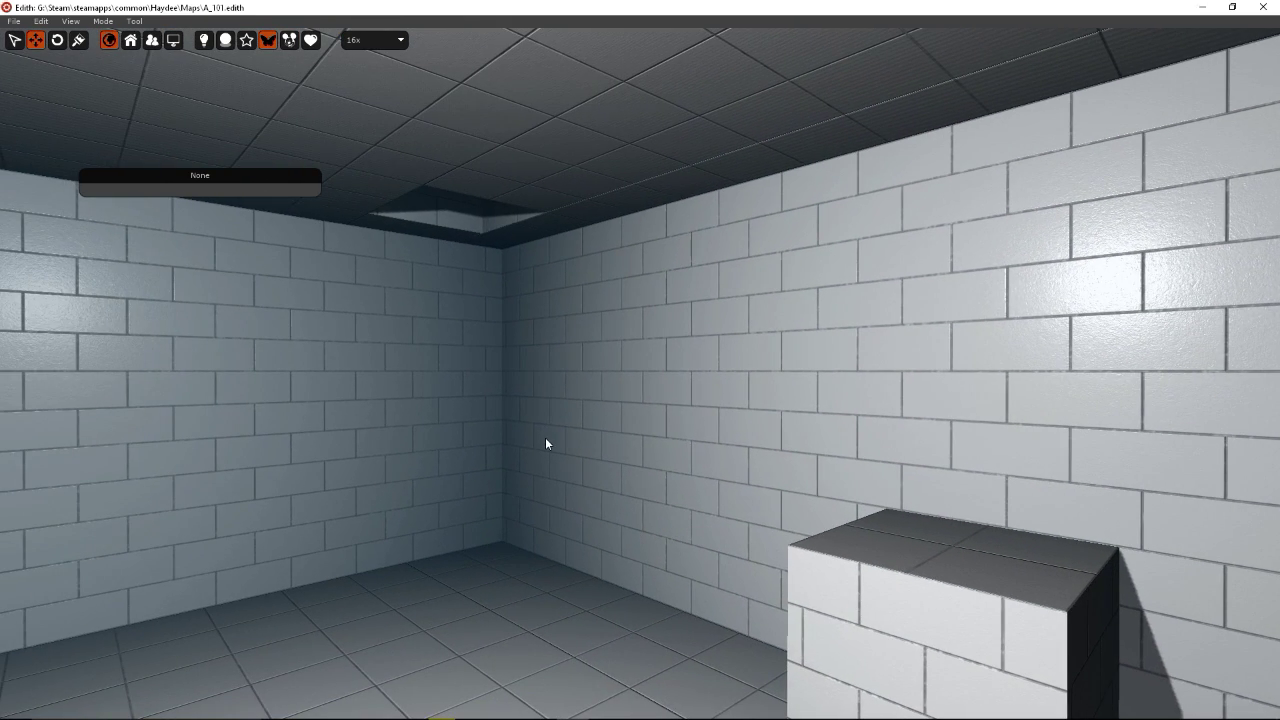
right_drag(545, 438, 650, 530)
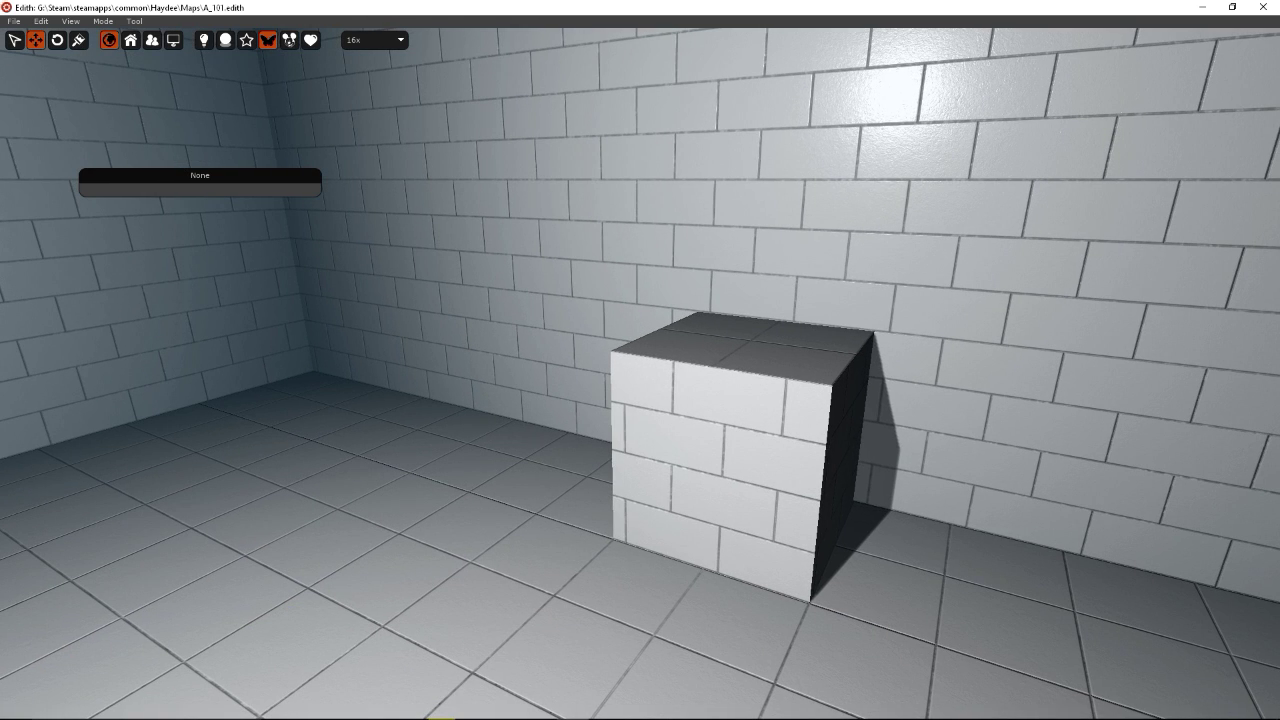
right_click(778, 363)
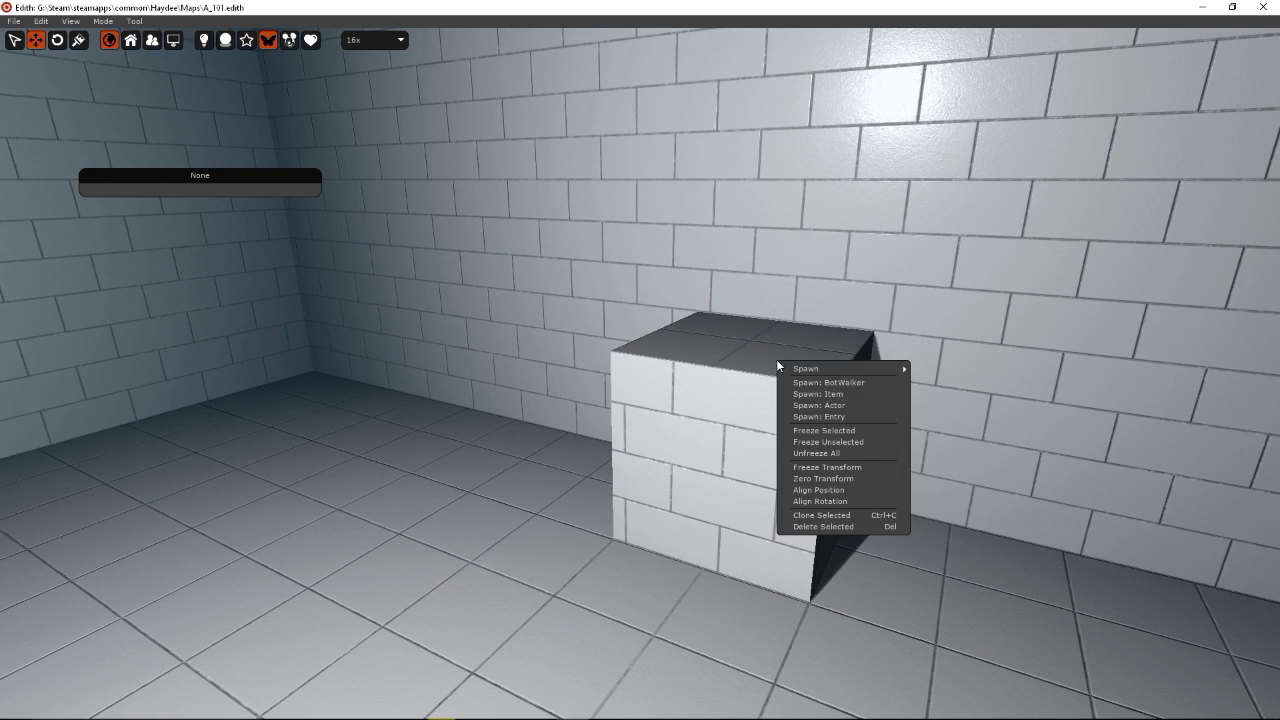
mouse_move(809, 368)
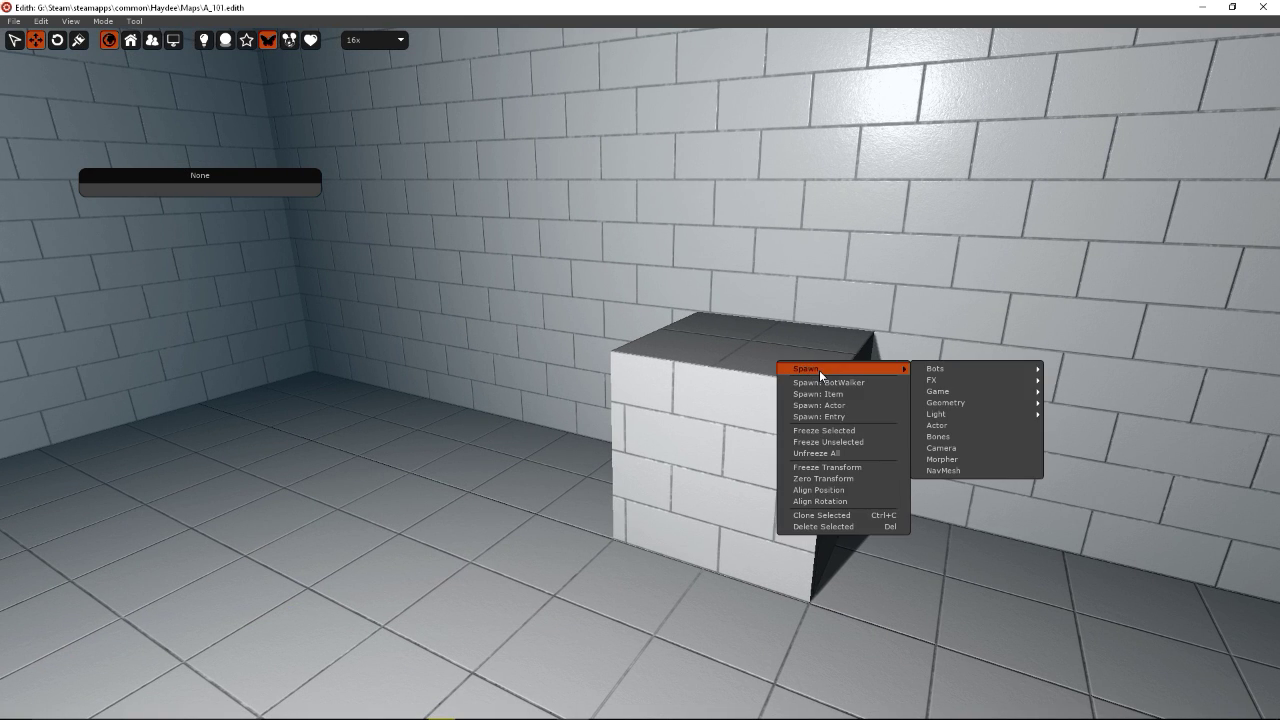
mouse_move(911, 368)
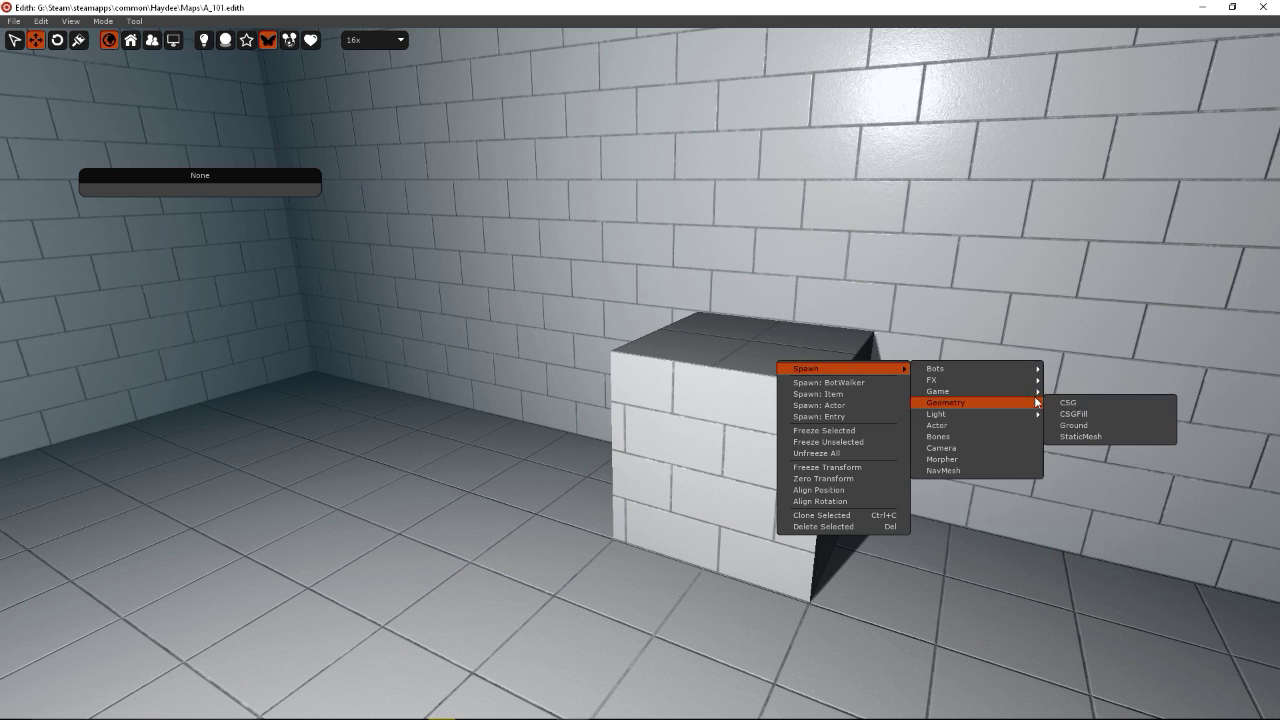
mouse_move(1036, 396)
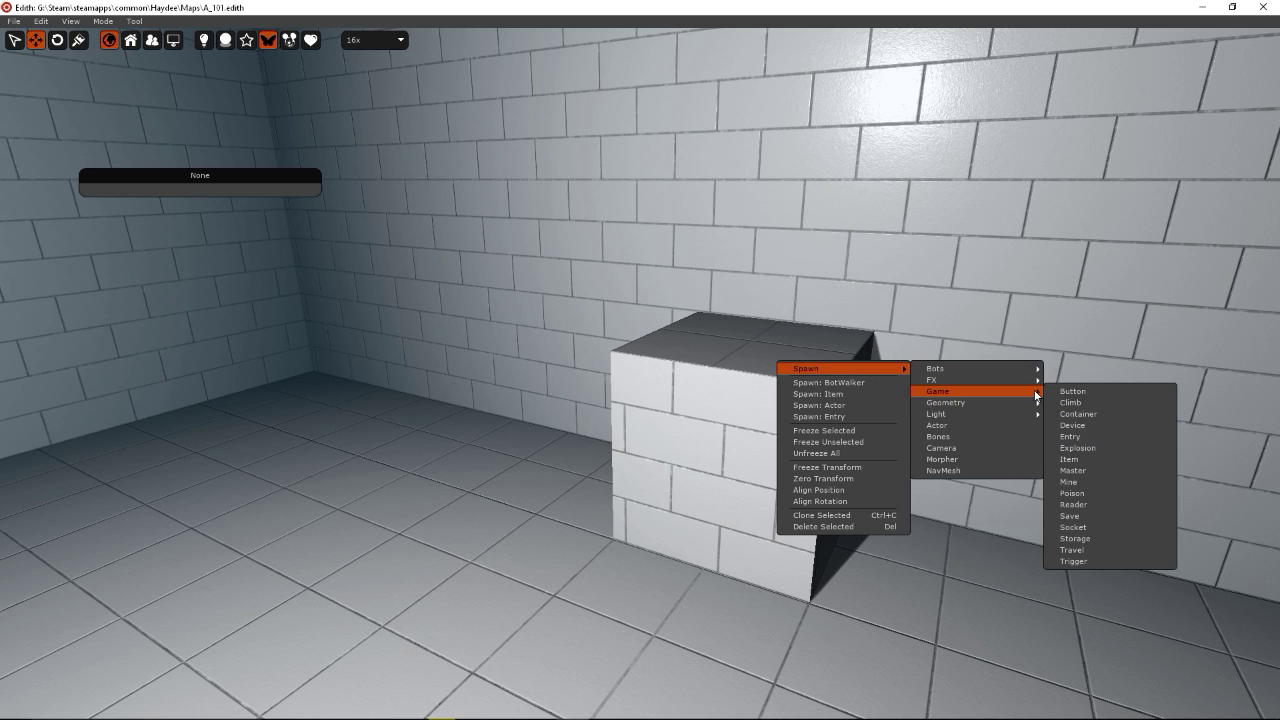
click(1086, 458)
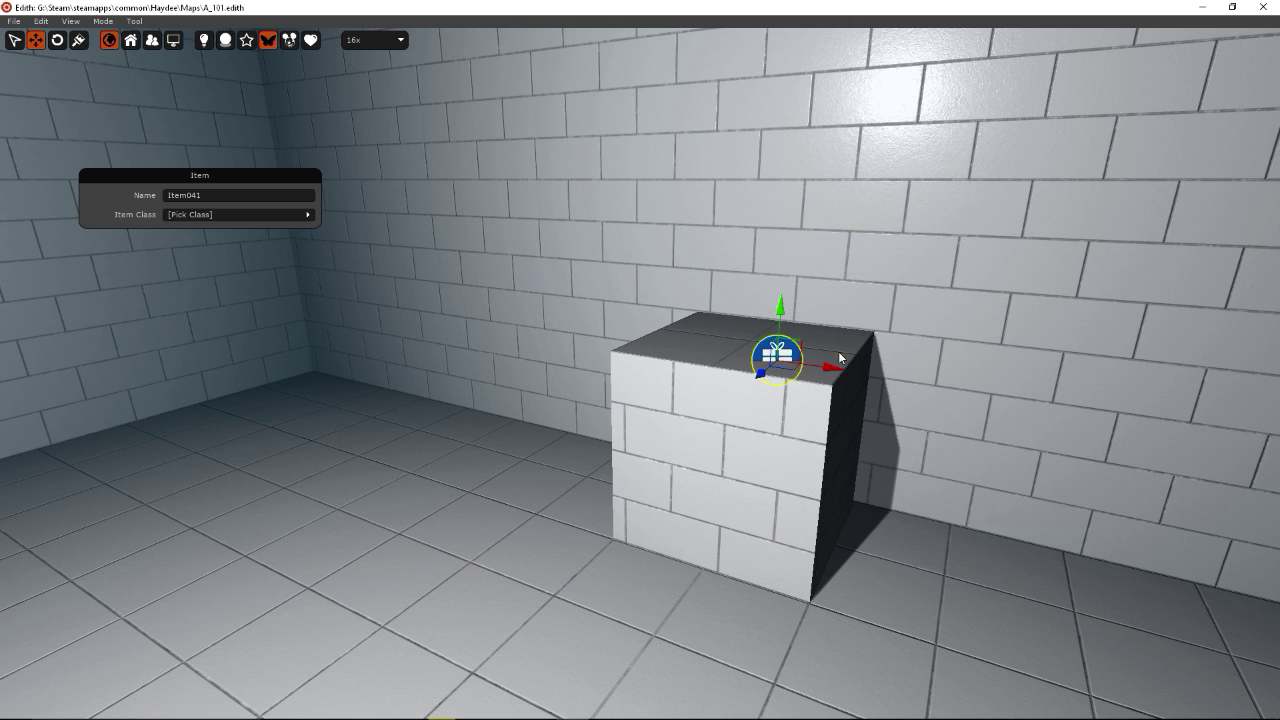
- Set the new item's class to SMG
click(220, 214)
scroll(660, 390, down, 2)
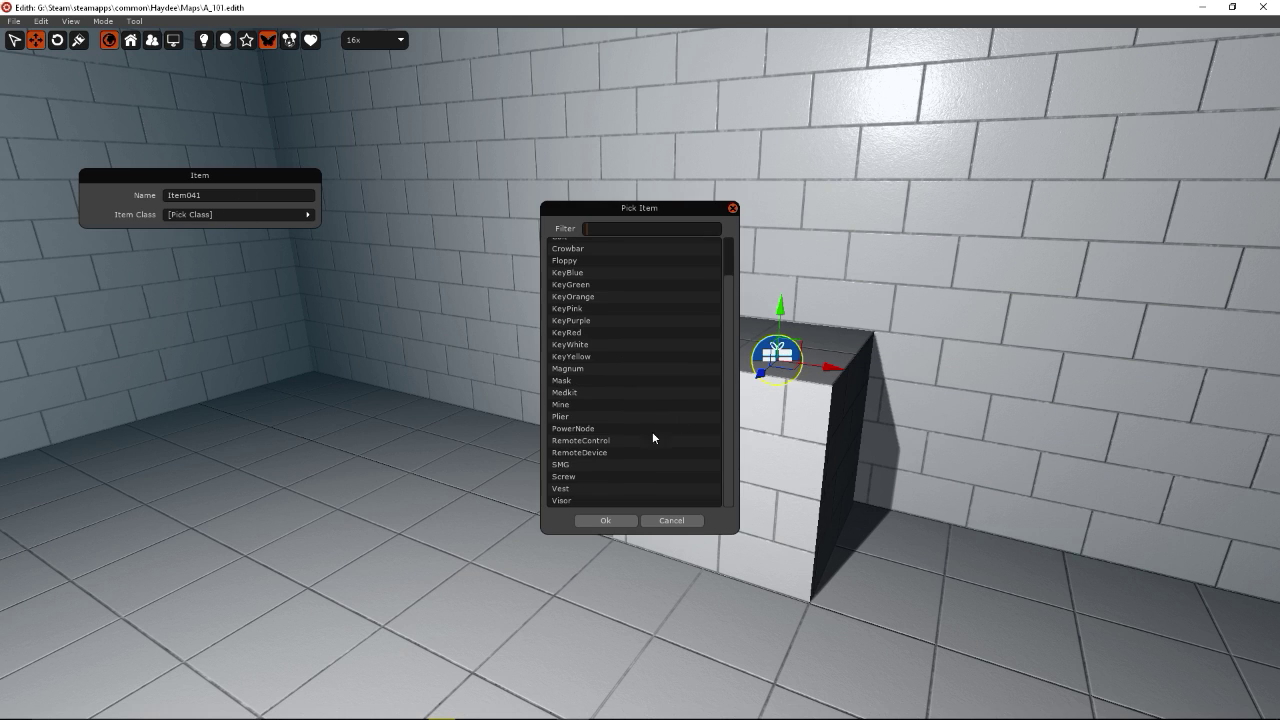
double_click(563, 465)
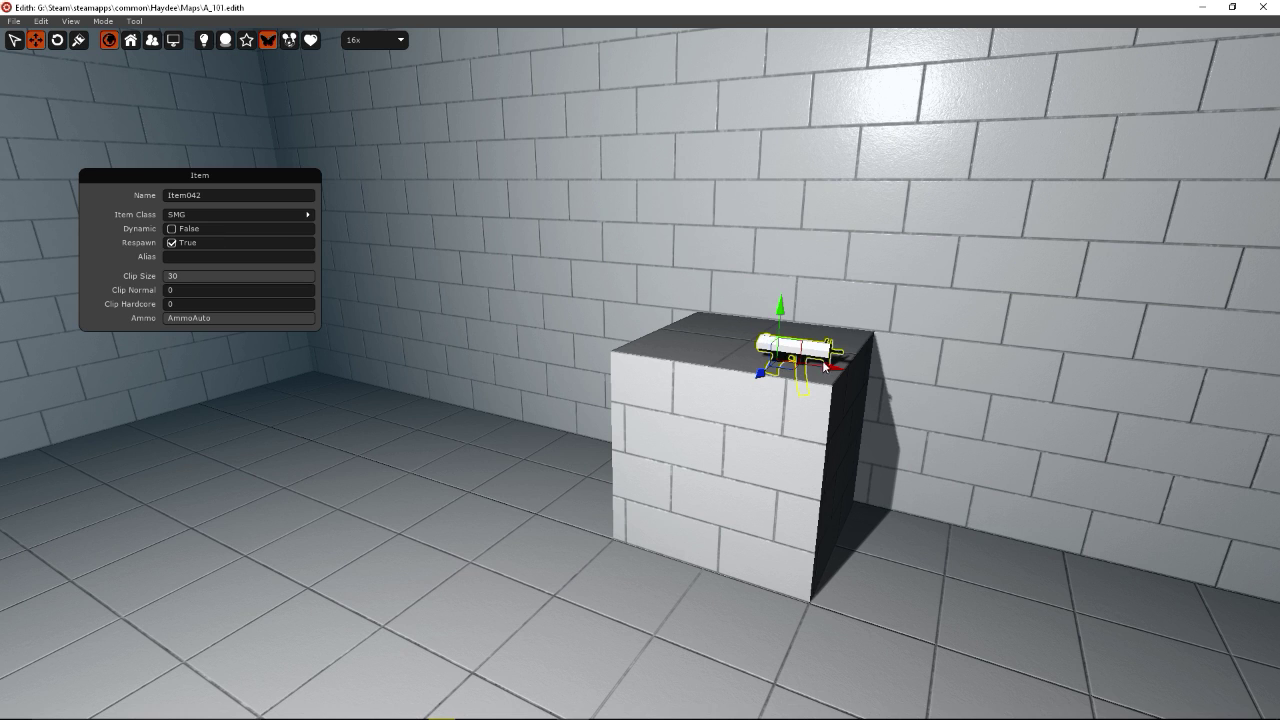
- Duplicate the SMG toward the other side of the block's top and set the copy's item class to AmmoAuto
shift+drag(830, 366, 684, 328)
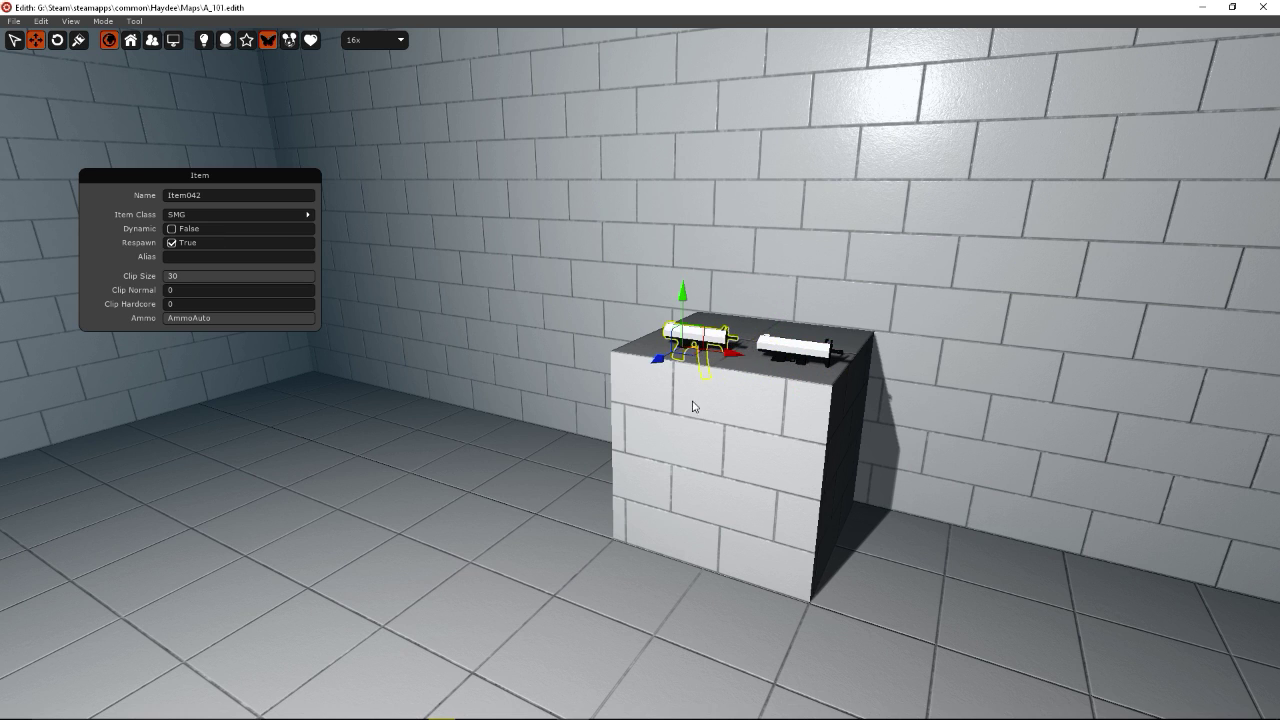
click(209, 214)
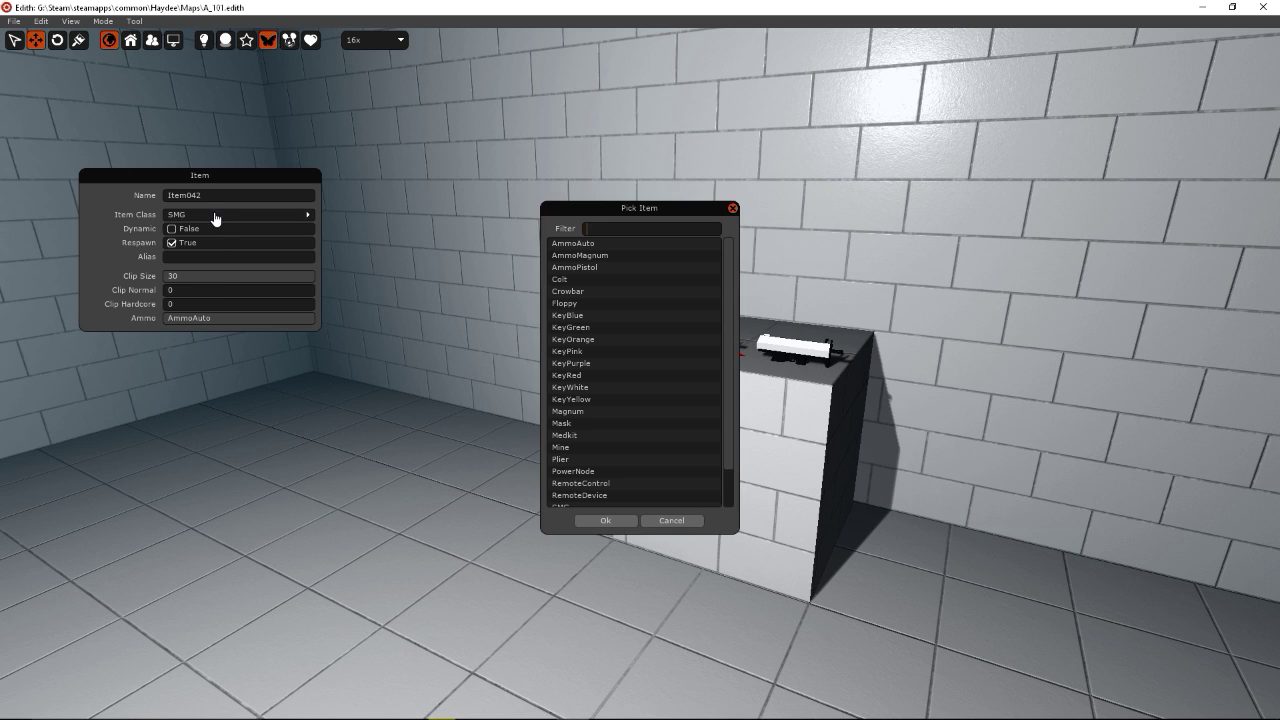
click(588, 244)
click(588, 244)
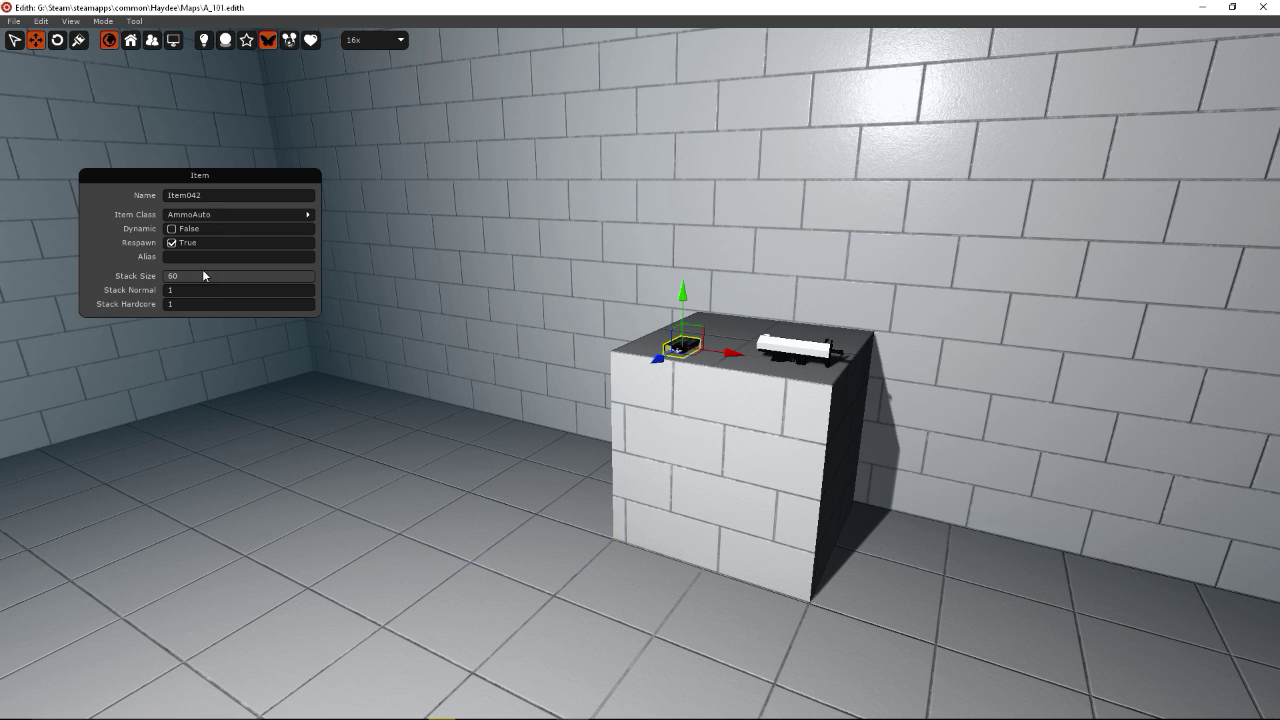
- Set the ammo item's Stack Normal and Stack Hardcore to 60
click(203, 290)
text(60)
click(236, 305)
text(60)
- Set the SMG's Clip Normal and Clip Hardcore to 30
click(808, 351)
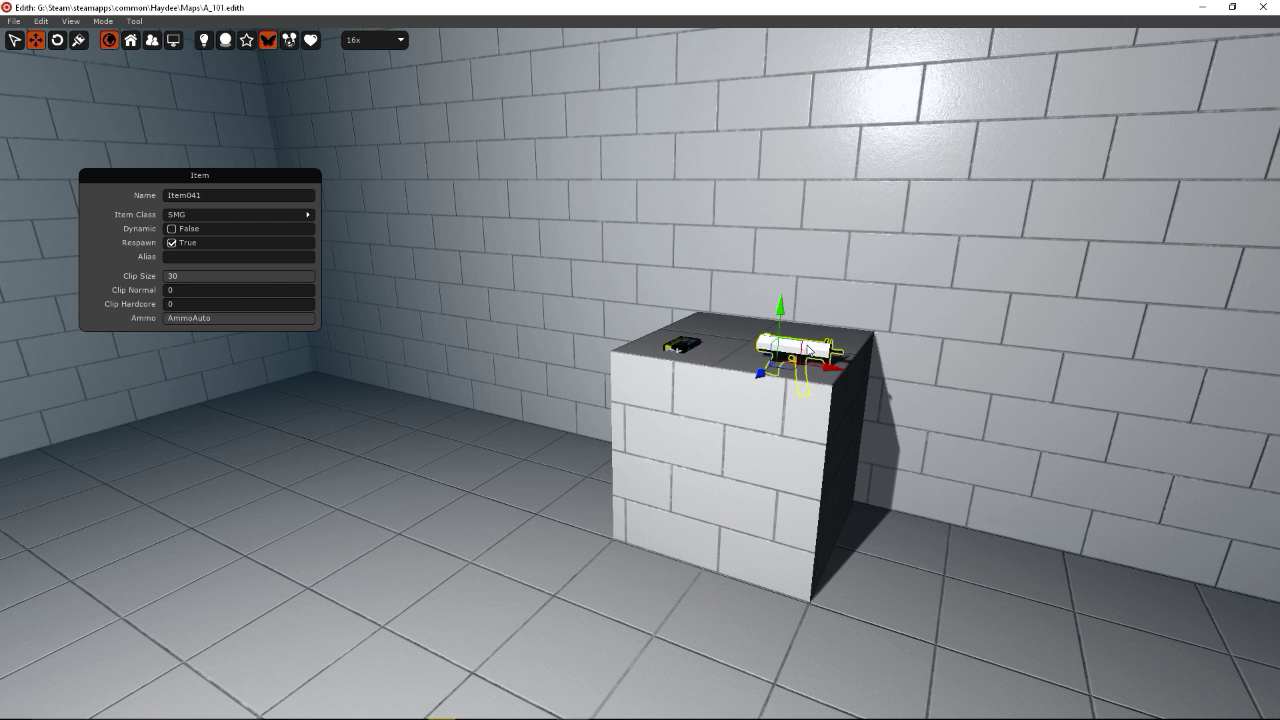
click(205, 290)
click(195, 304)
text(30e)
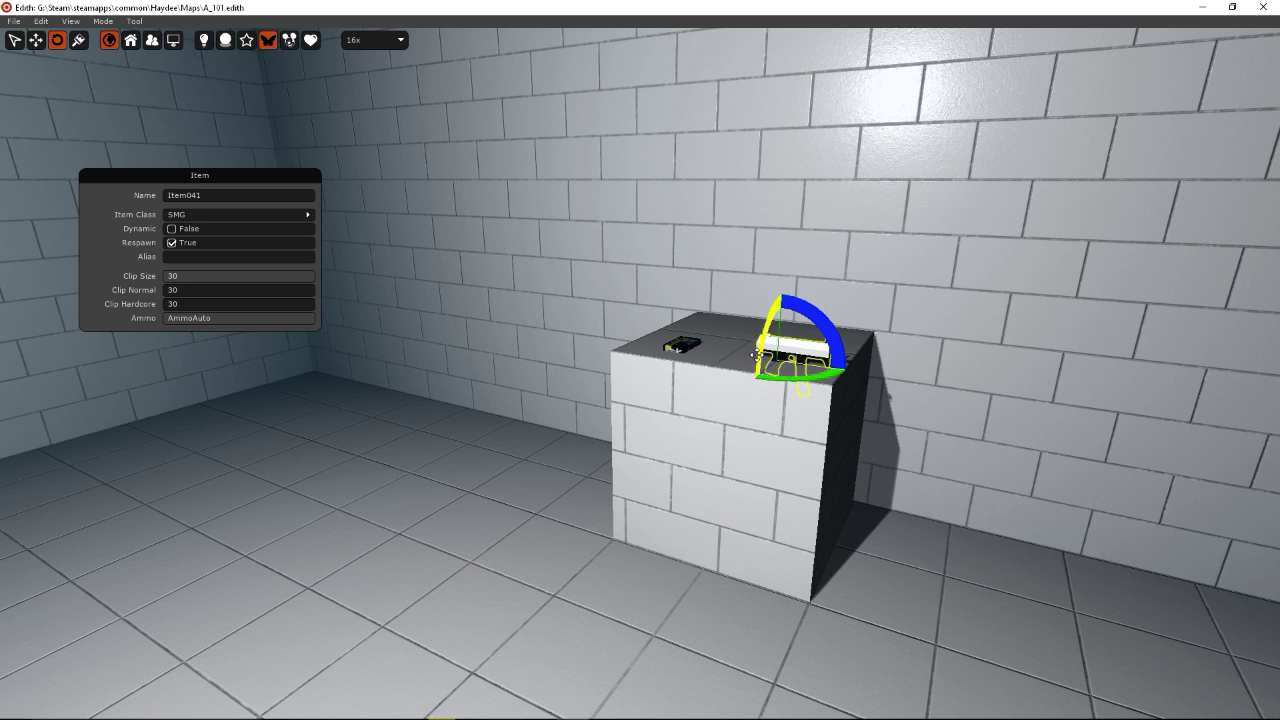
- Rotate the SMG onto its side and raise it slightly so it lies on the block's top surface
drag(757, 355, 786, 294)
key(w)
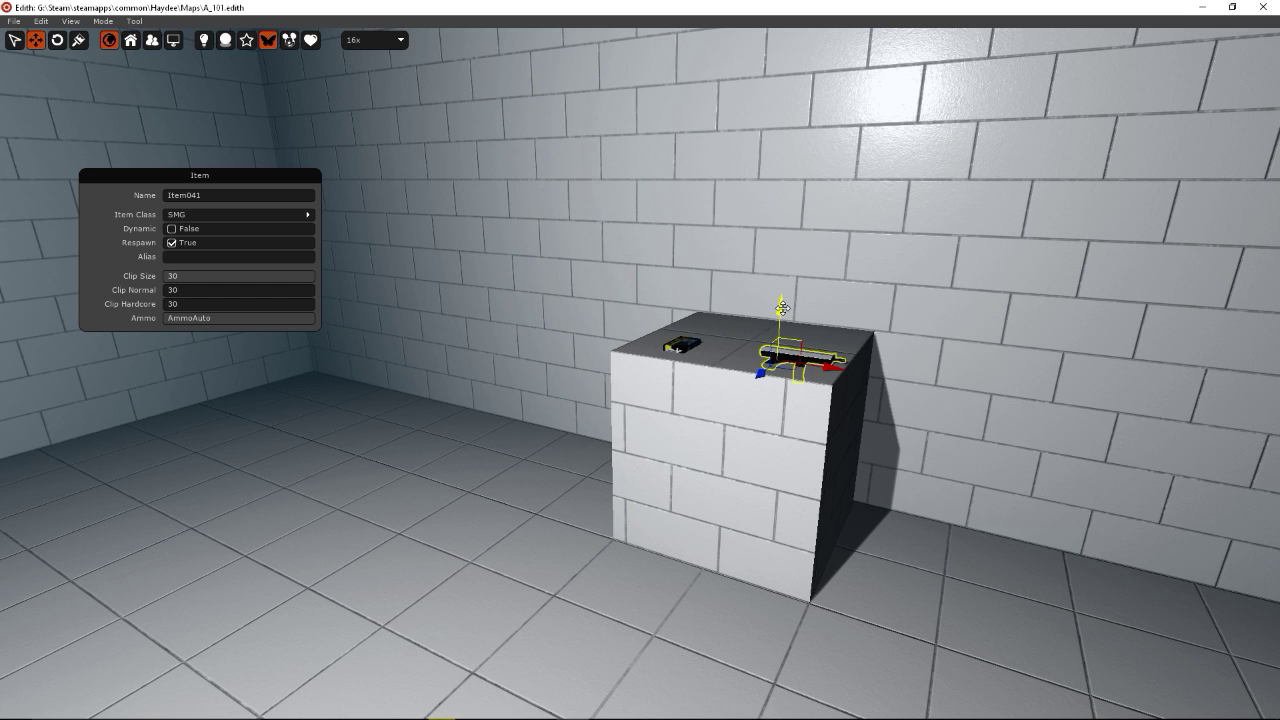
drag(781, 310, 784, 301)
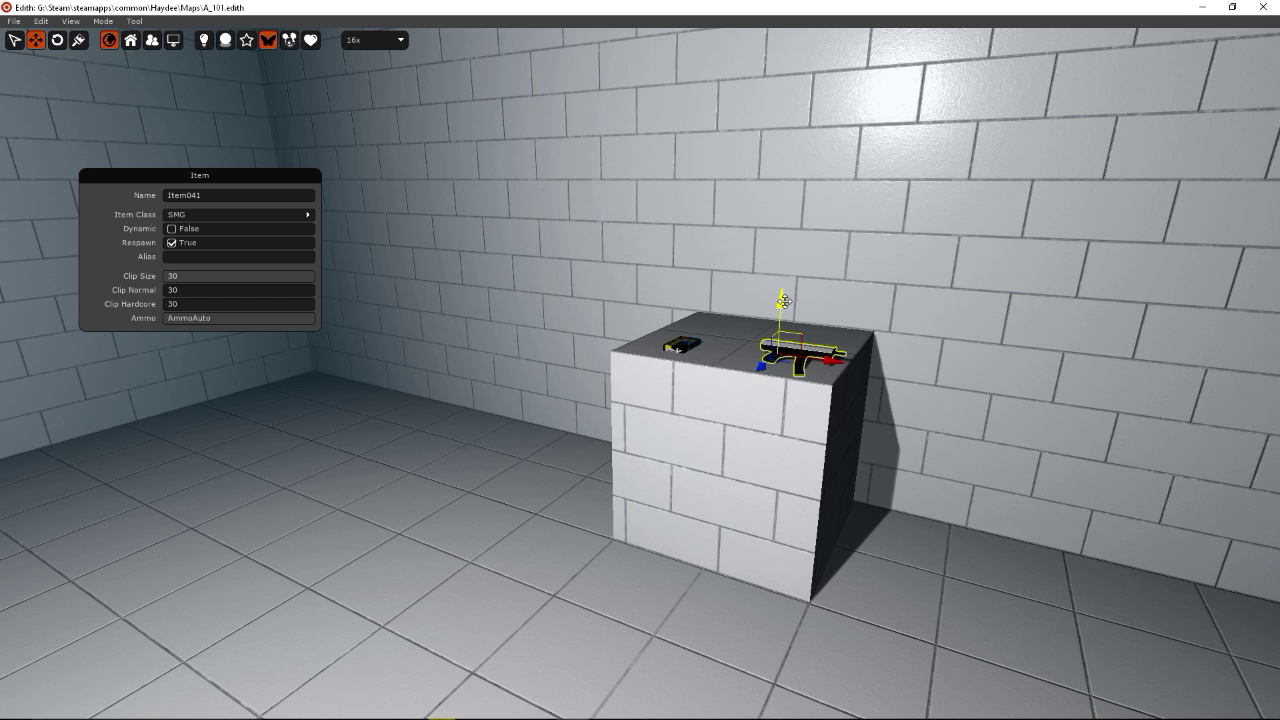
- Spawn a game Button on the brick wall beside the block holding the SMG and ammo
click(688, 345)
right_drag(756, 476, 430, 340)
click(756, 476)
key(s)
key(a)
key(w)
key(a)
key(w)
key(d)
key(d)
right_drag(760, 360, 868, 297)
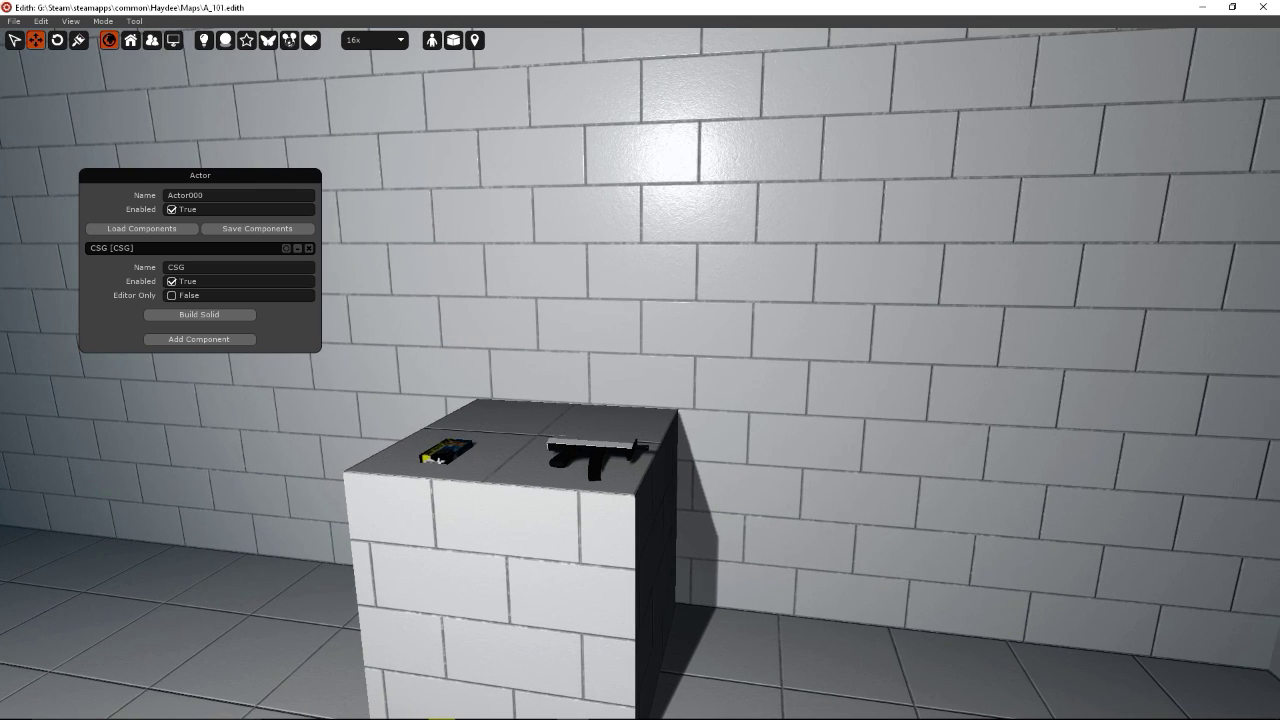
right_click(843, 338)
mouse_move(910, 345)
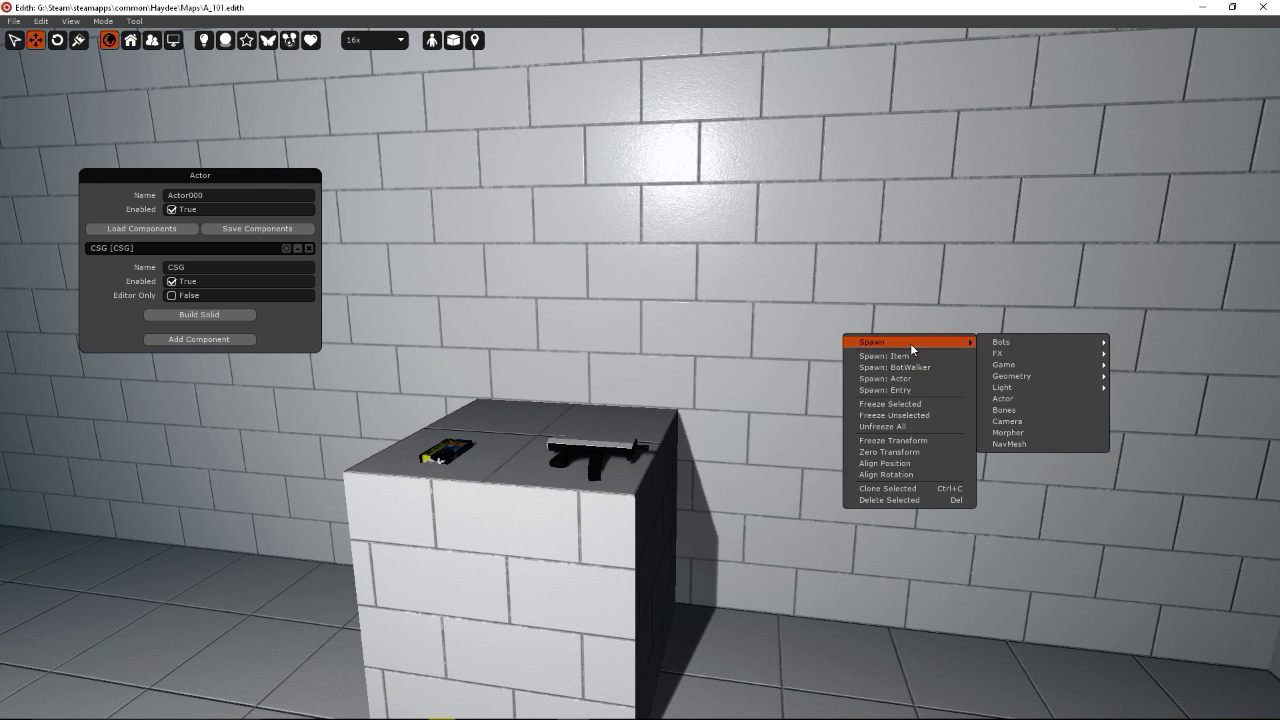
mouse_move(1019, 342)
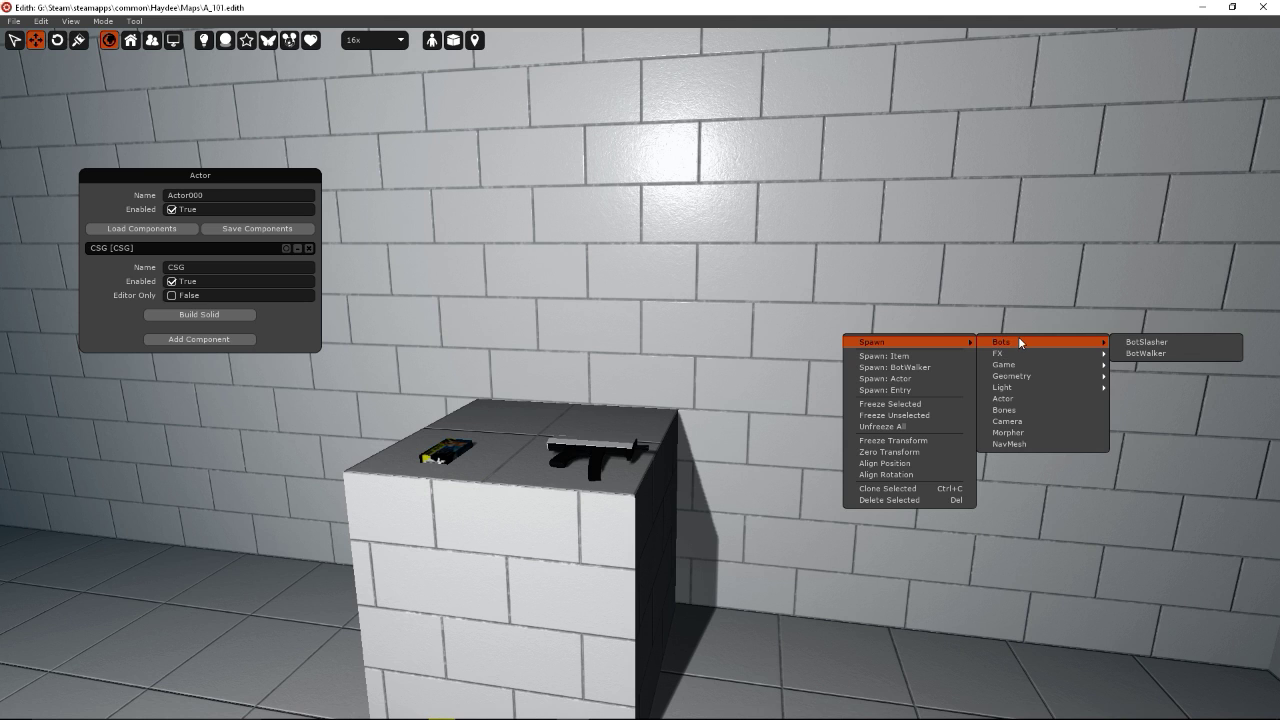
mouse_move(1039, 367)
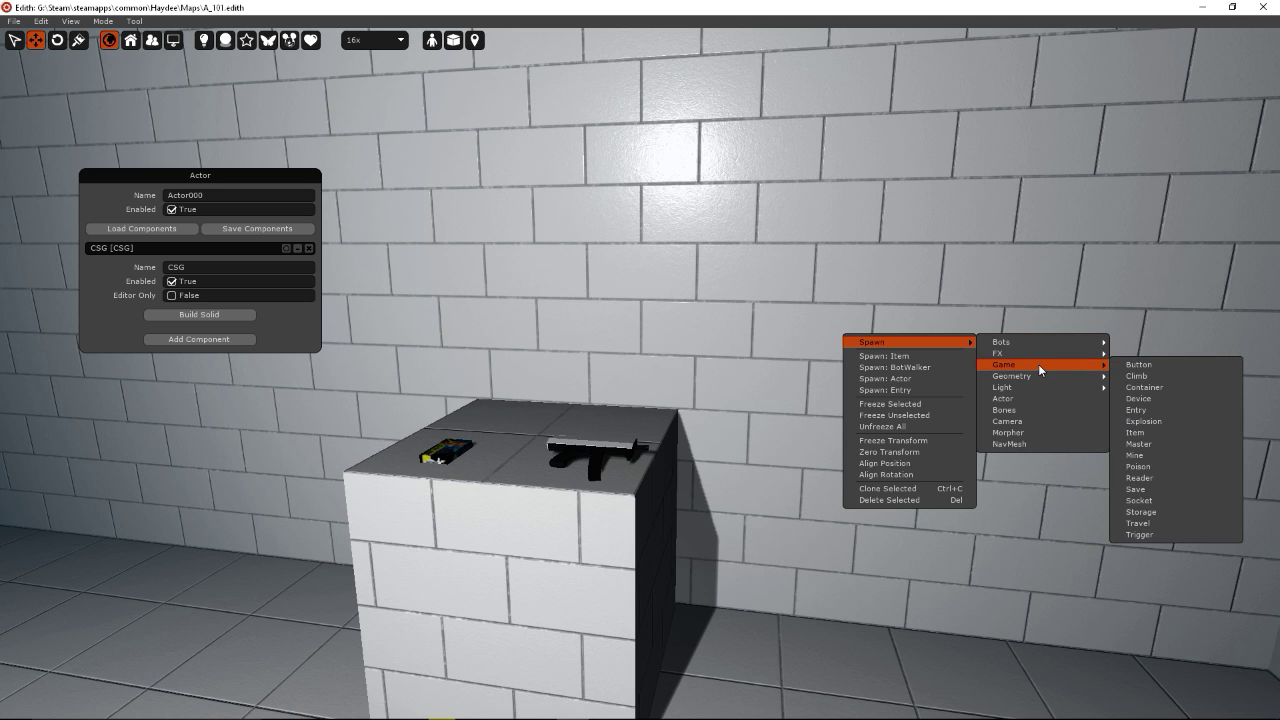
click(1139, 366)
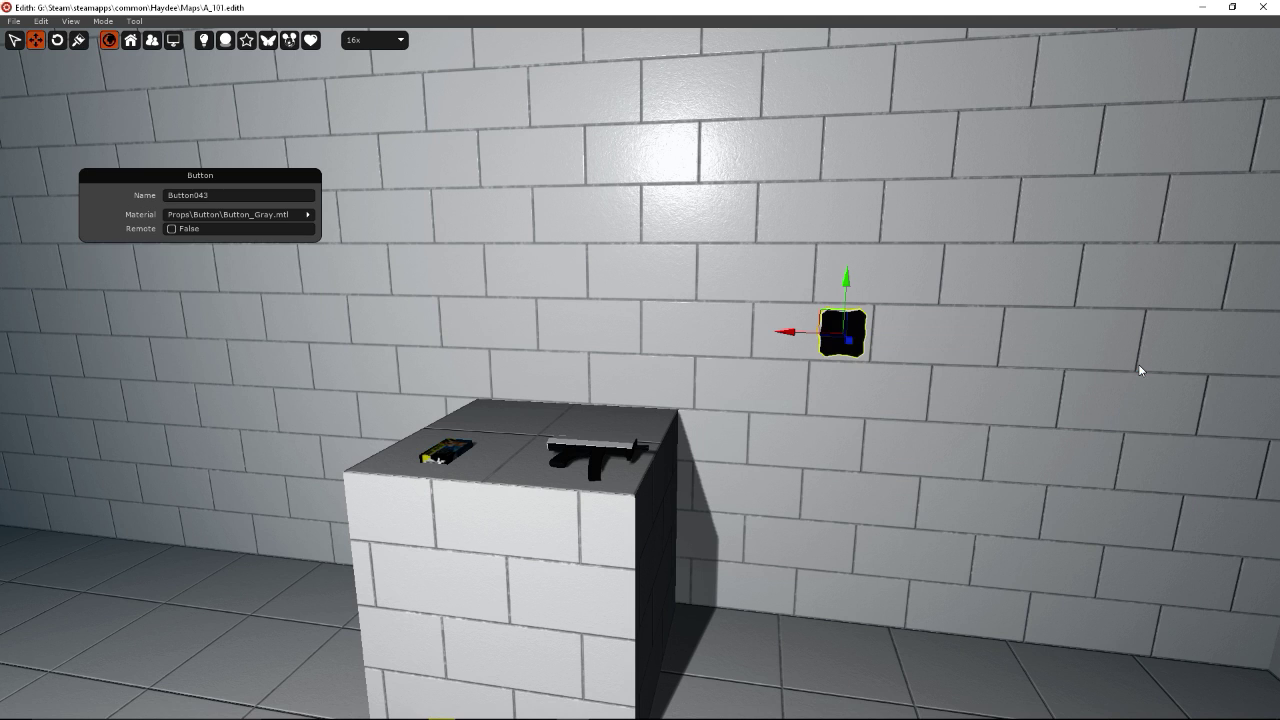
- Rotate the wall button so its round face points out into the room
key(e)
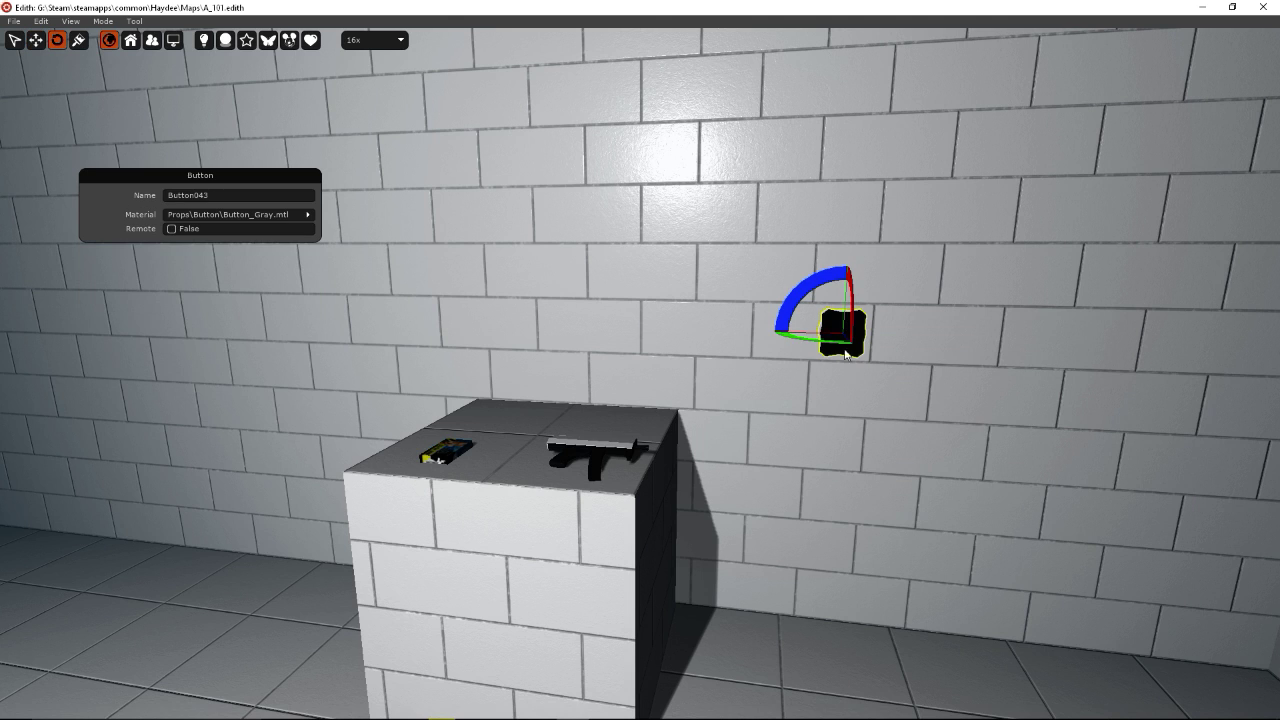
drag(808, 338, 900, 325)
key(w)
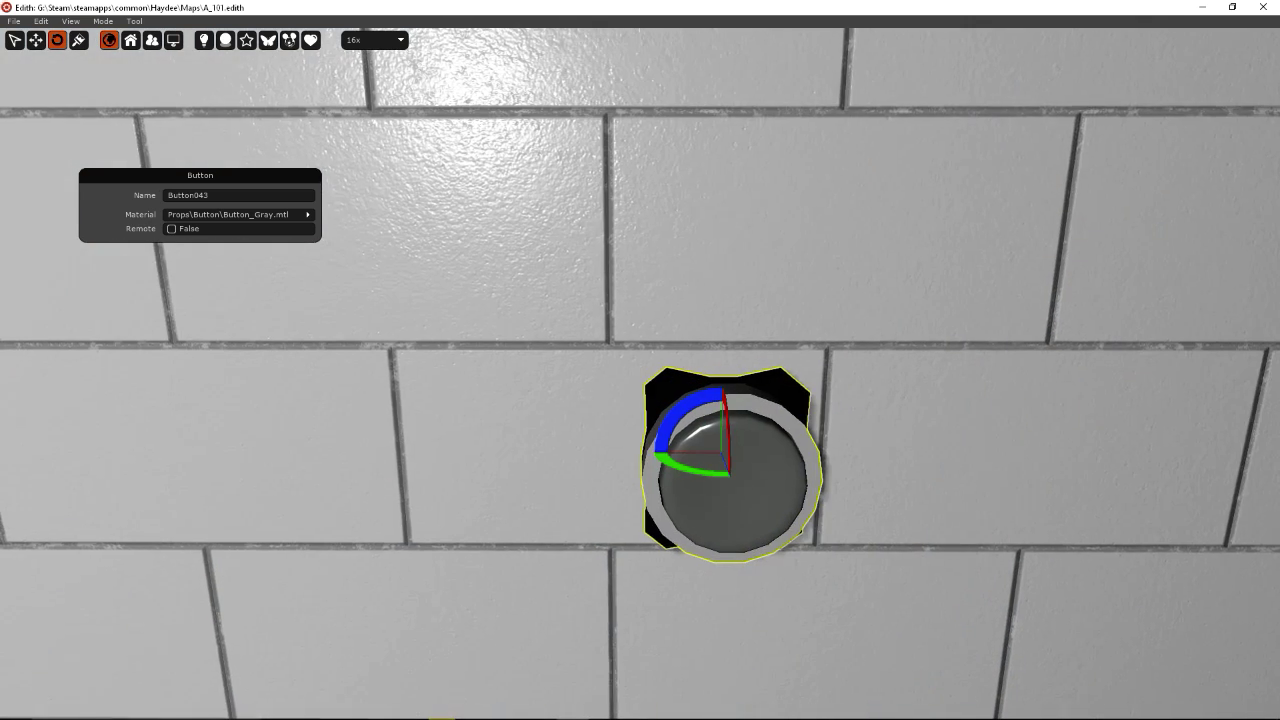
key(w)
key(s)
key(d)
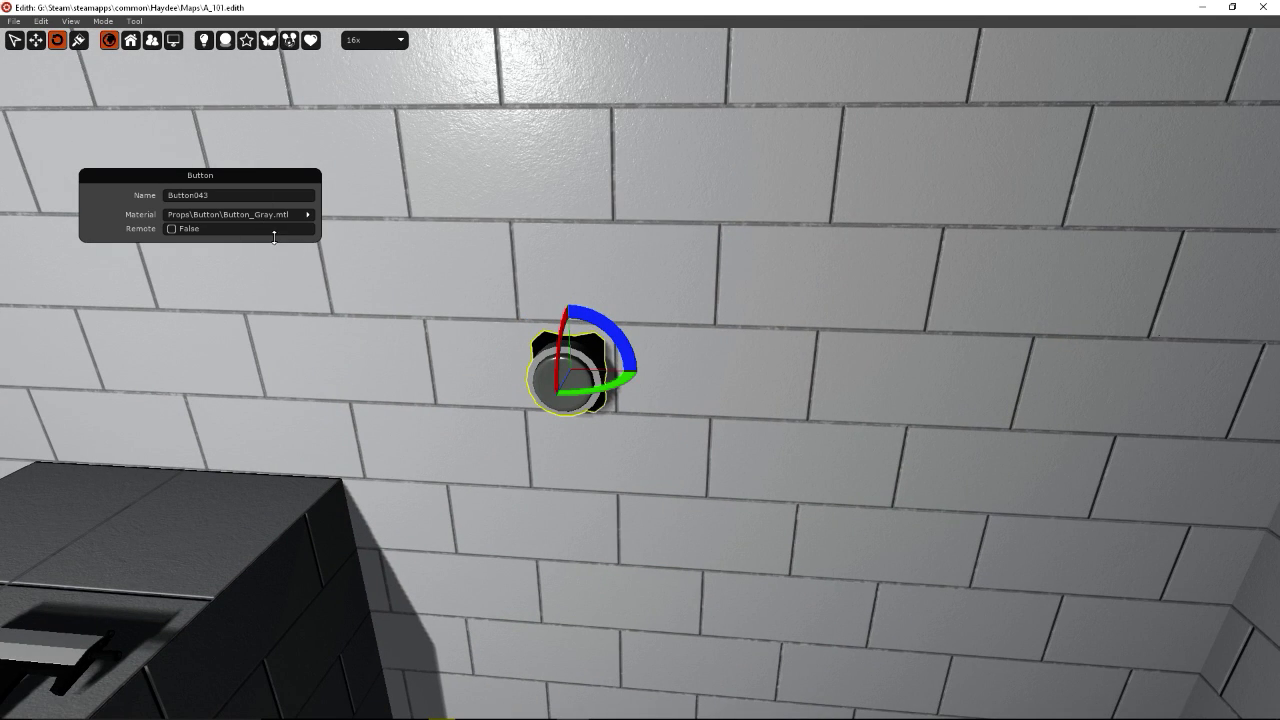
- Set the button's material to ButtonYellow.mtl from the Props\Button folder
click(245, 216)
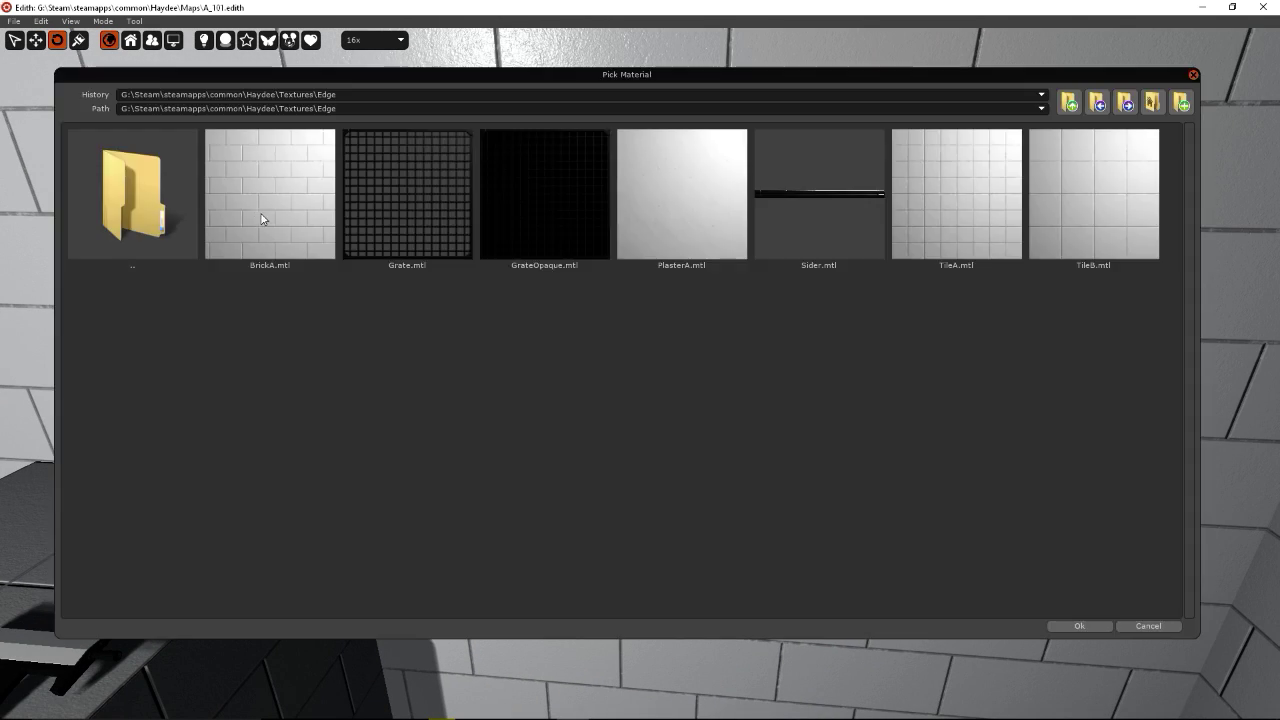
click(134, 188)
double_click(134, 188)
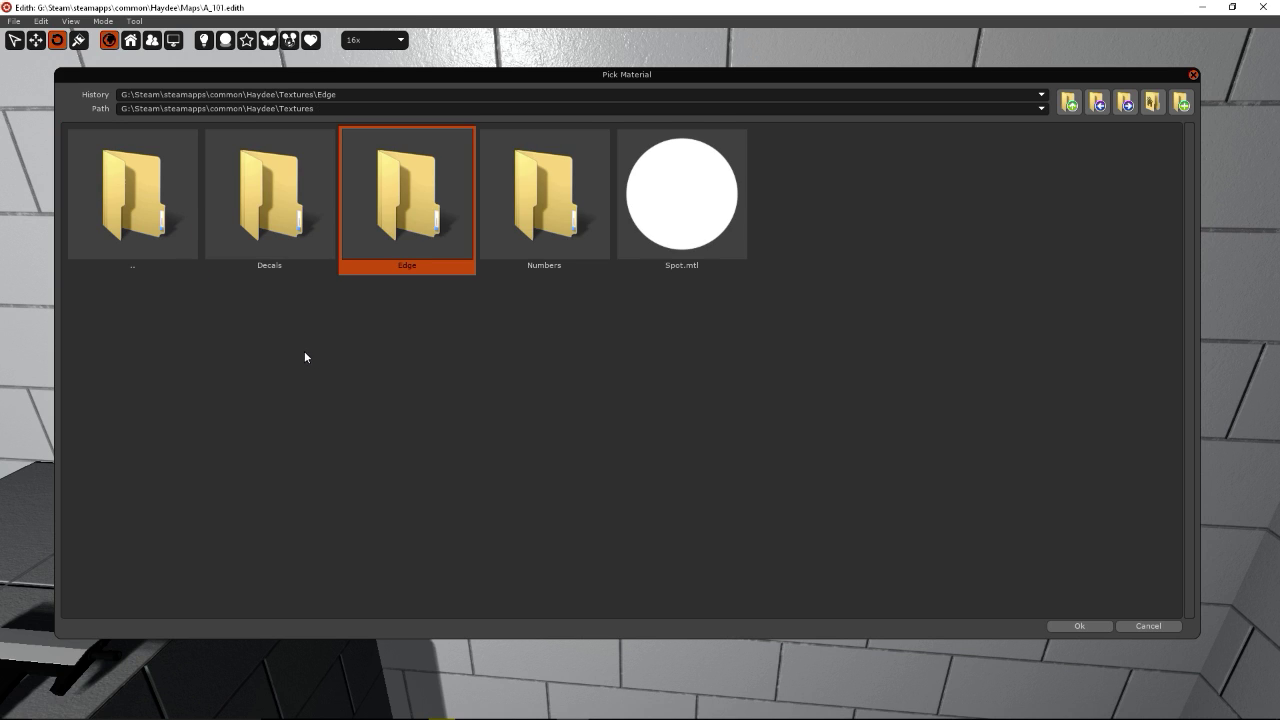
double_click(141, 202)
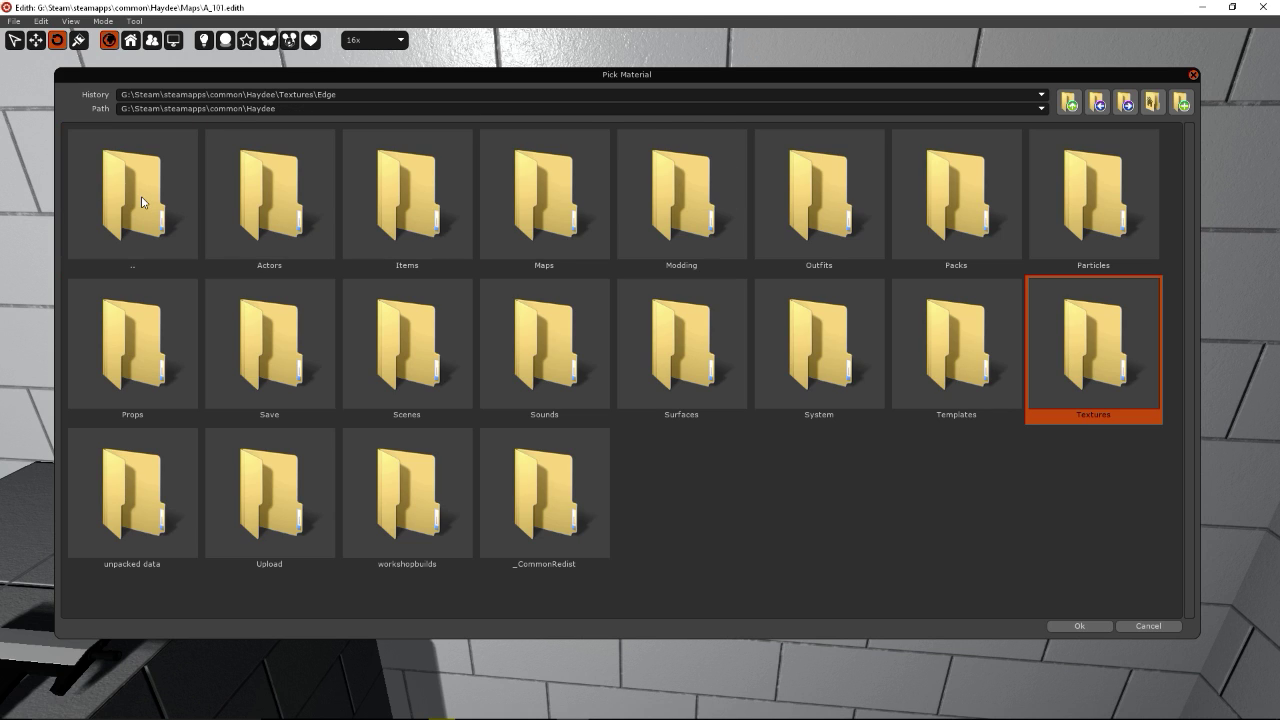
drag(617, 77, 706, 132)
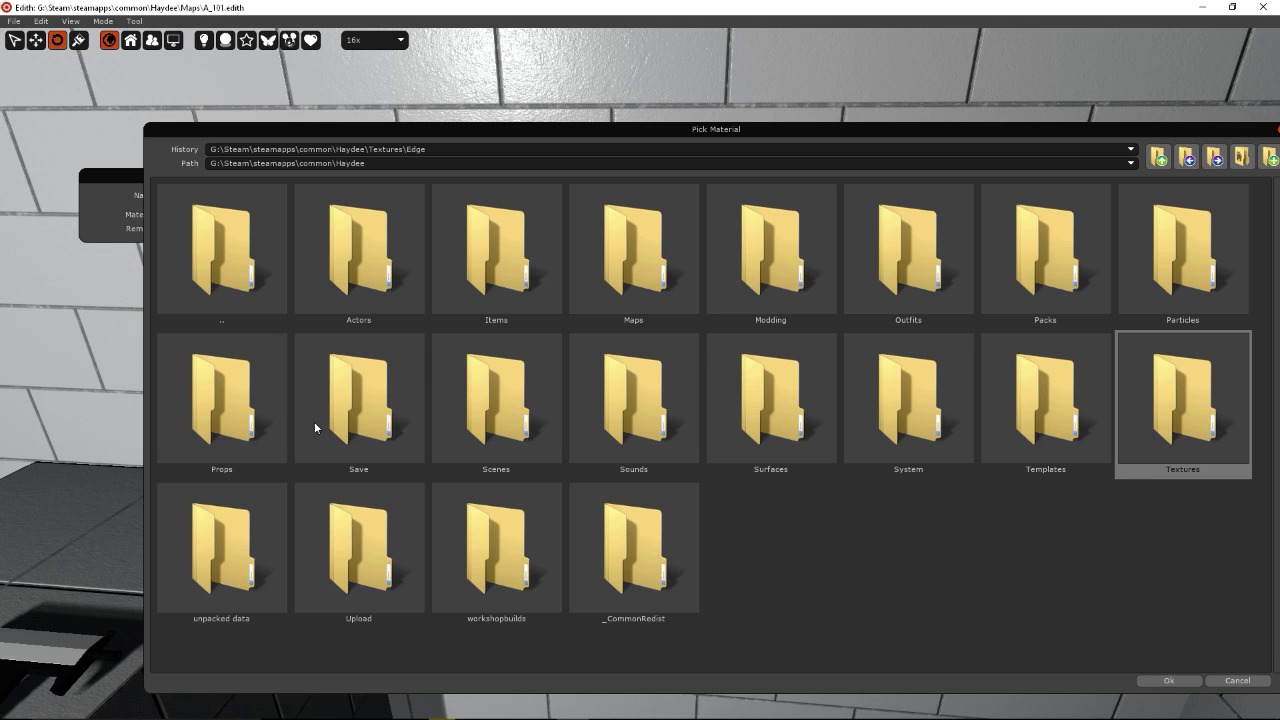
double_click(237, 420)
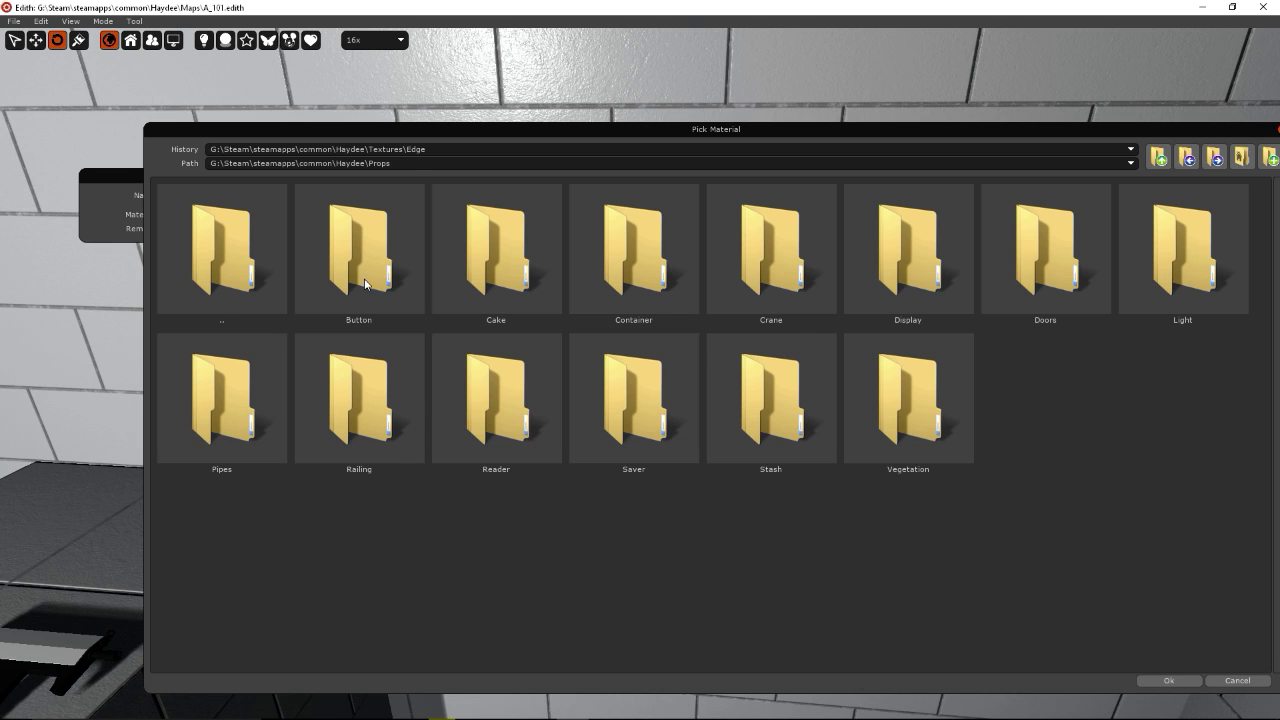
double_click(366, 285)
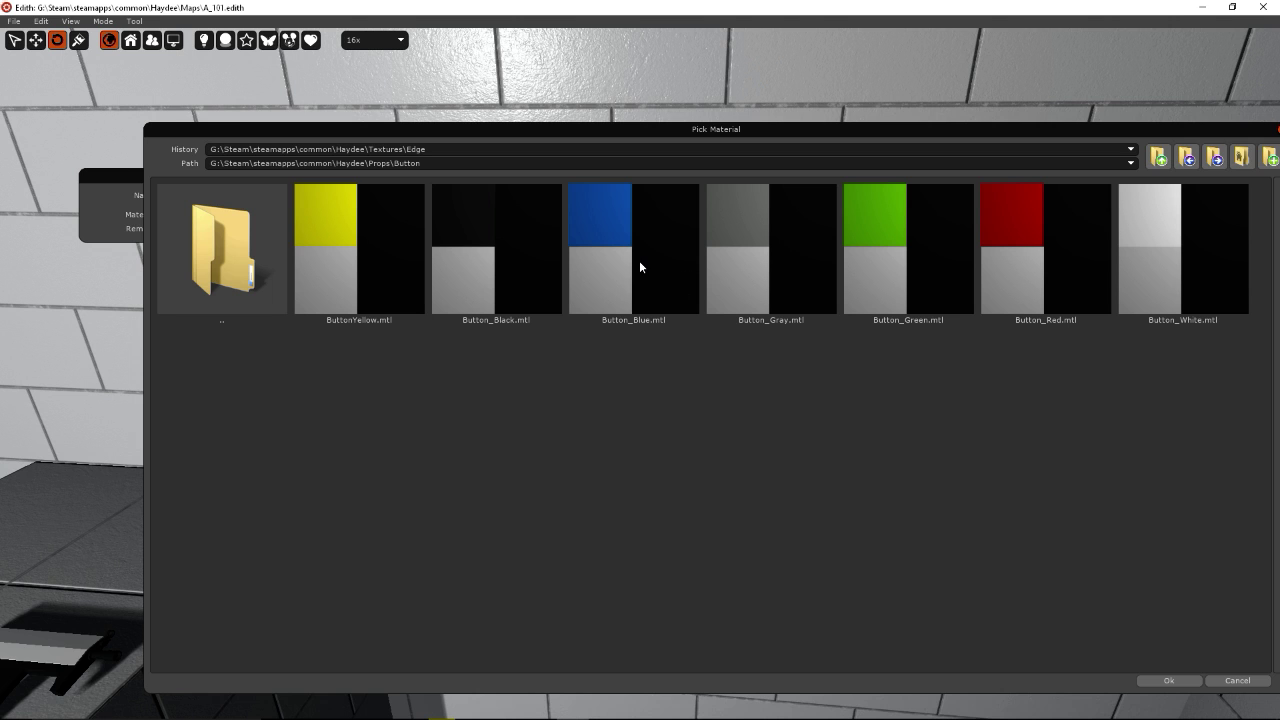
double_click(358, 264)
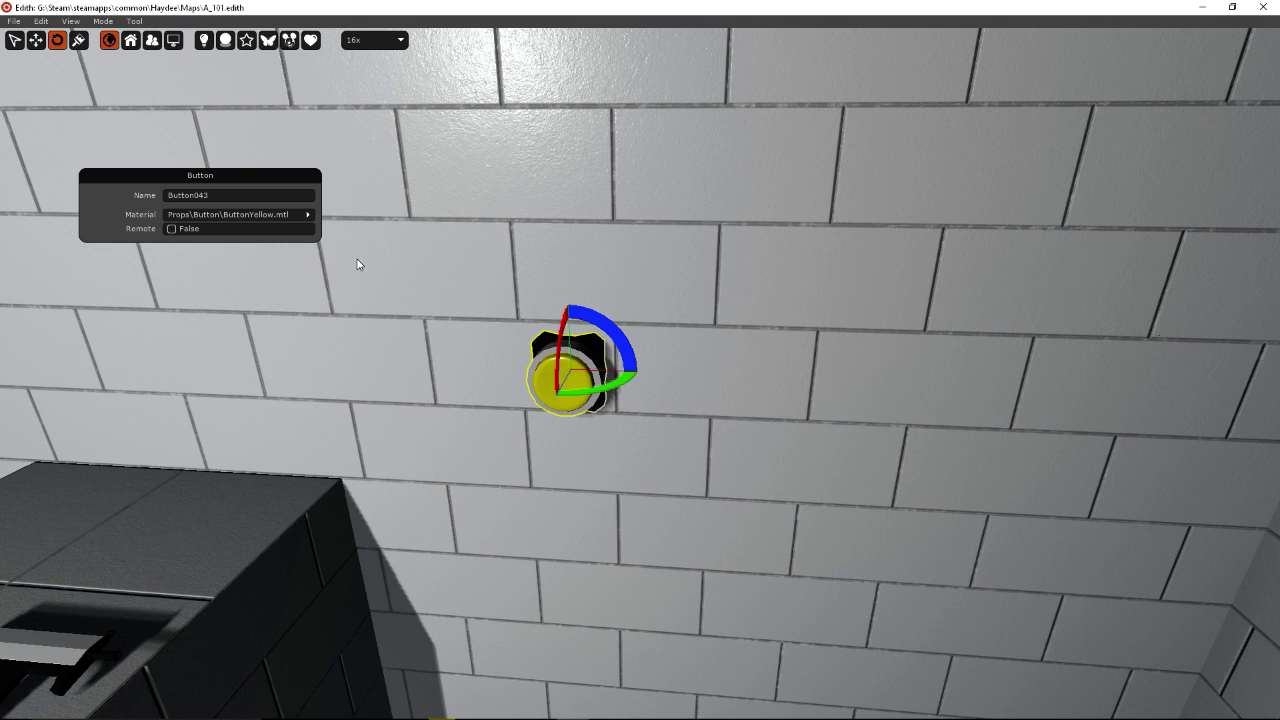
- Rename the yellow wall button to ButtonYellow
middle_drag(495, 487, 560, 500)
click(246, 196)
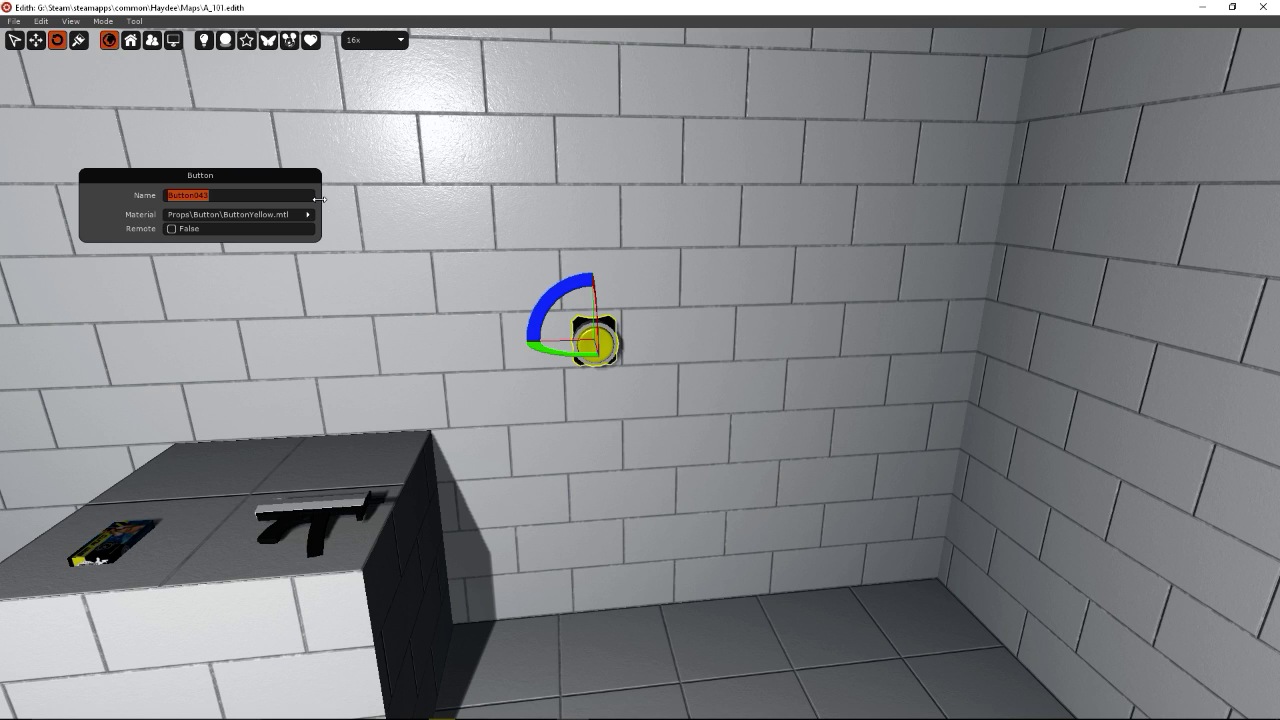
text(ButtonYellow)
key(Return)
click(459, 366)
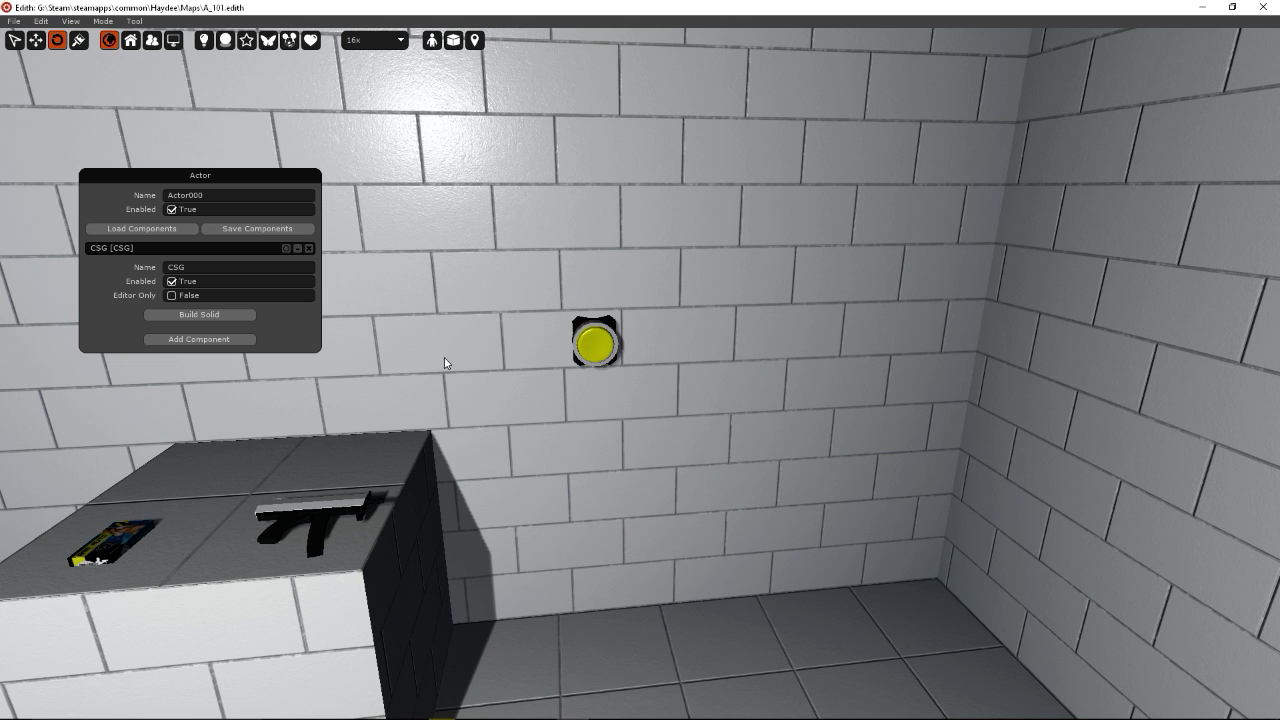
- Open the Director Graph for the room's map
right_drag(444, 357, 300, 320)
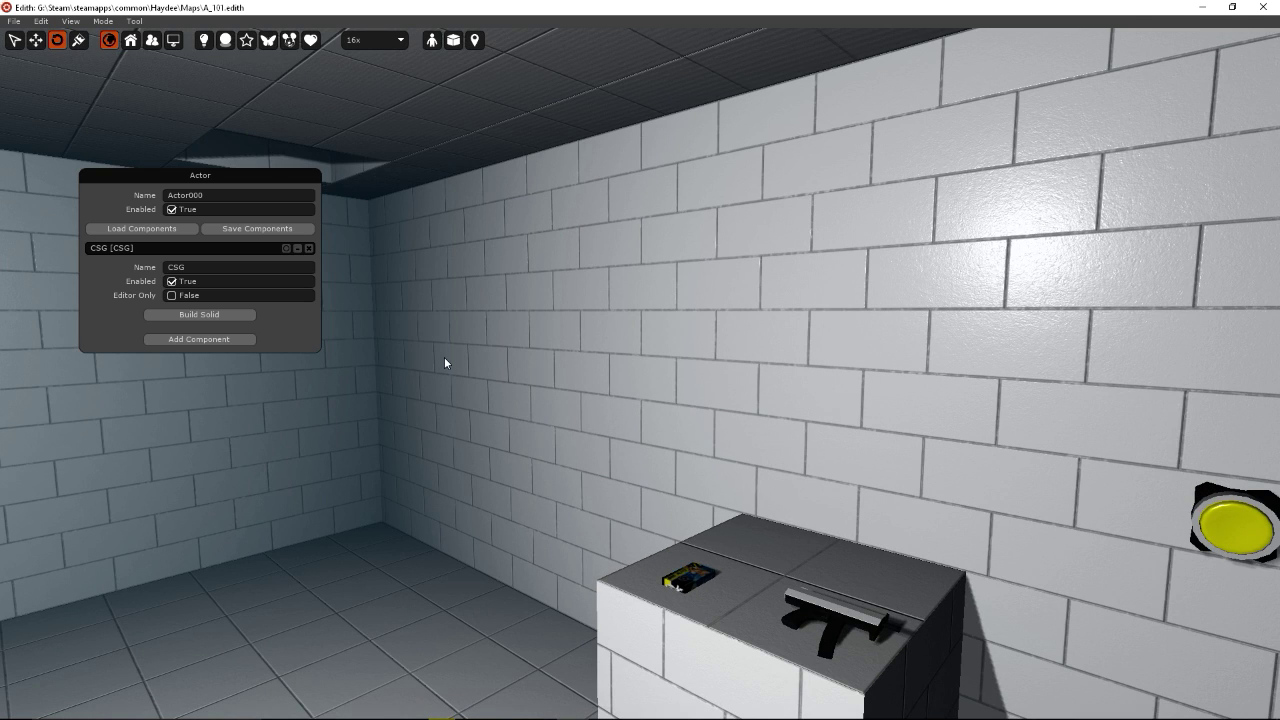
key(g)
key(g)
click(135, 22)
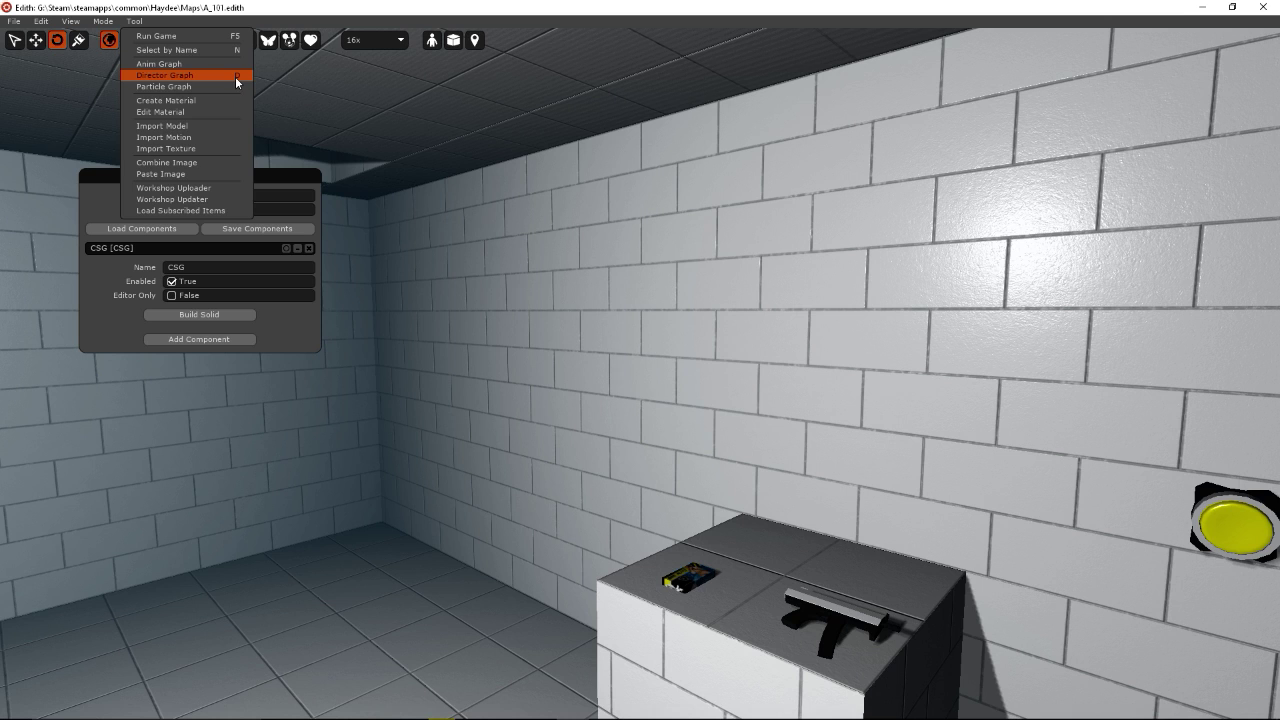
click(237, 82)
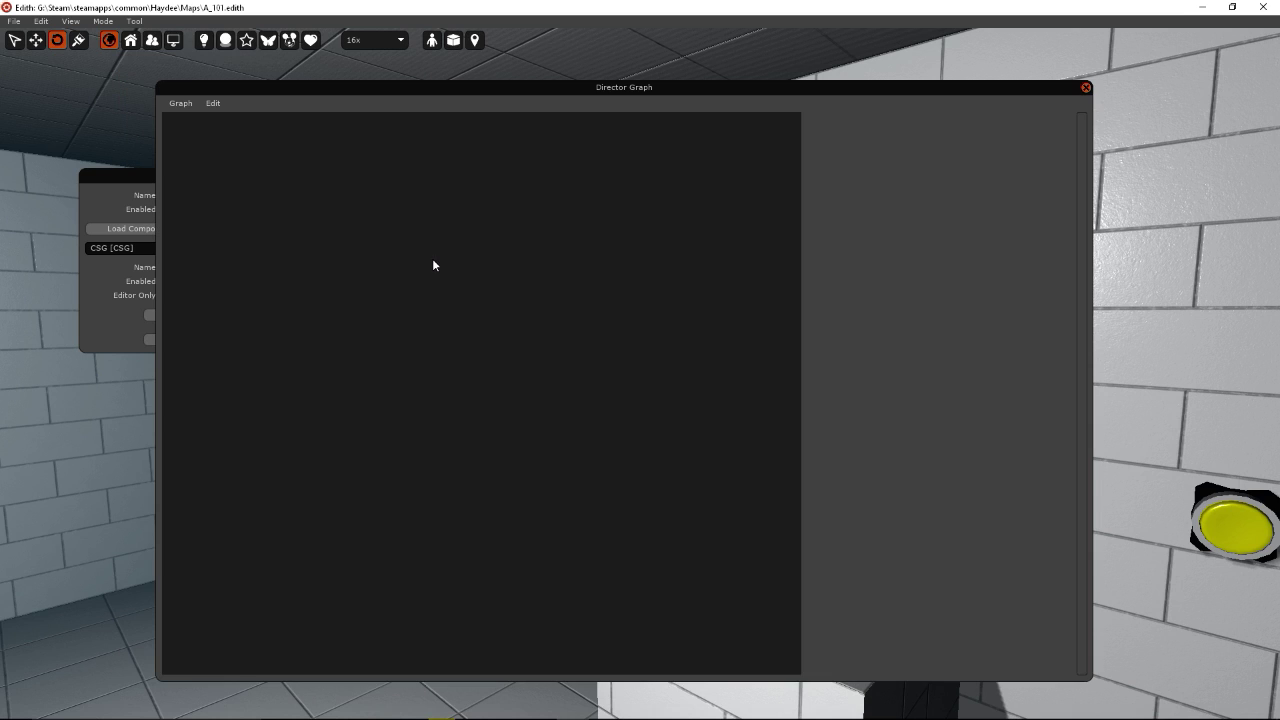
right_click(229, 214)
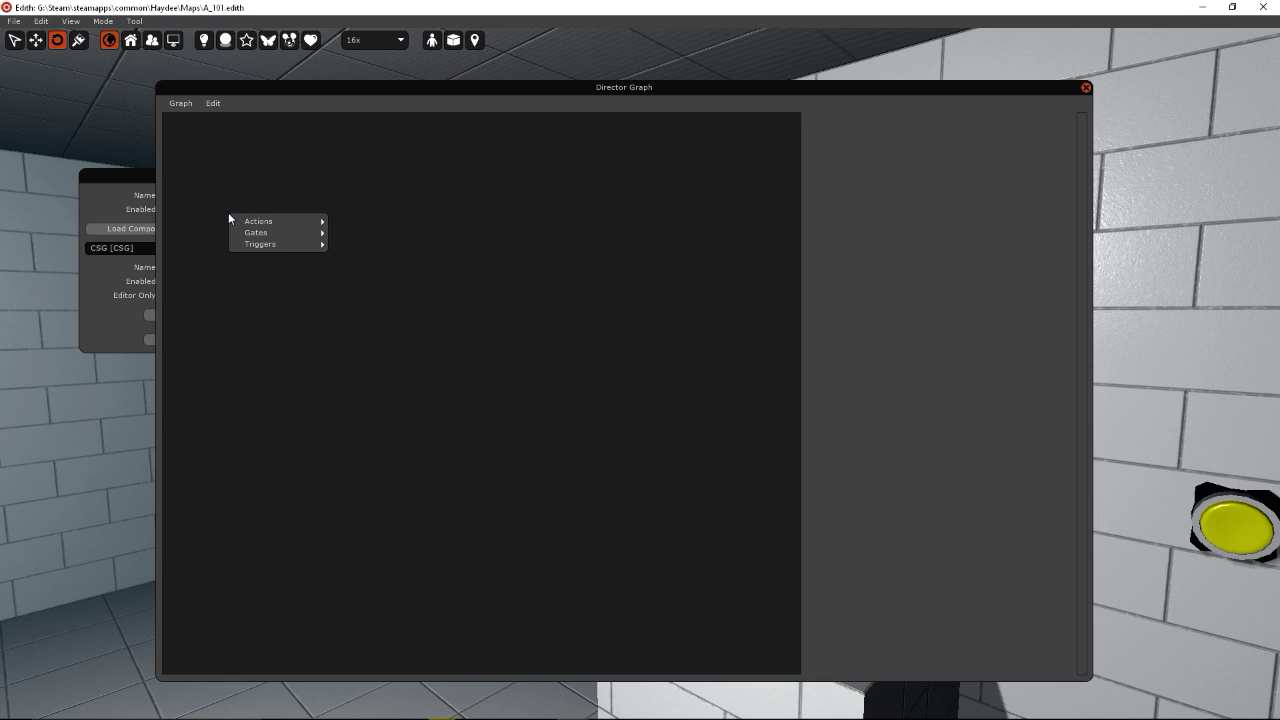
mouse_move(270, 222)
mouse_move(275, 245)
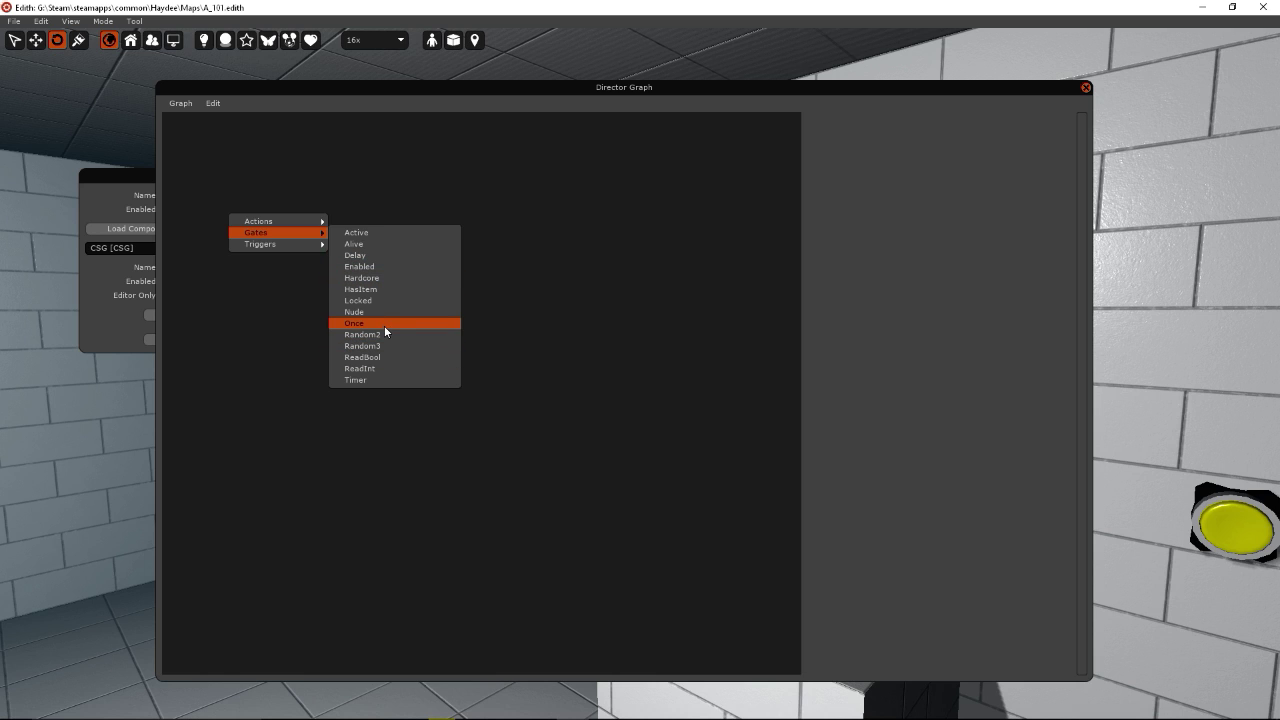
mouse_move(320, 245)
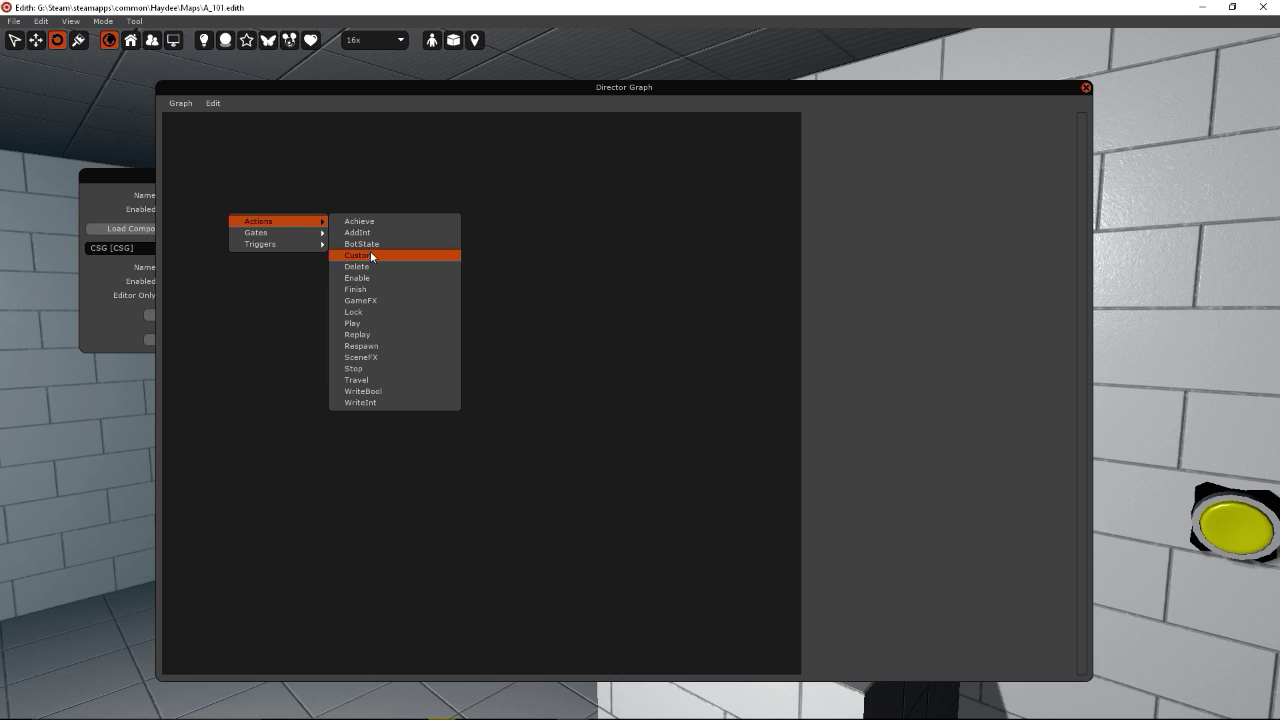
click(405, 465)
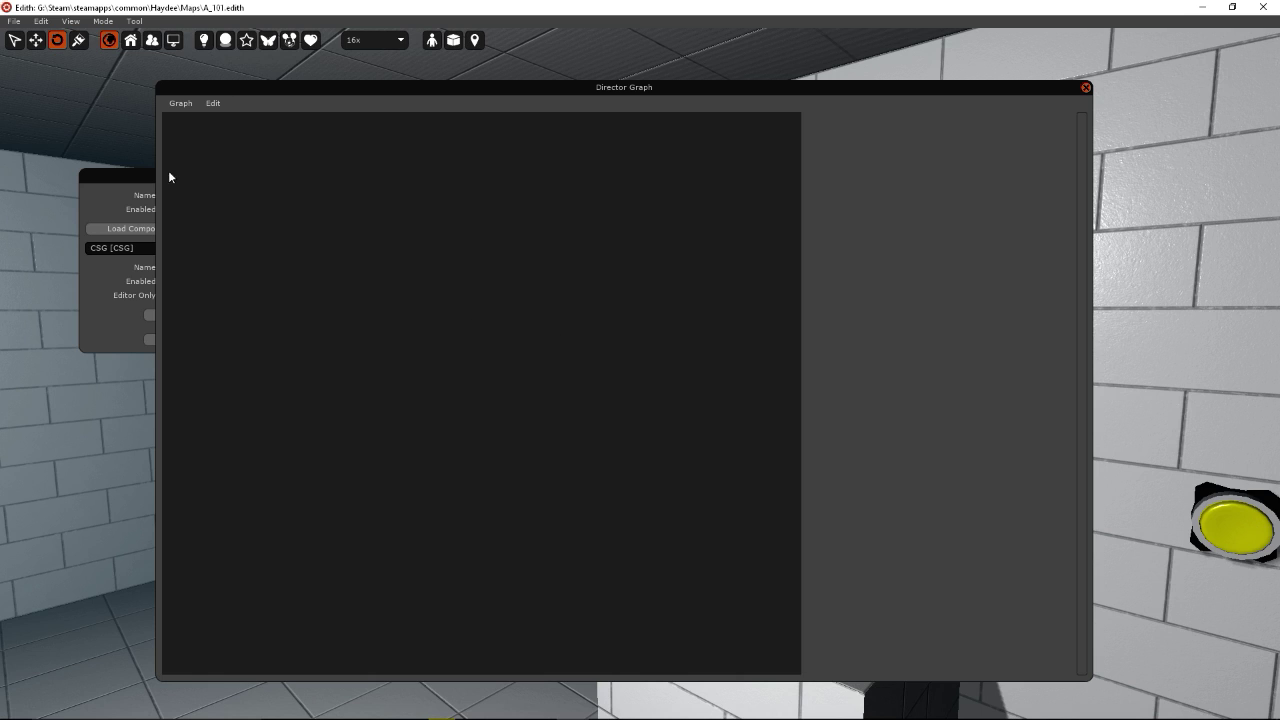
- Add a Button trigger node to the empty Director Graph with ButtonYellow as its source
right_click(236, 247)
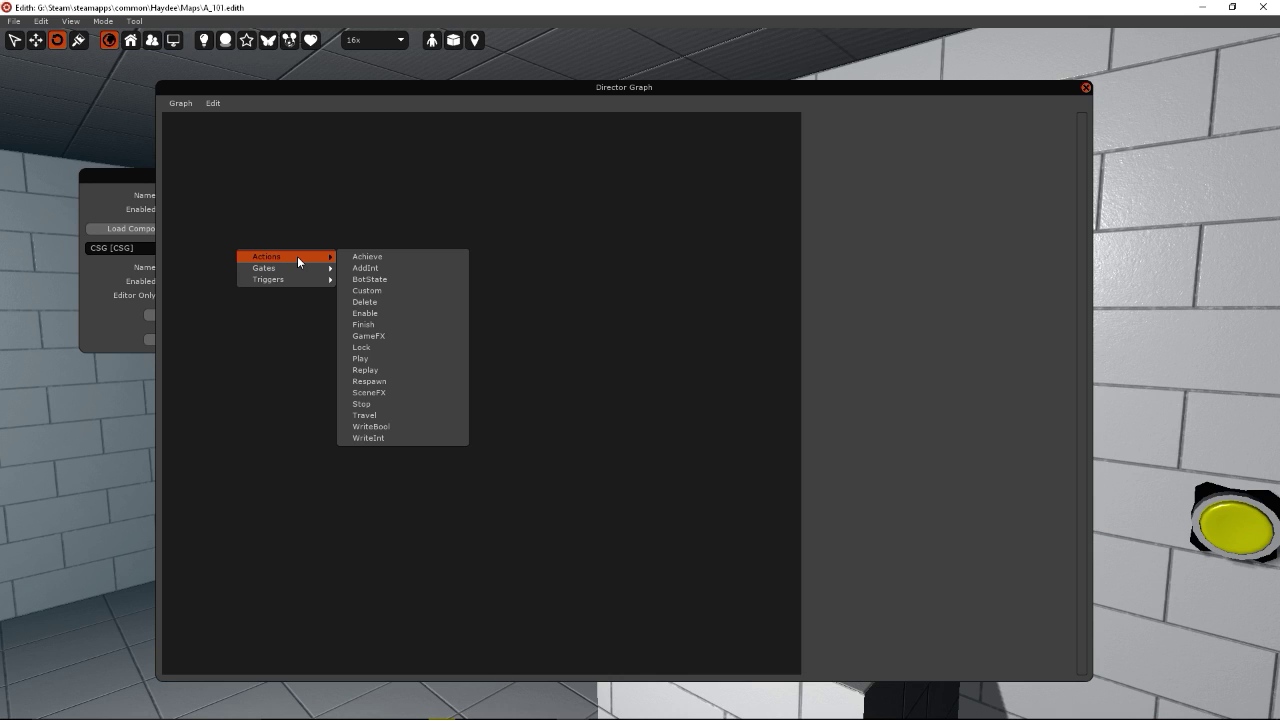
mouse_move(292, 279)
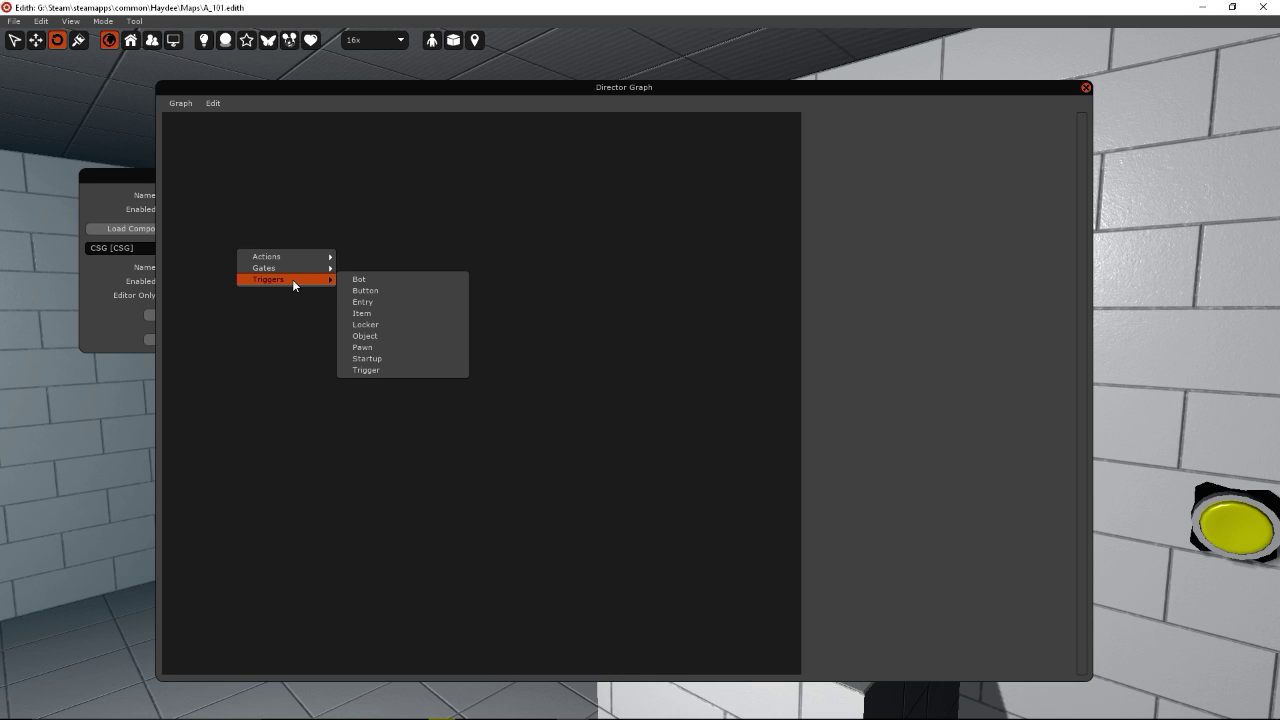
click(393, 291)
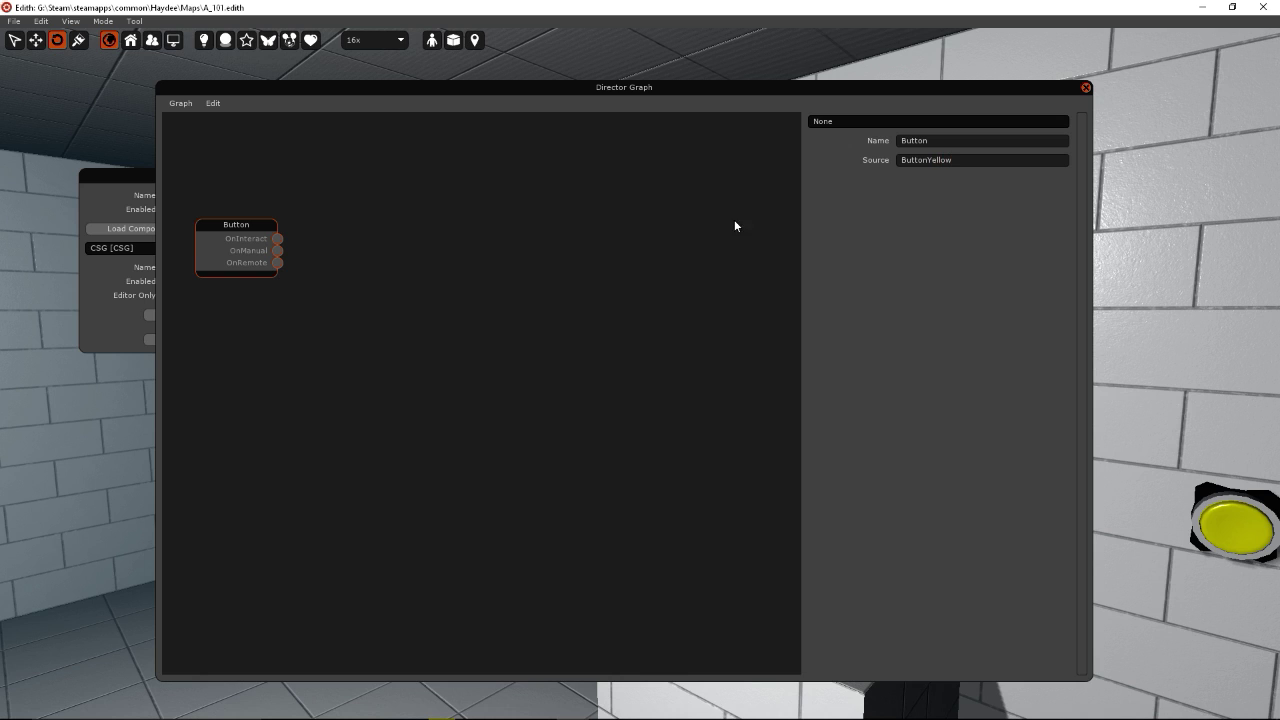
- Add a Delay gate node and place it just to the right of the Button node
click(300, 245)
right_click(346, 243)
mouse_move(420, 263)
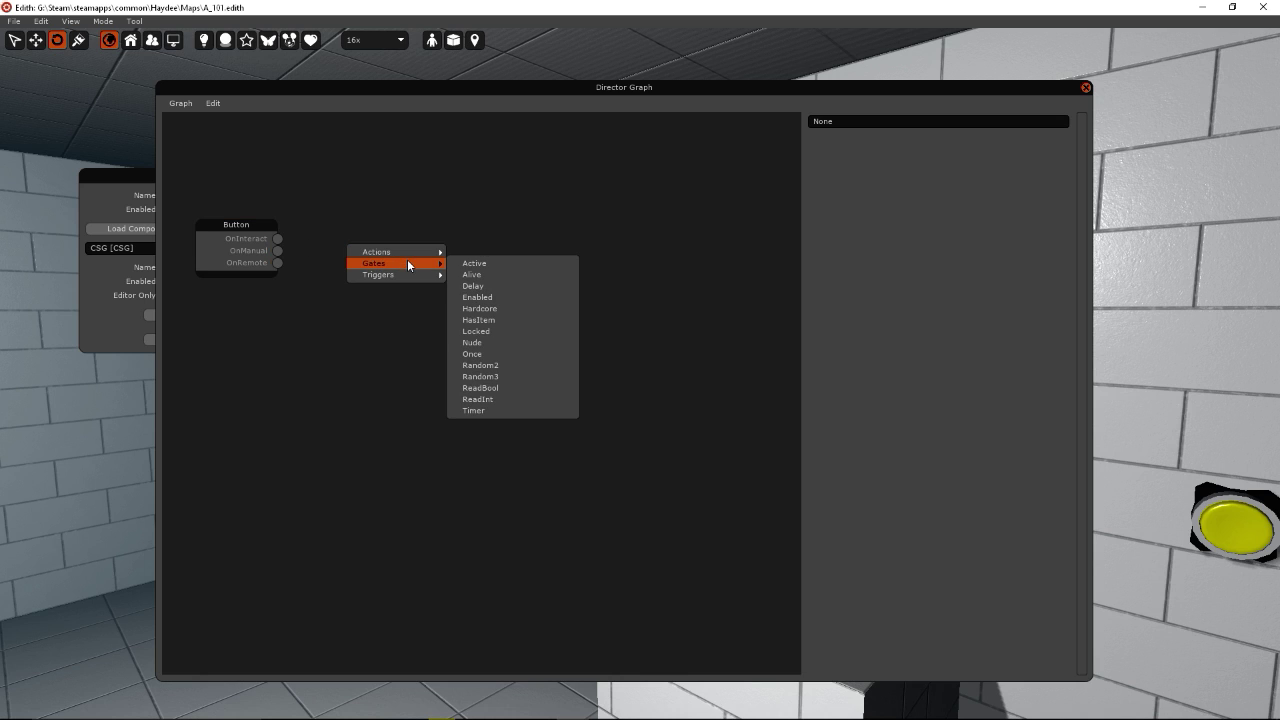
click(500, 287)
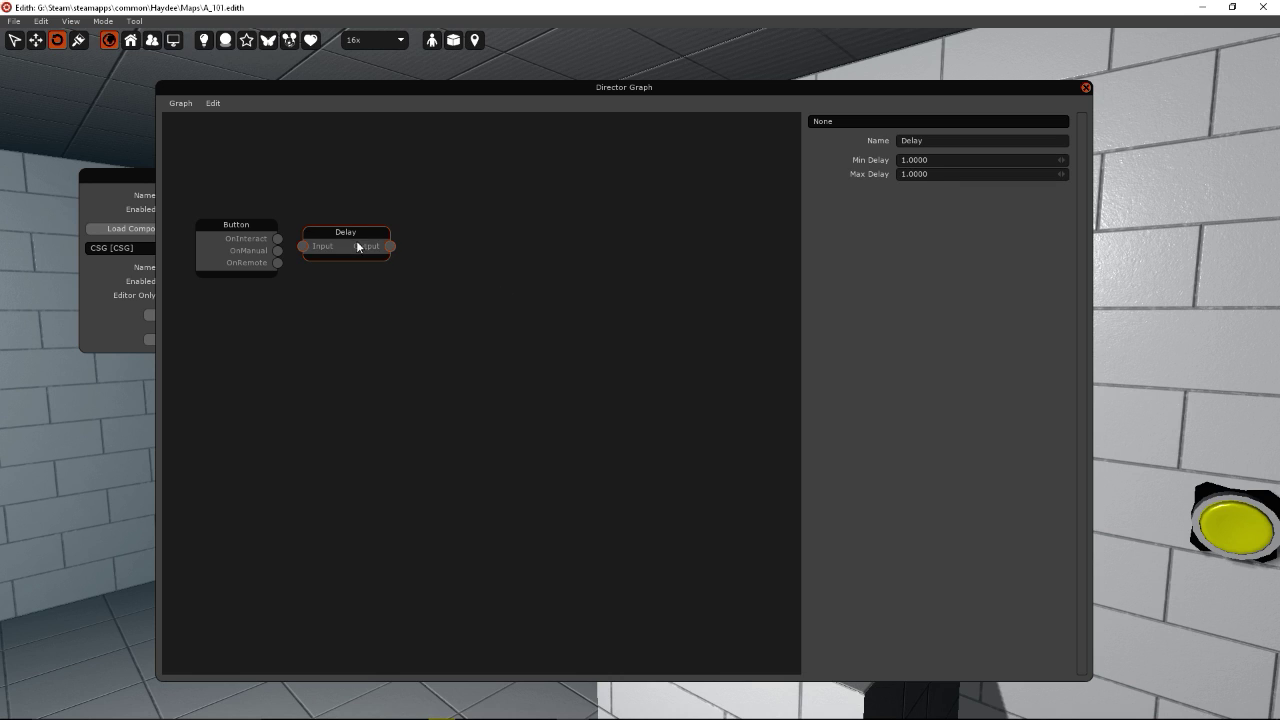
drag(334, 230, 372, 236)
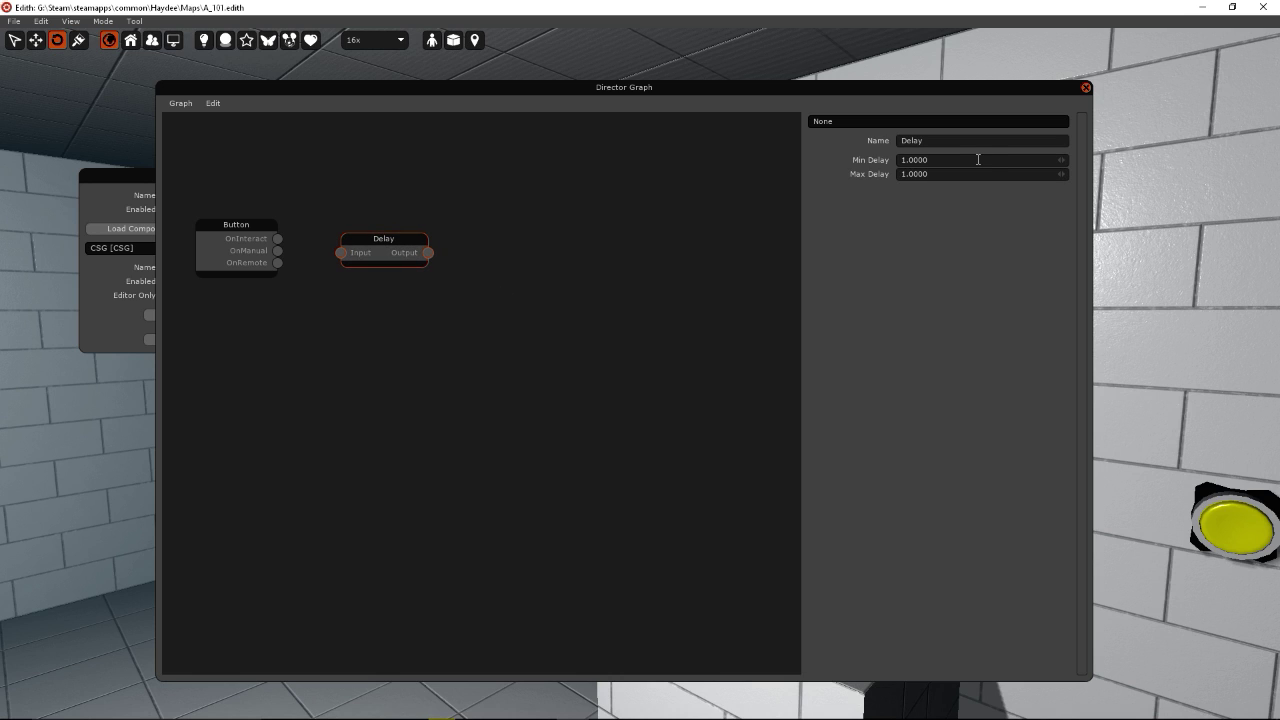
- Set the Delay node's Min Delay to 0.5, connect the Button's OnInteract output to its Input, and close the graph
click(978, 159)
text(0.5)
key(Return)
click(421, 327)
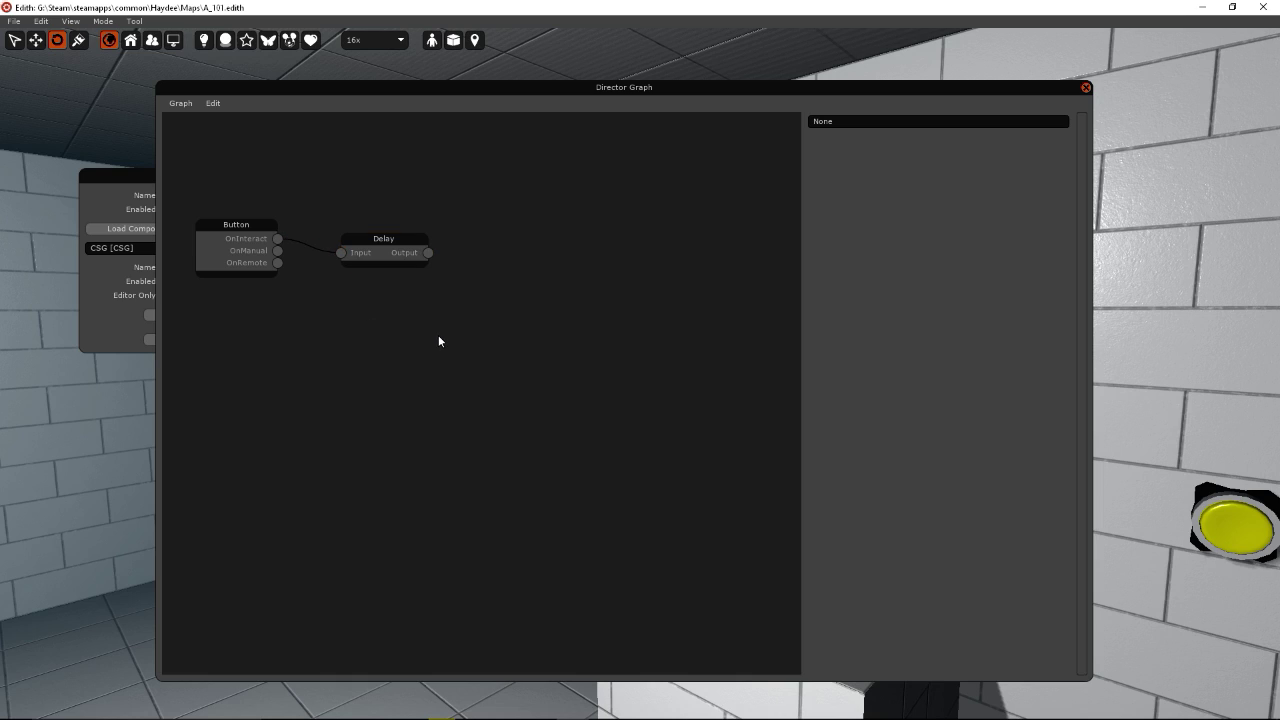
key(Escape)
- Lower the grate in the corner ceiling shaft until it closes the opening at ceiling level
right_drag(438, 341, 940, 160)
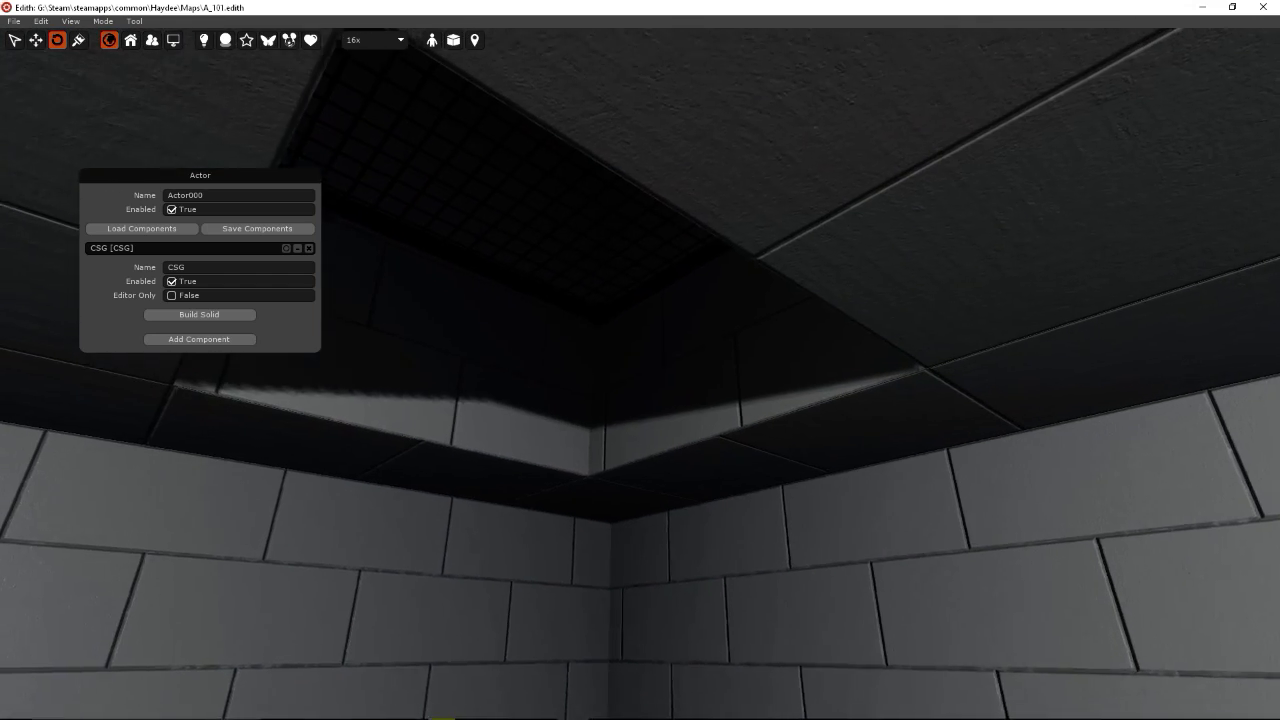
right_drag(560, 372, 550, 334)
click(602, 347)
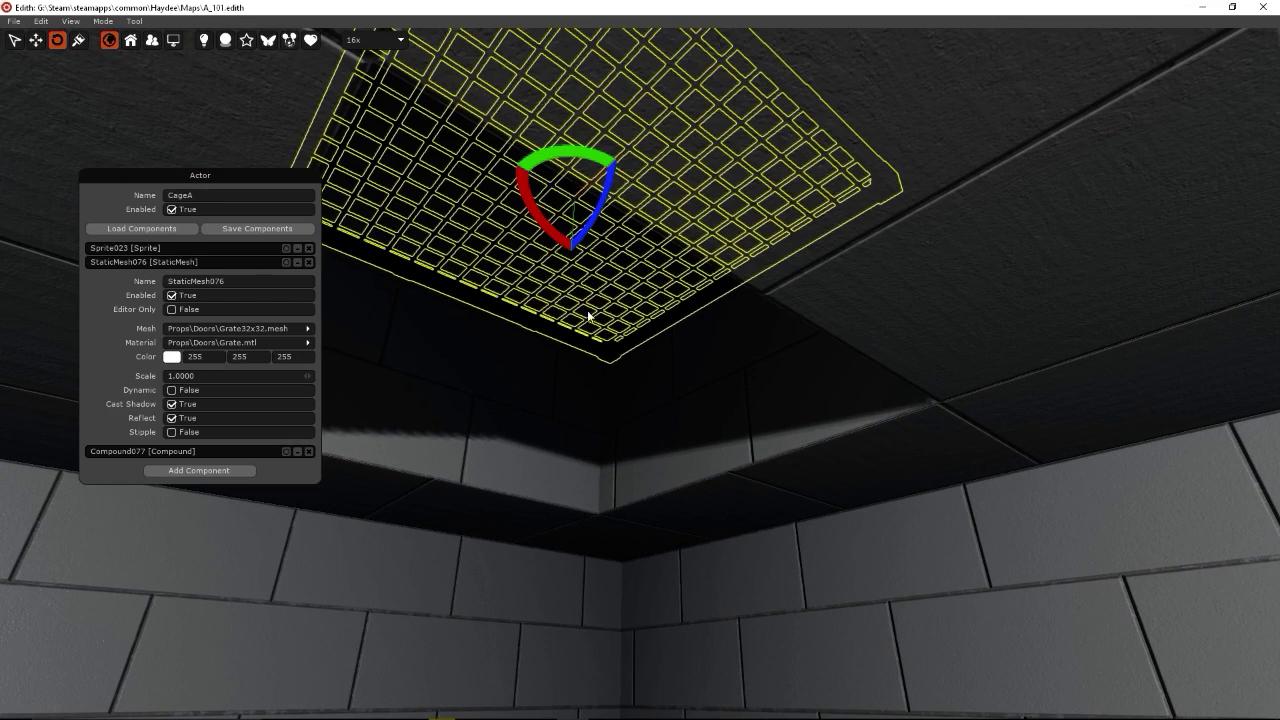
key(w)
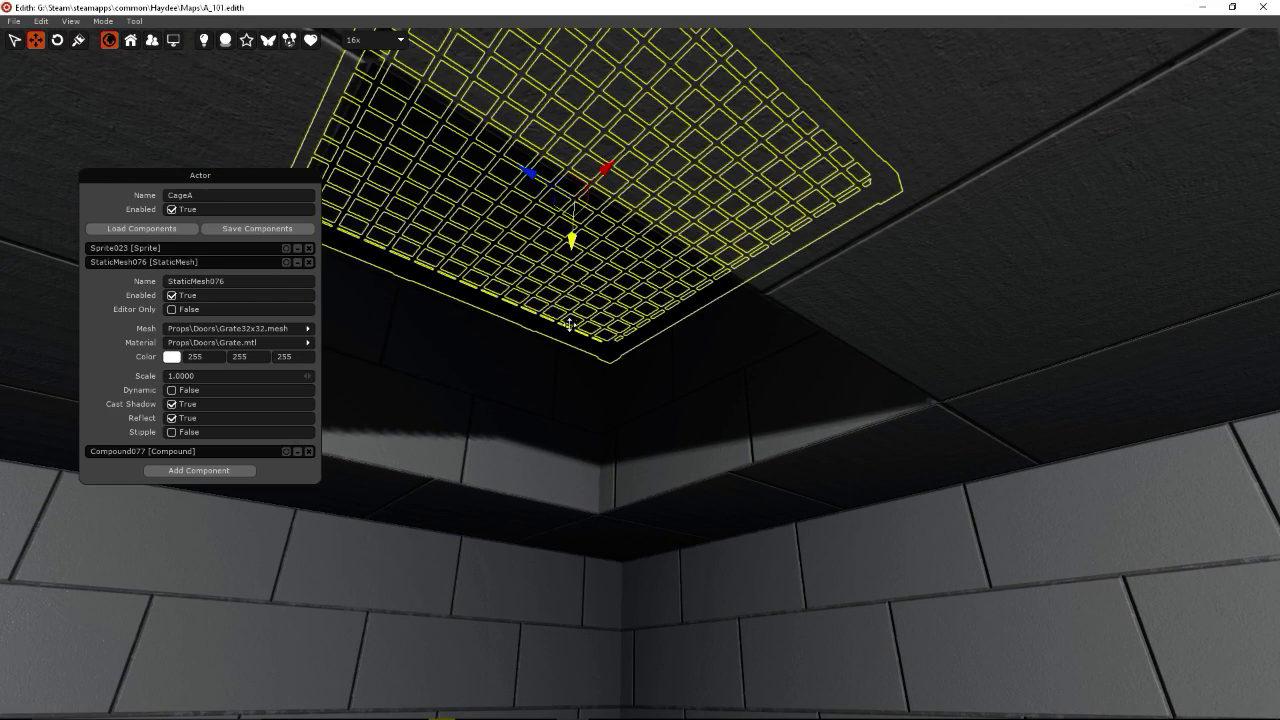
drag(572, 232, 576, 376)
mouse_move(575, 371)
right_down()
mouse_move(544, 328)
mouse_move(578, 394)
right_up()
key(s)
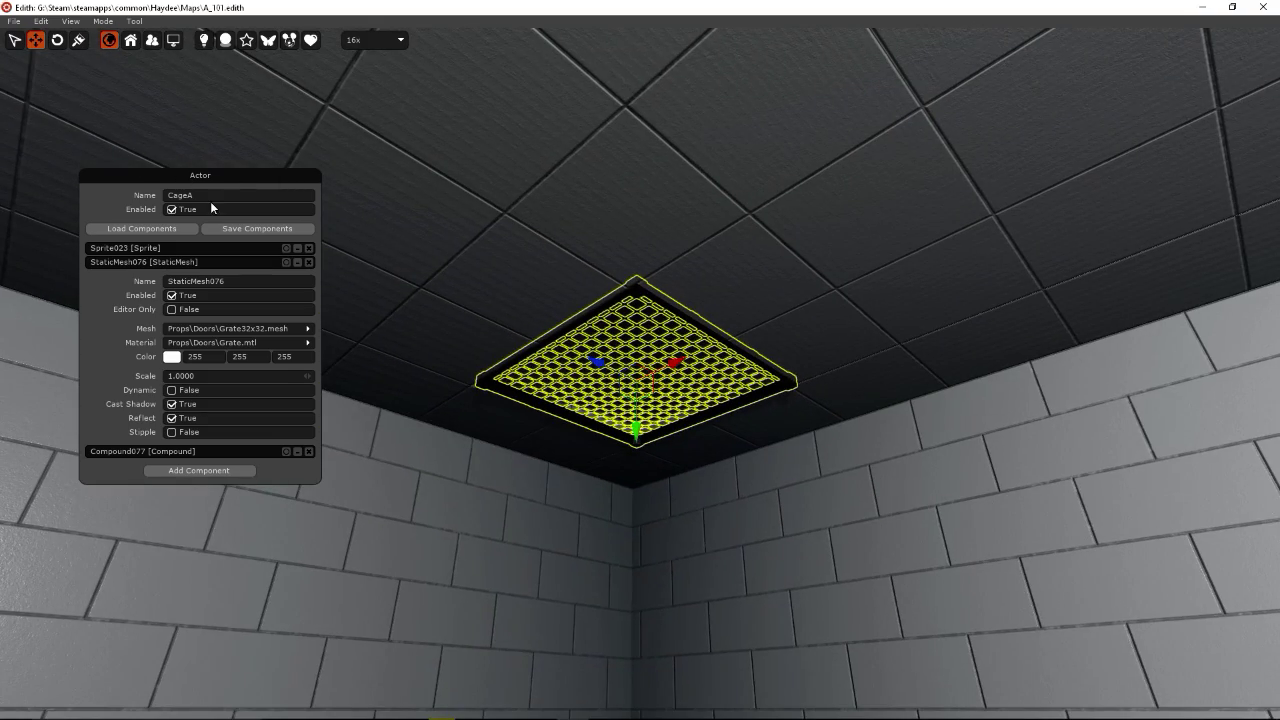
- Rename the ceiling grate actor as TrapDoor
double_click(212, 197)
text(Cage)
key(BackSpace)
key(BackSpace)
key(BackSpace)
text(Trap)
text(door)
text(D)
mouse_move(788, 529)
right_down()
mouse_move(922, 582)
mouse_move(840, 510)
mouse_move(793, 533)
right_up()
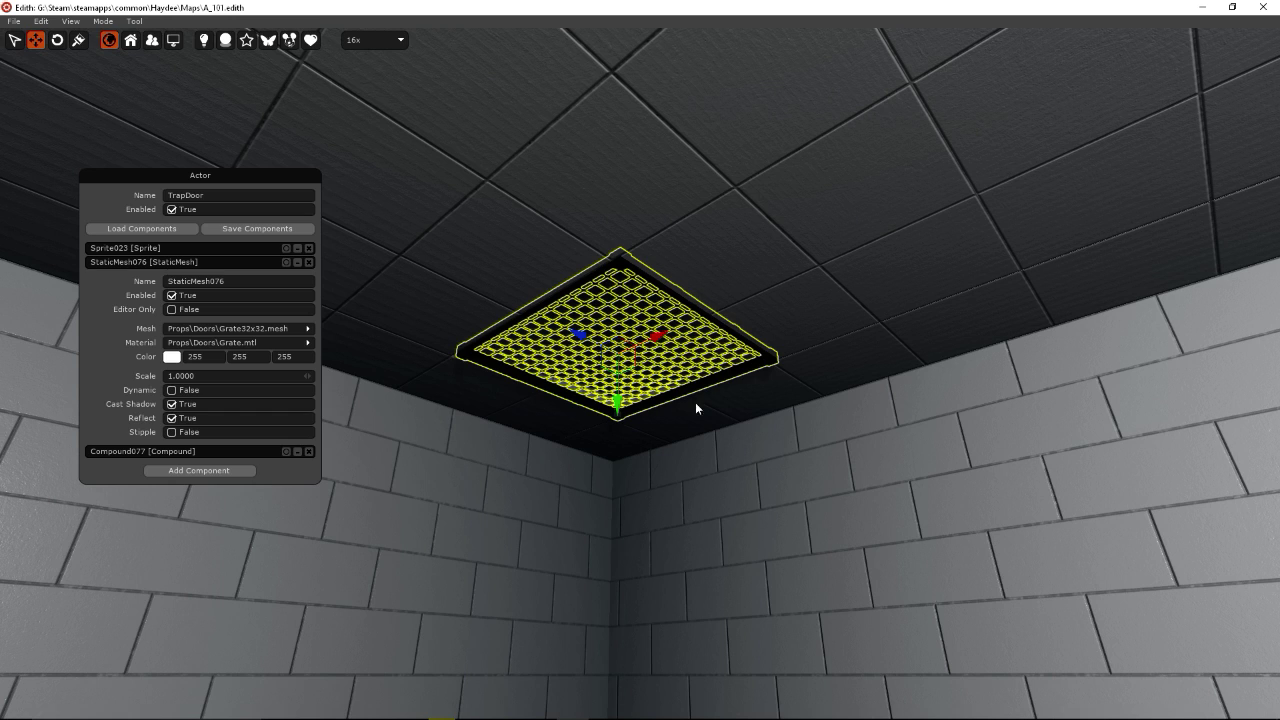
- Spawn a BotWalker on top of the trapdoor grate inside the ceiling shaft
mouse_move(671, 463)
right_down()
mouse_move(665, 370)
mouse_move(665, 420)
mouse_move(640, 450)
mouse_move(670, 470)
mouse_move(658, 481)
right_up()
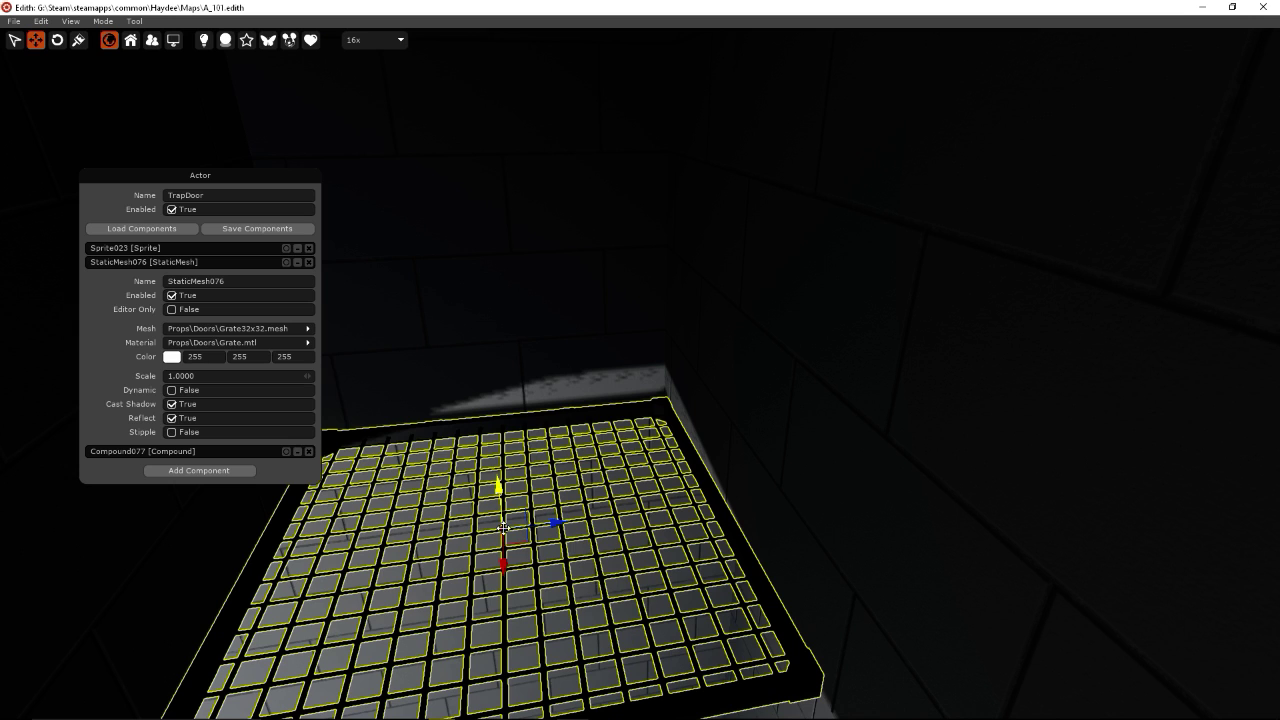
right_click(506, 527)
mouse_move(571, 541)
mouse_move(714, 541)
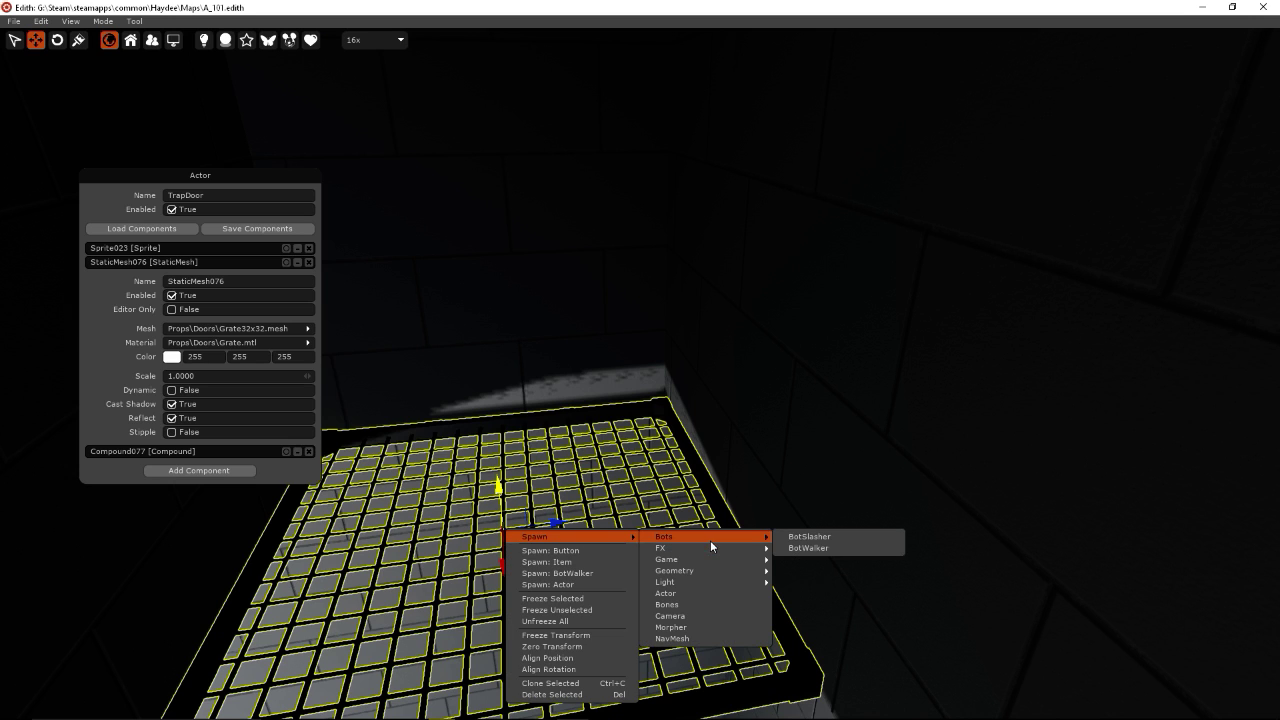
click(805, 549)
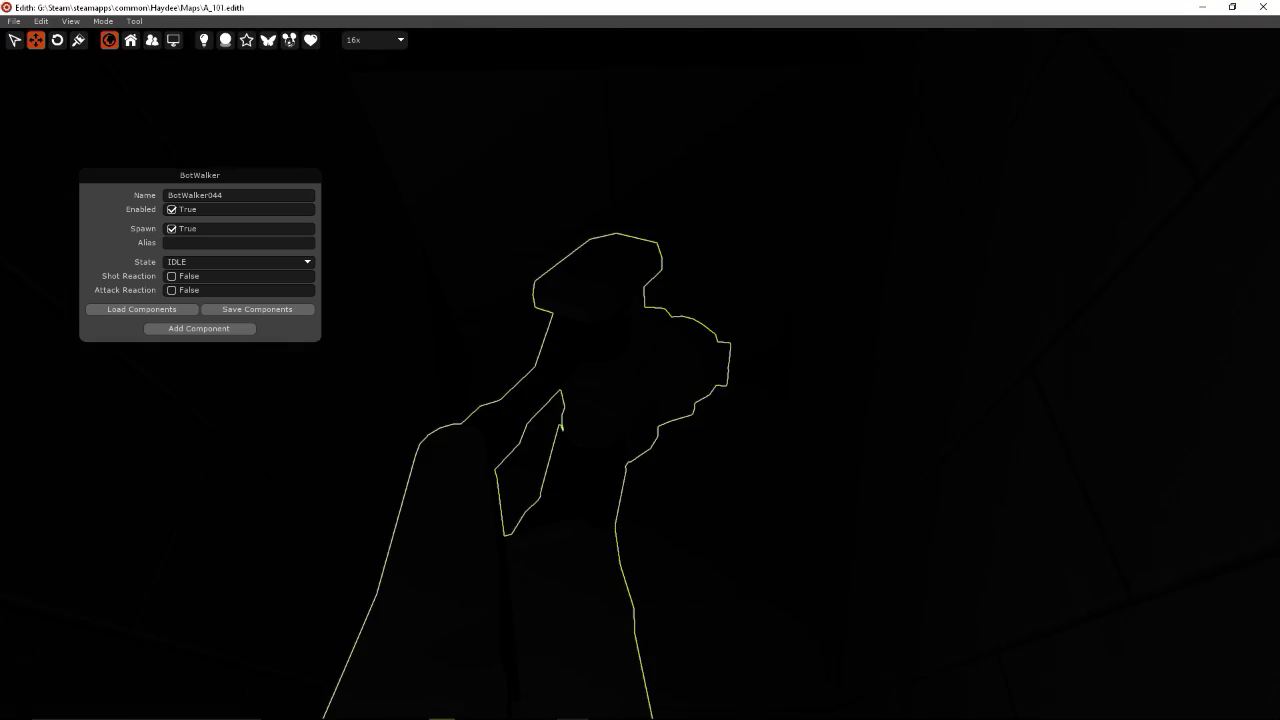
- Rotate the BotWalker on the grate about a quarter turn around its vertical axis
key(s)
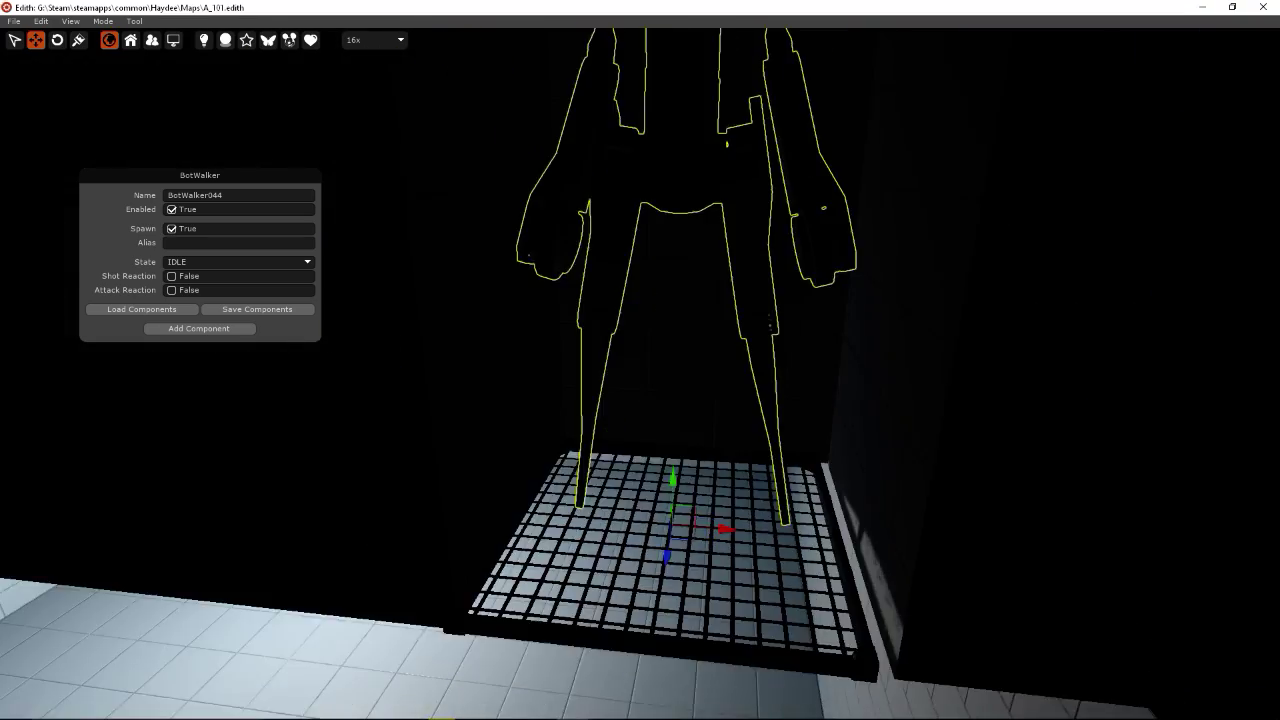
key(d)
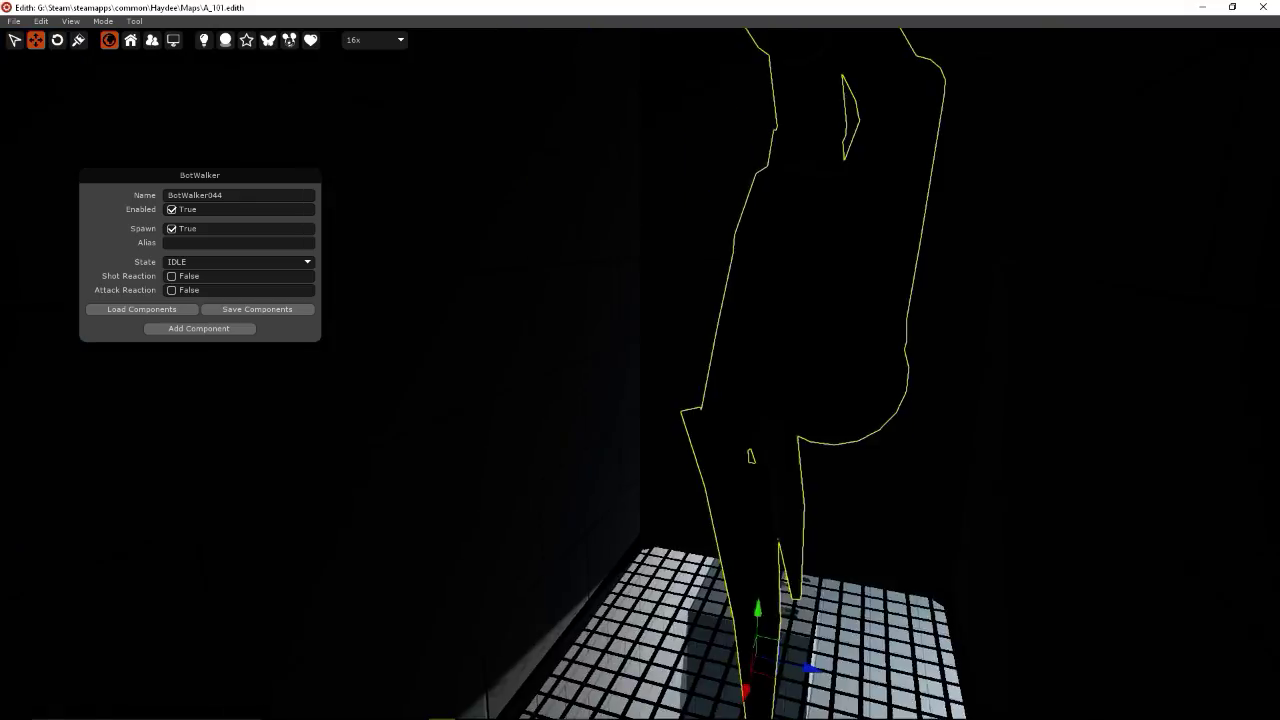
key(d)
key(e)
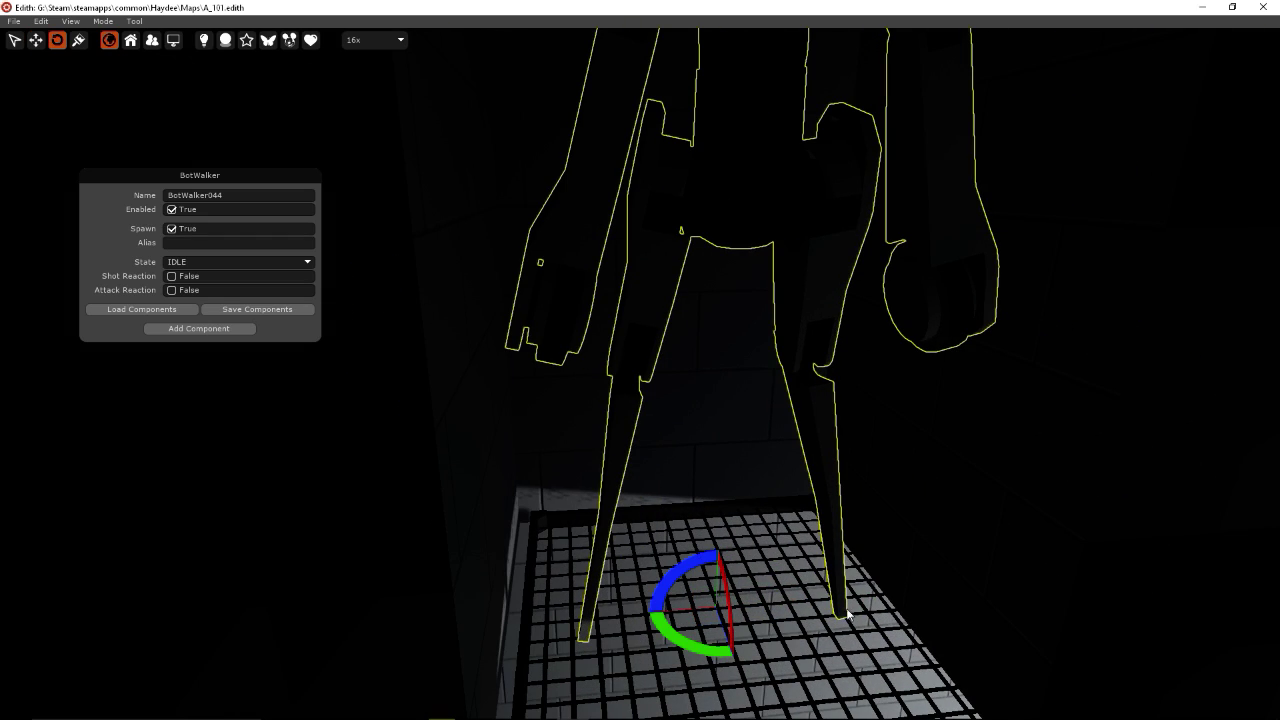
drag(720, 645, 634, 573)
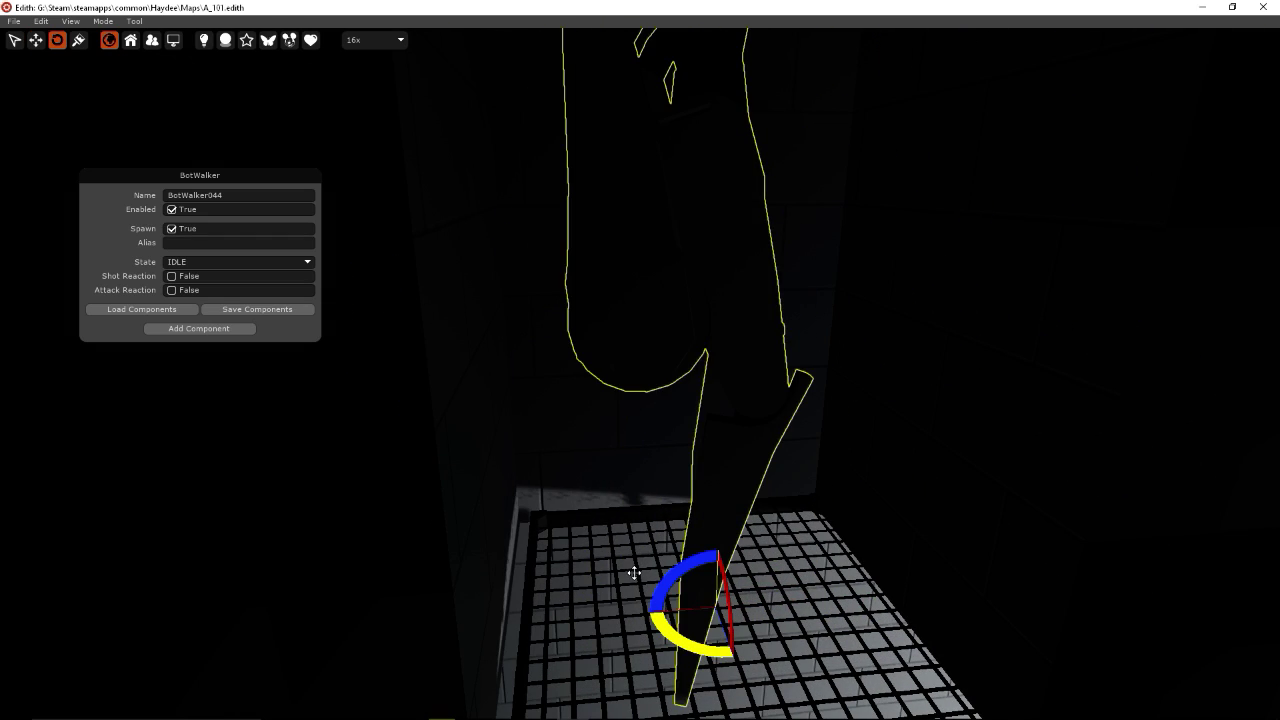
right_drag(818, 565, 672, 439)
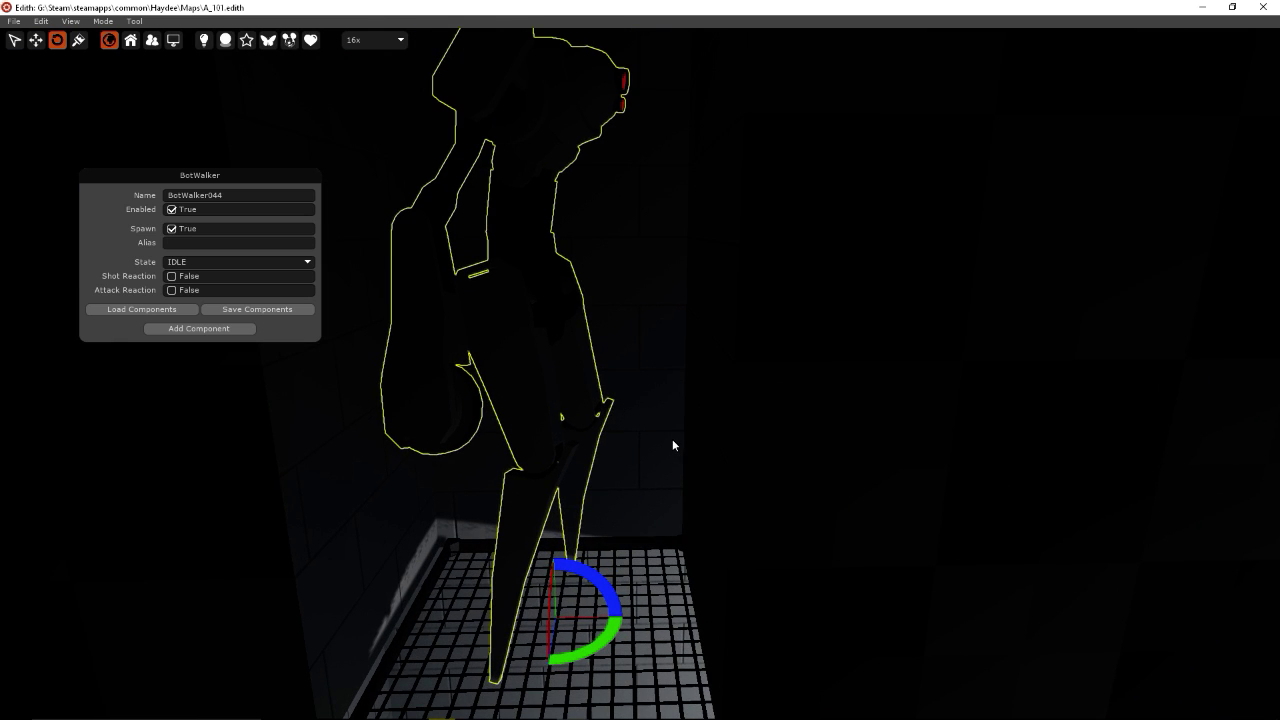
- Set the BotWalker's state to ATTACK
click(216, 260)
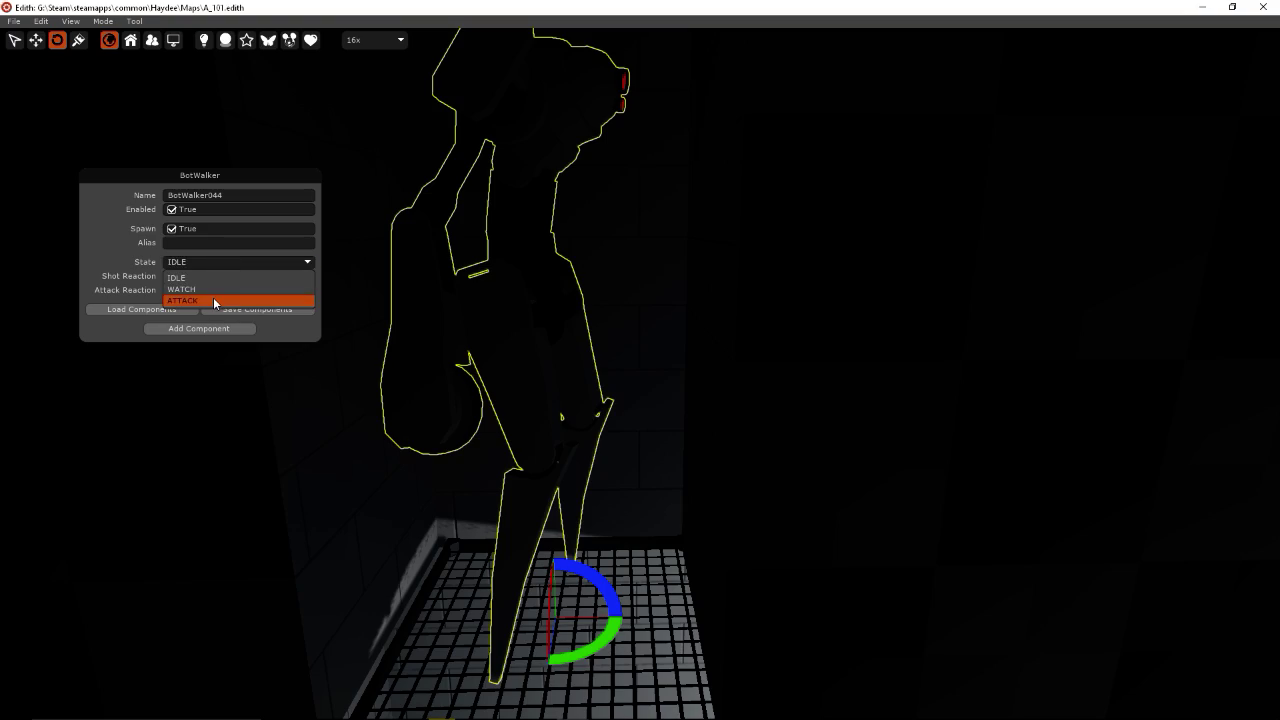
click(213, 300)
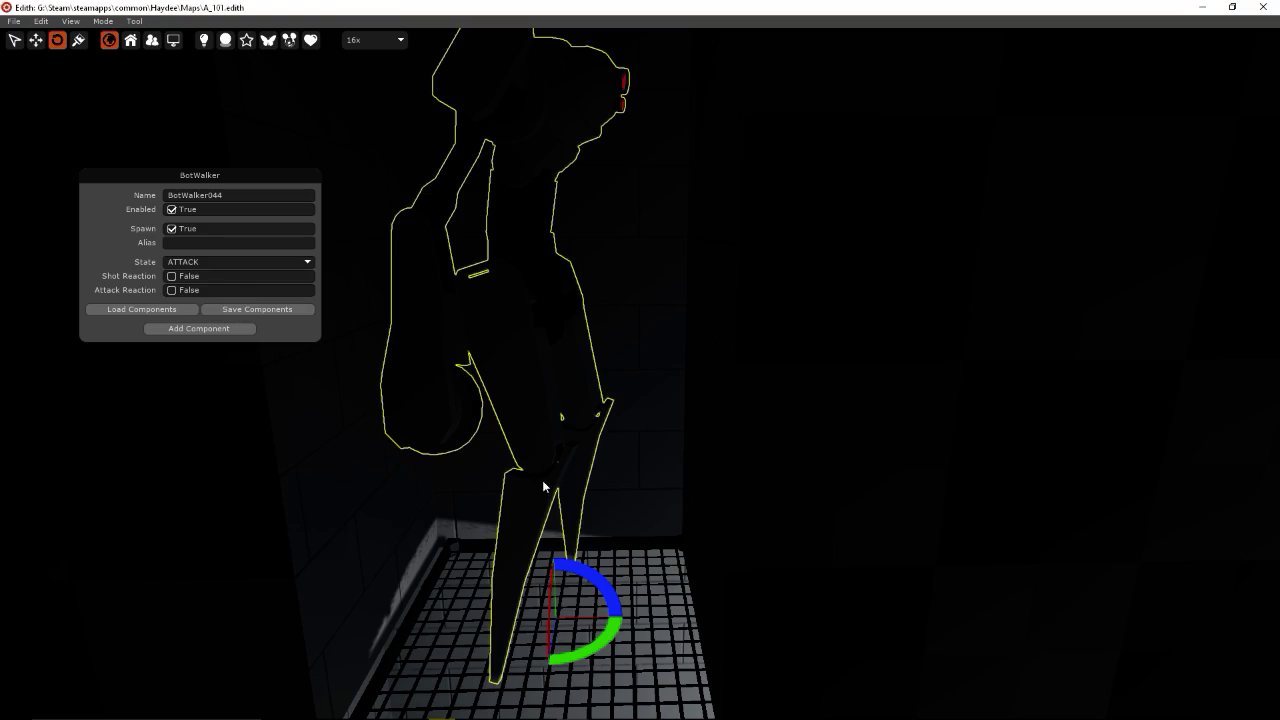
right_drag(543, 481, 340, 395)
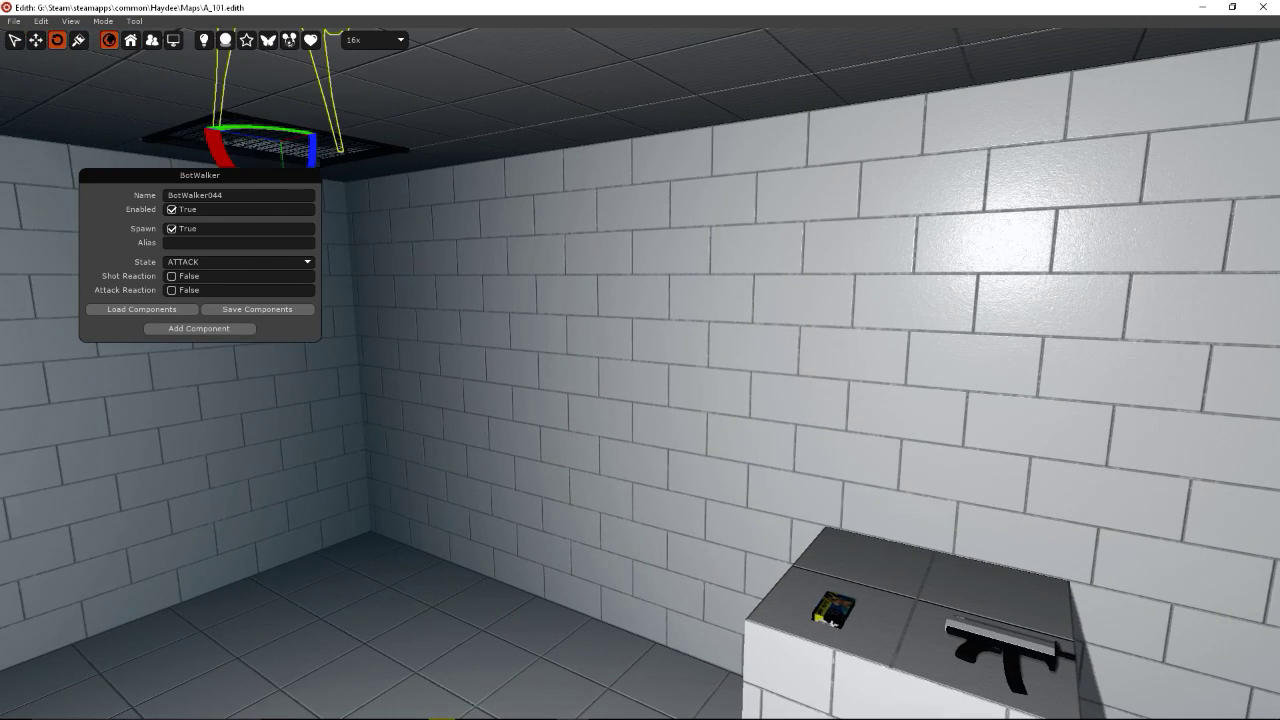
- Select the trapdoor grate in the ceiling and reopen the Director Graph
click(389, 152)
right_drag(412, 258, 385, 262)
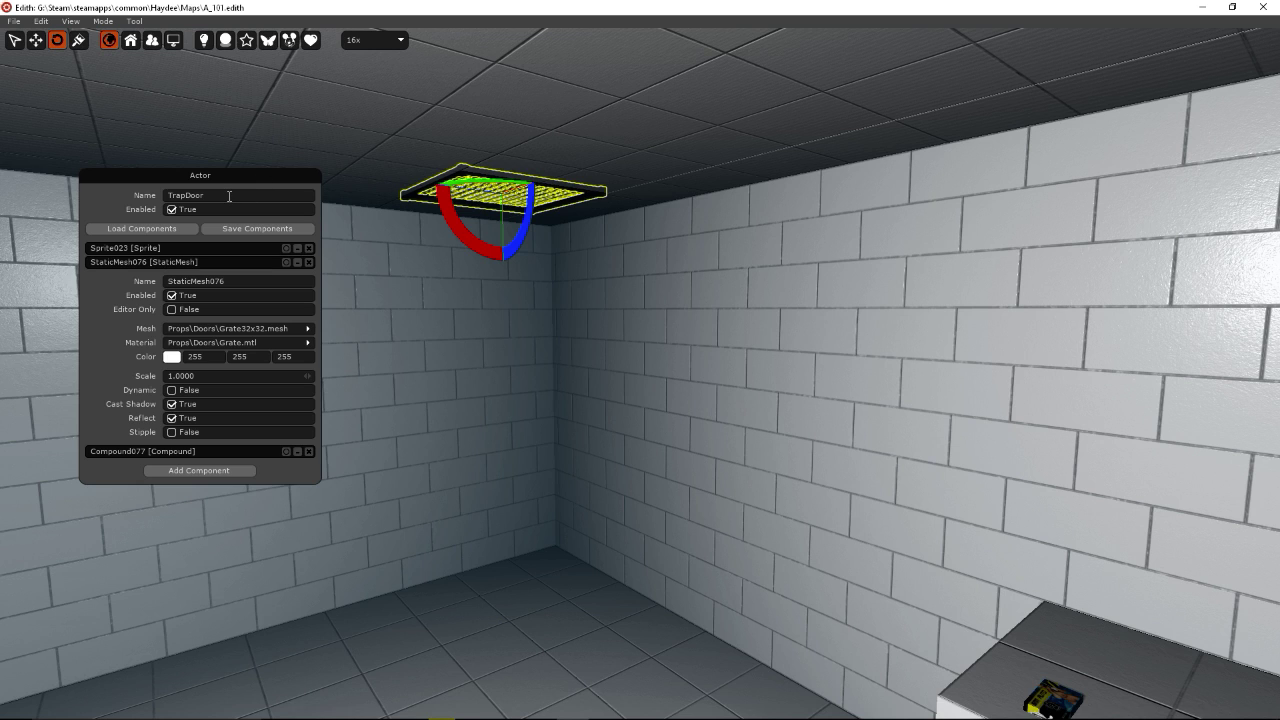
key(g)
click(382, 238)
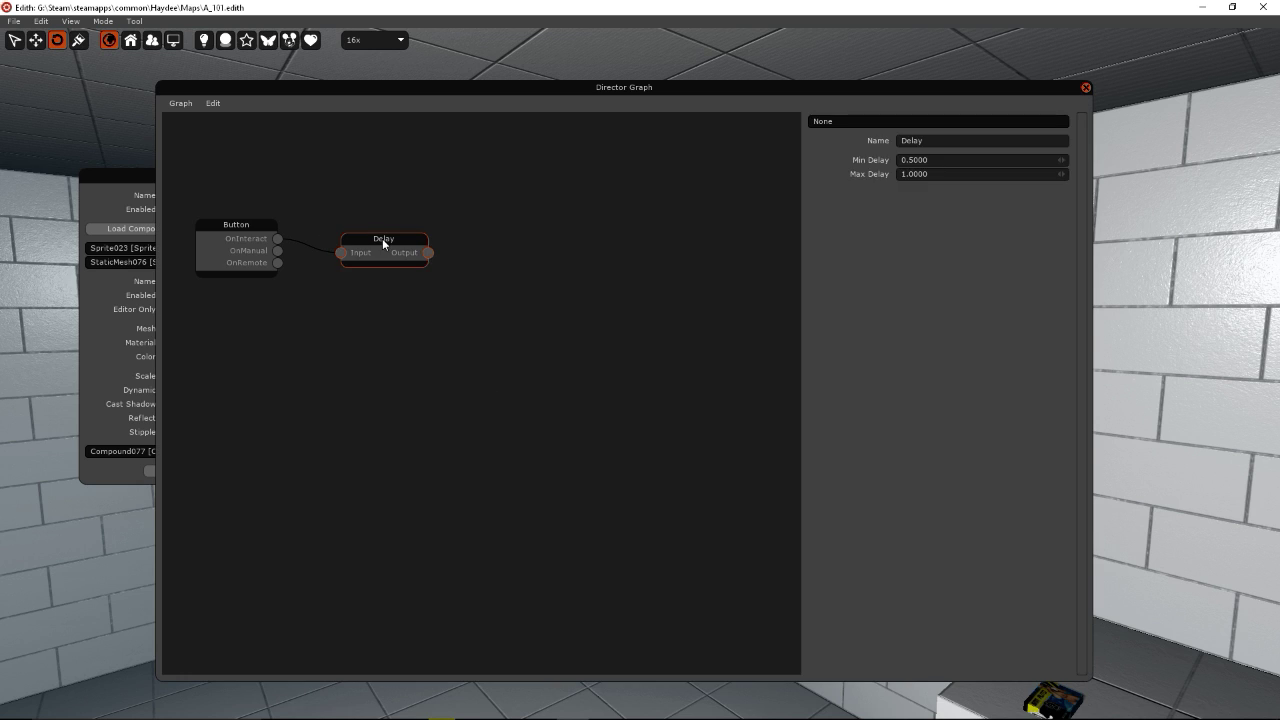
click(221, 244)
click(394, 251)
- Add an Enable action node and place it to the right of the Delay node with a gap between them
right_click(480, 249)
mouse_move(537, 260)
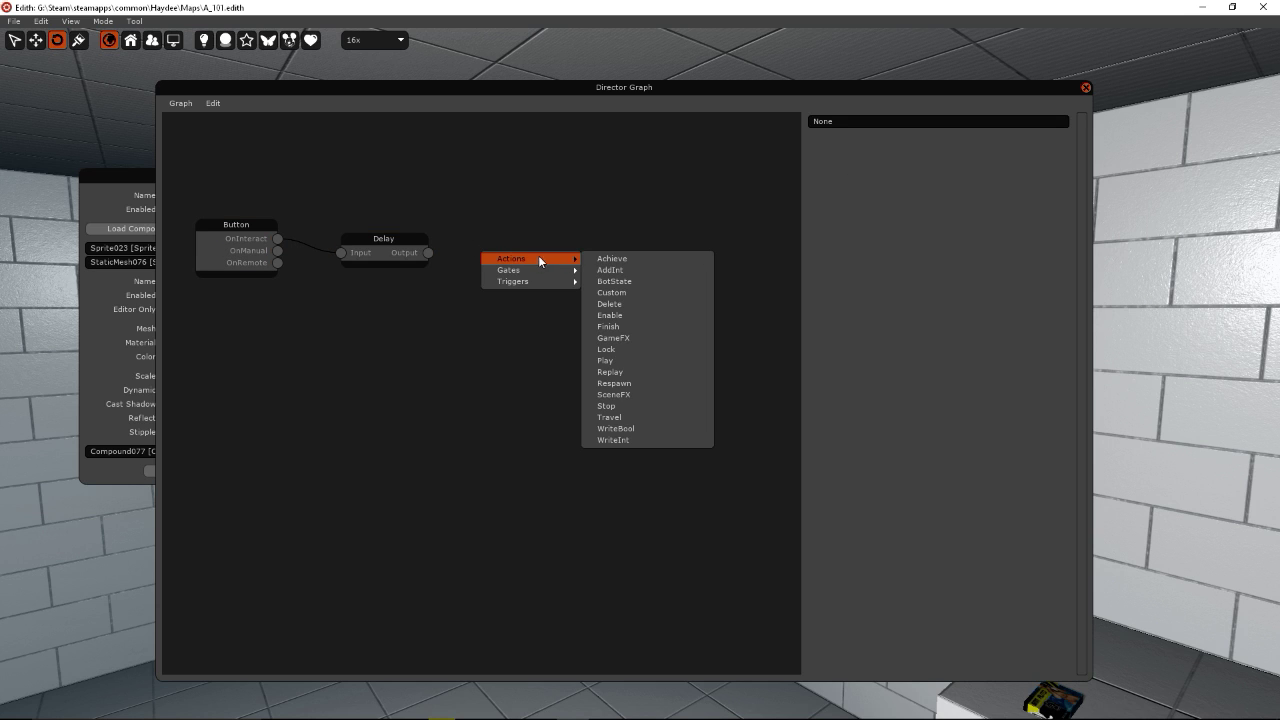
click(647, 318)
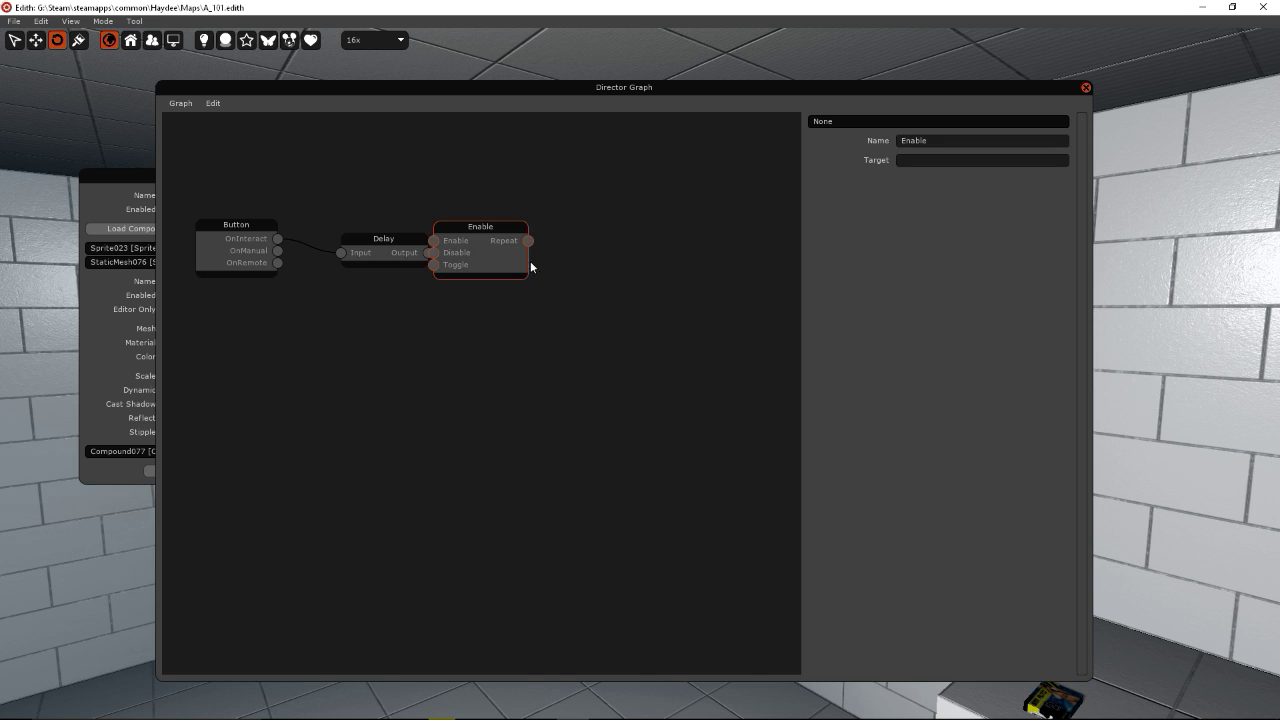
drag(487, 240, 567, 237)
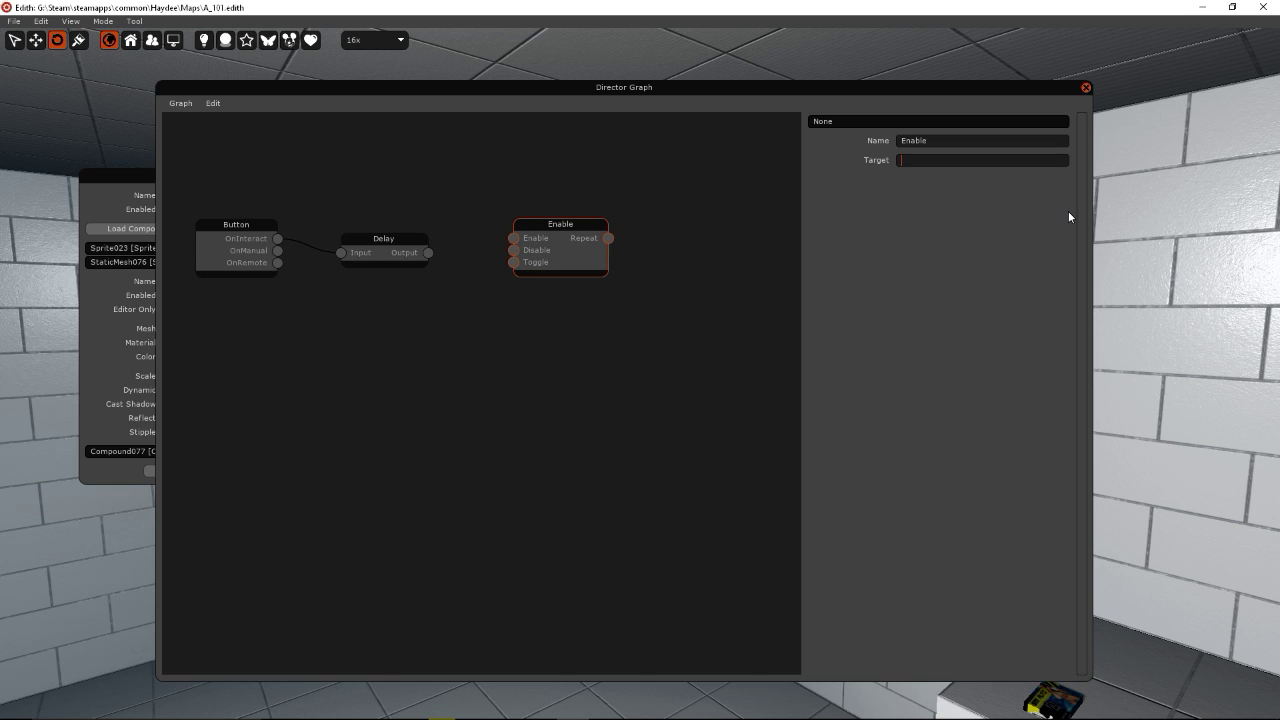
- Set the Enable node's target to TrapDoor, wire the Delay node's output to its Disable input, and close the Director Graph
text(TrapDoor)
drag(428, 252, 551, 232)
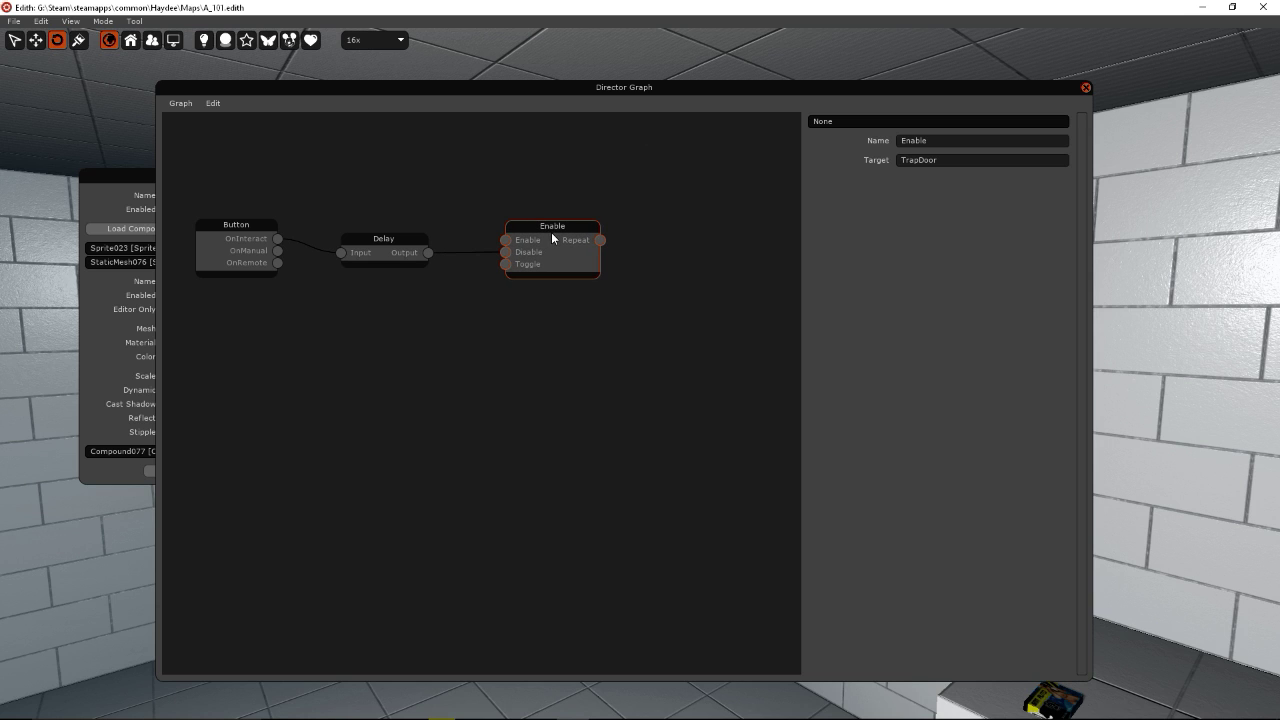
click(516, 325)
key(Escape)
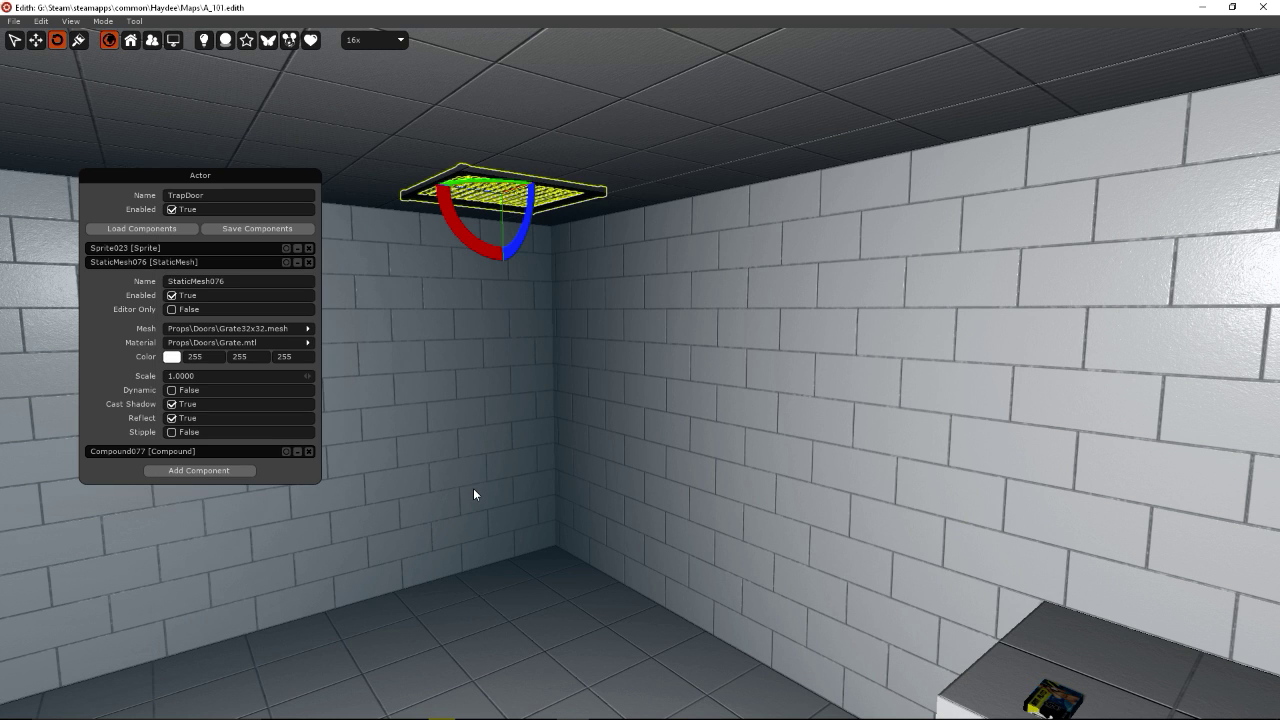
- Save the map and start a play test with the HaydeeGame class
key(ctrl+s)
key(Return)
key(F5)
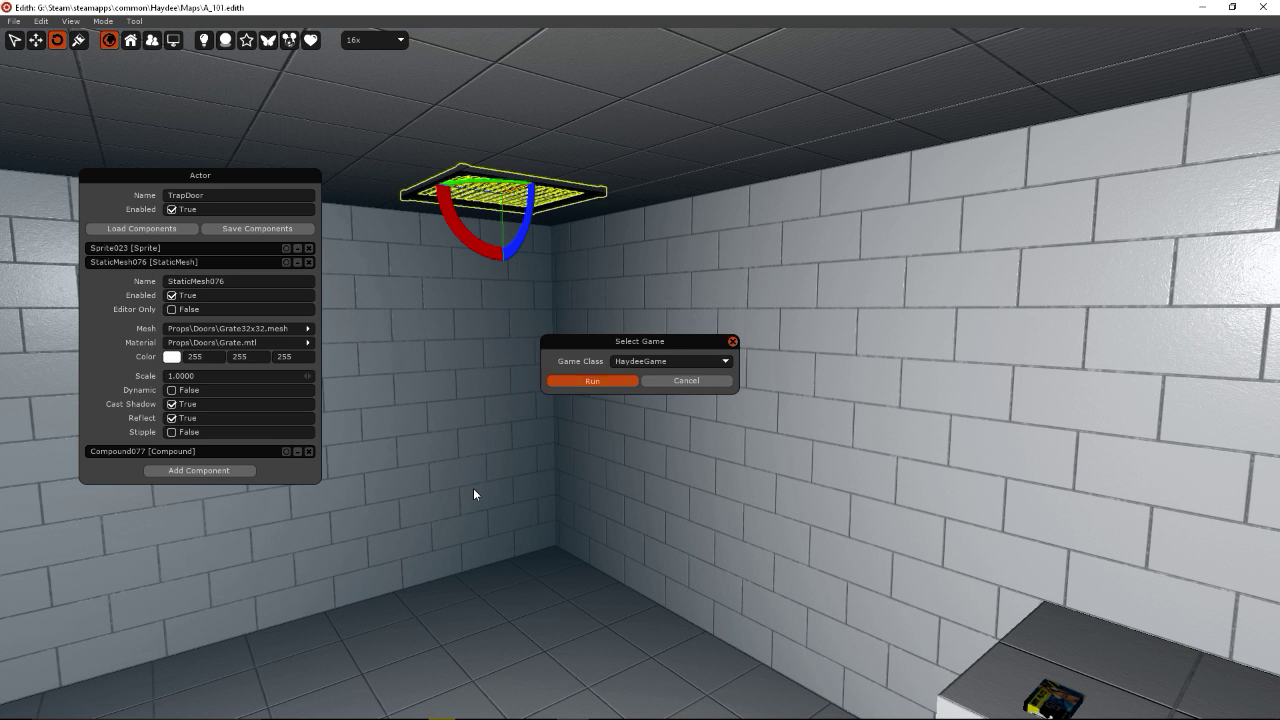
key(Return)
- Collect the SMG and ammo from the block and activate the yellow wall button in the play test
key(w)
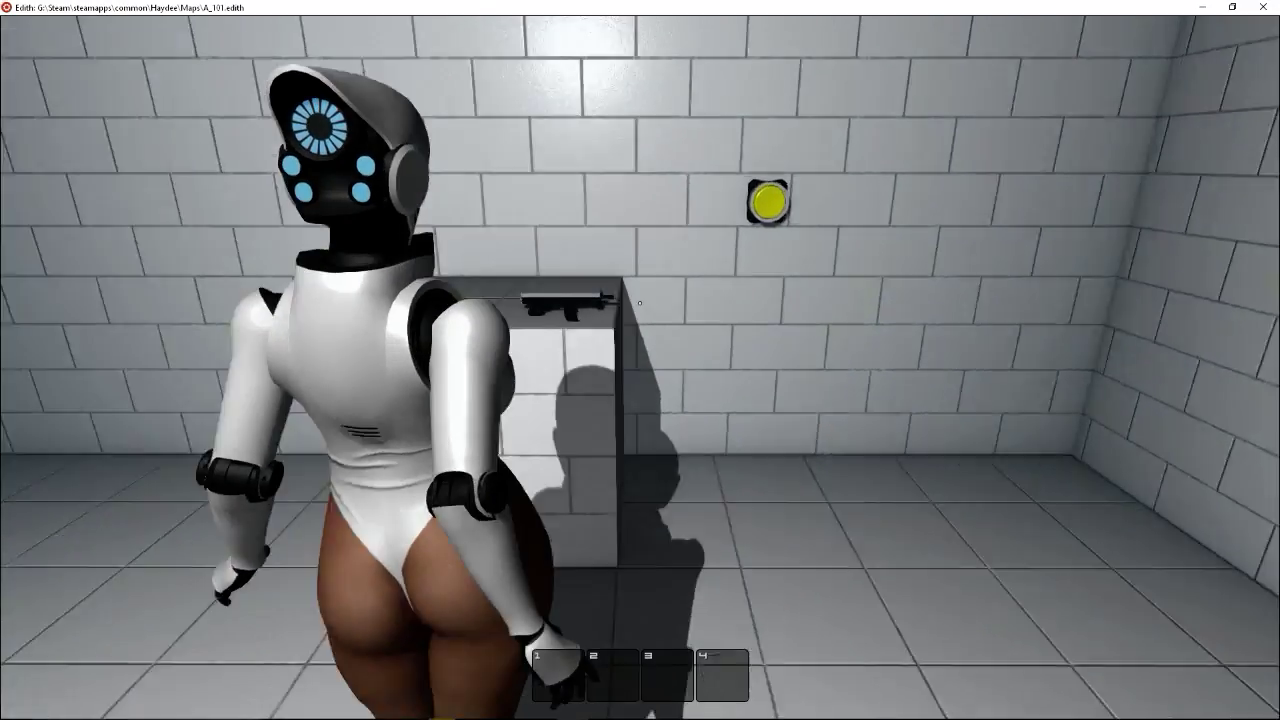
key(e)
key(e)
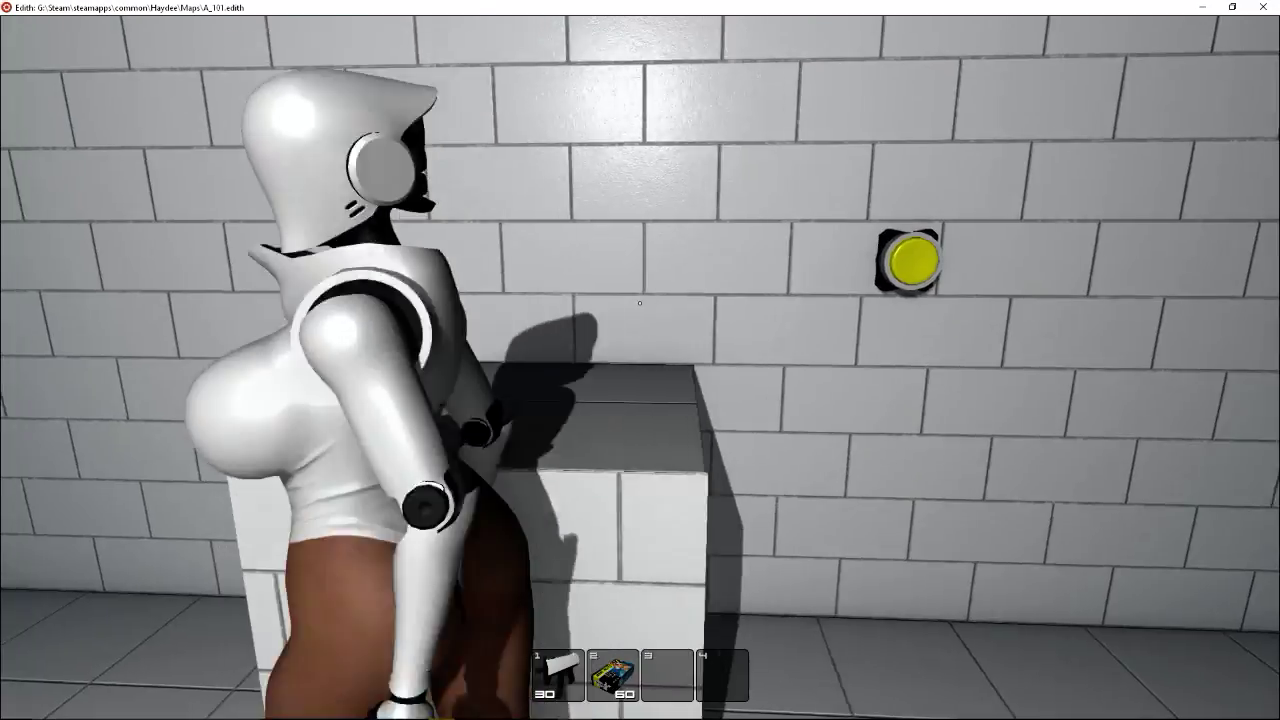
key(d)
key(w)
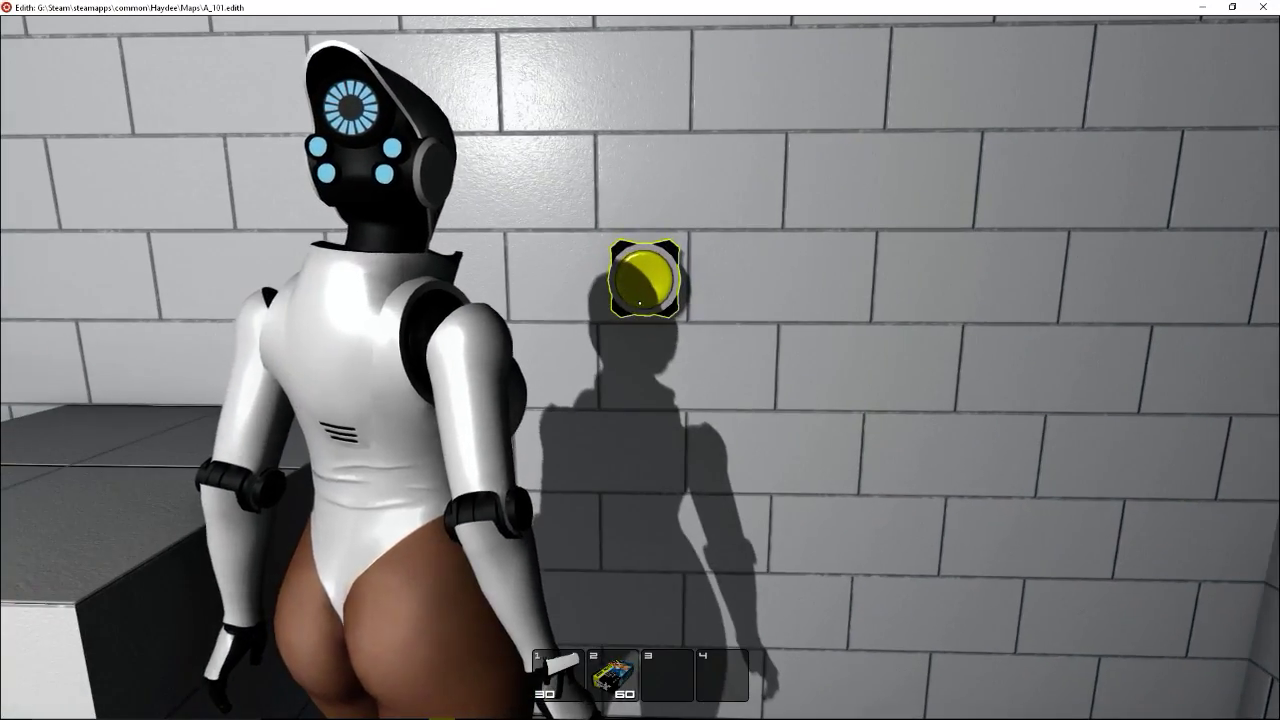
- Equip the SMG, shoot down the BotWalker under the open trapdoor, and reload
key(1)
key(a)
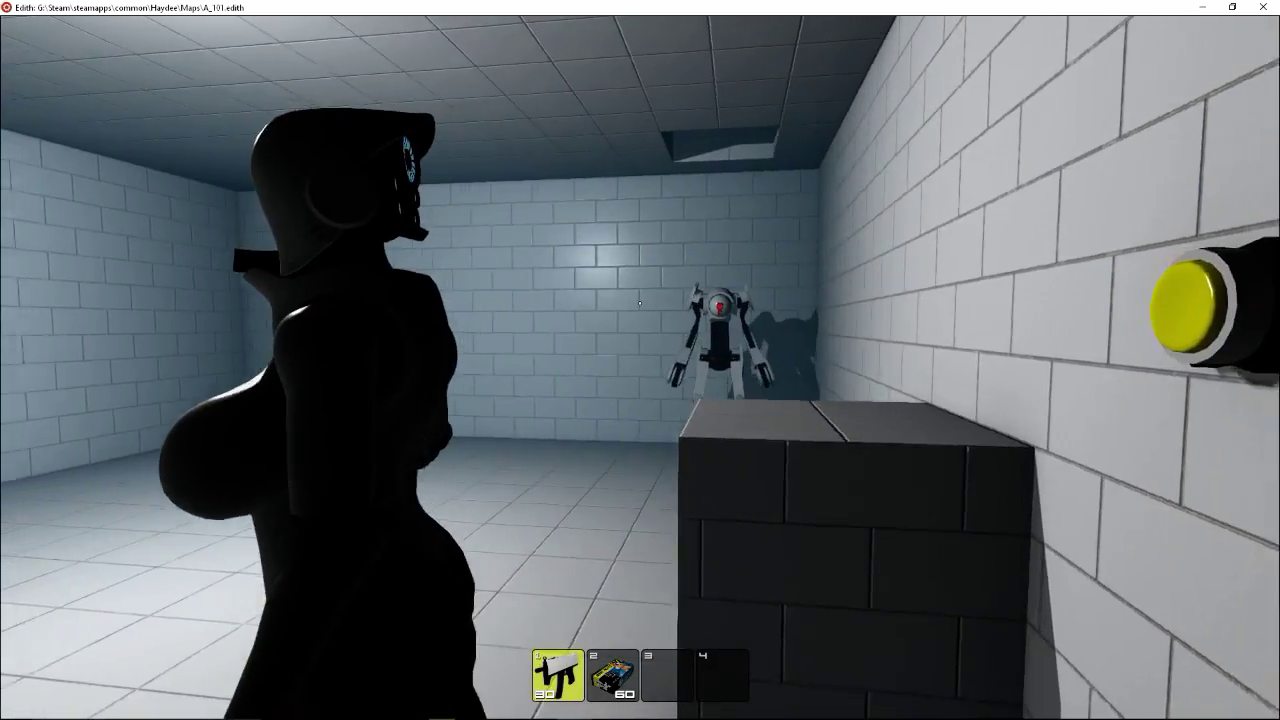
right_click(640, 303)
click(640, 303)
click(640, 303)
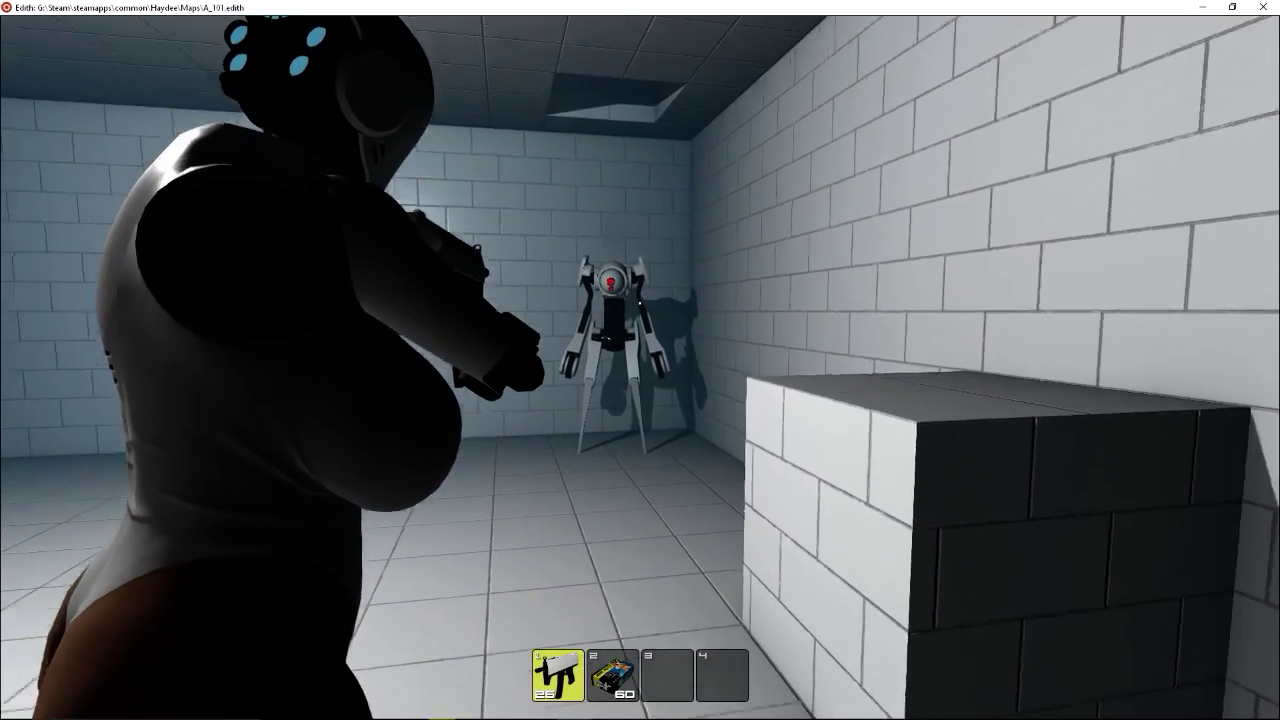
click(640, 303)
click(640, 303)
key(w)
key(r)
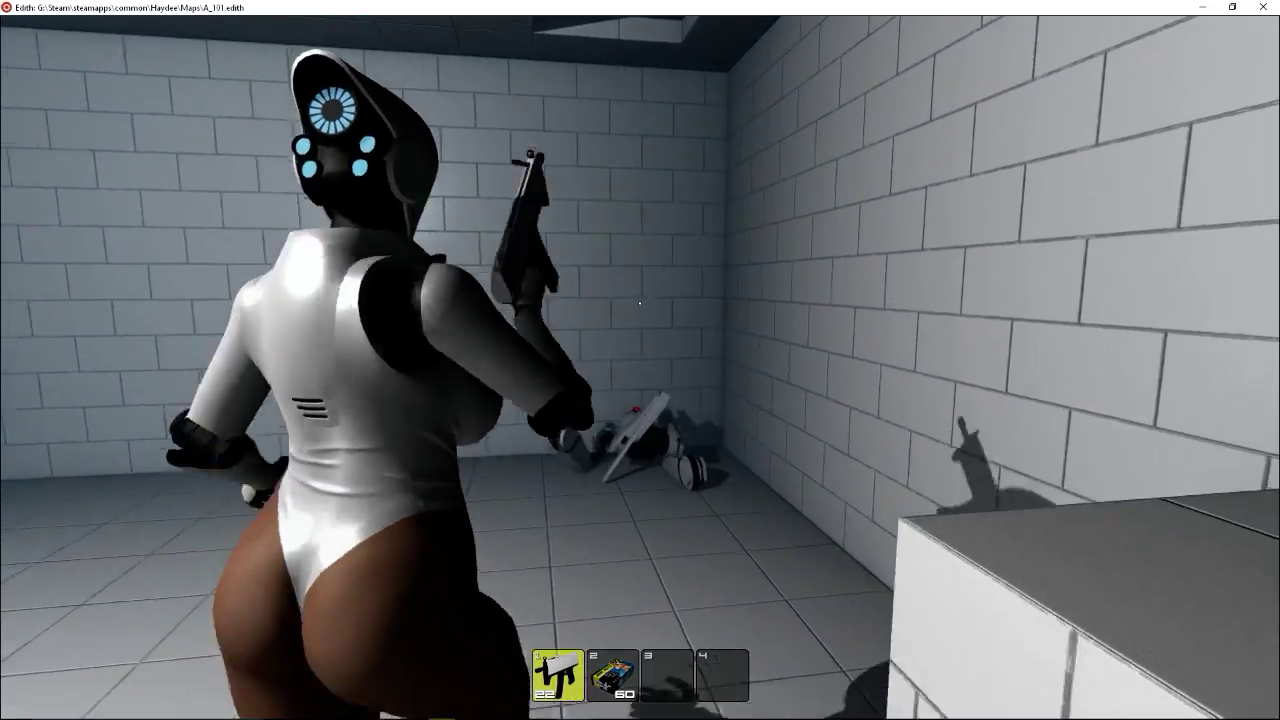
- Inspect the fallen BotWalker and the room, and quit the play test back to the editor
key(w)
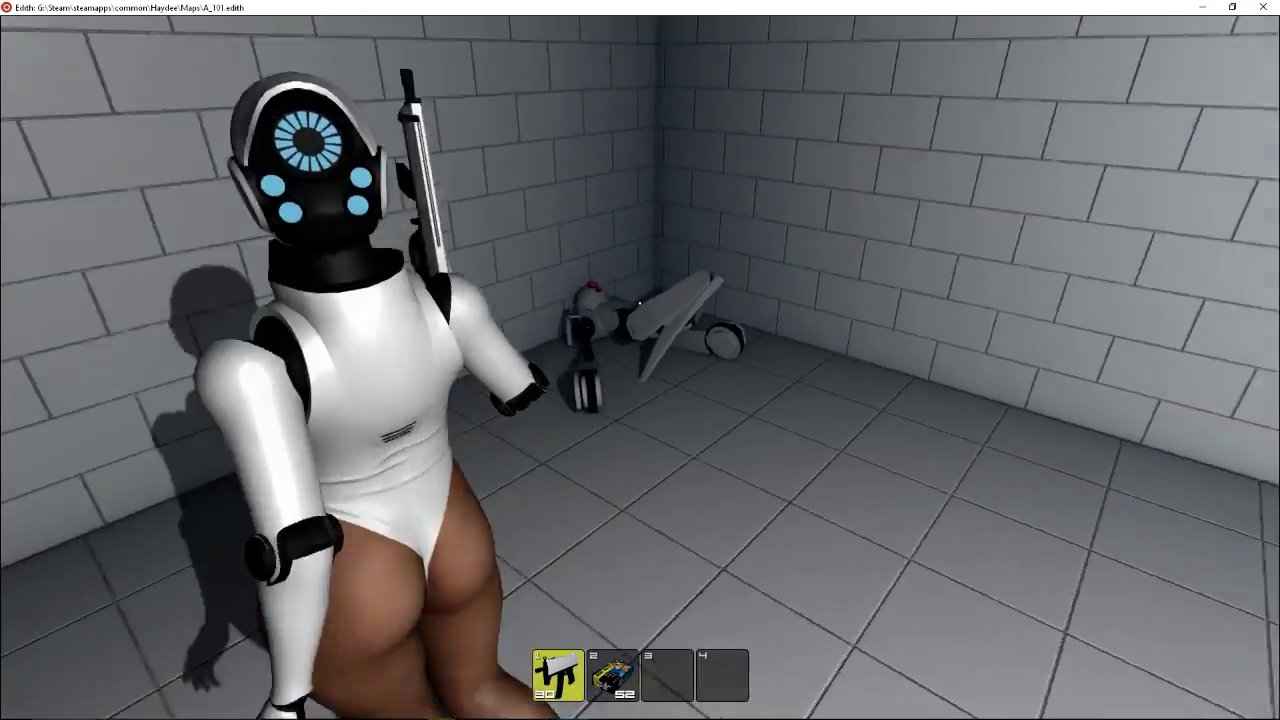
key(d)
key(w)
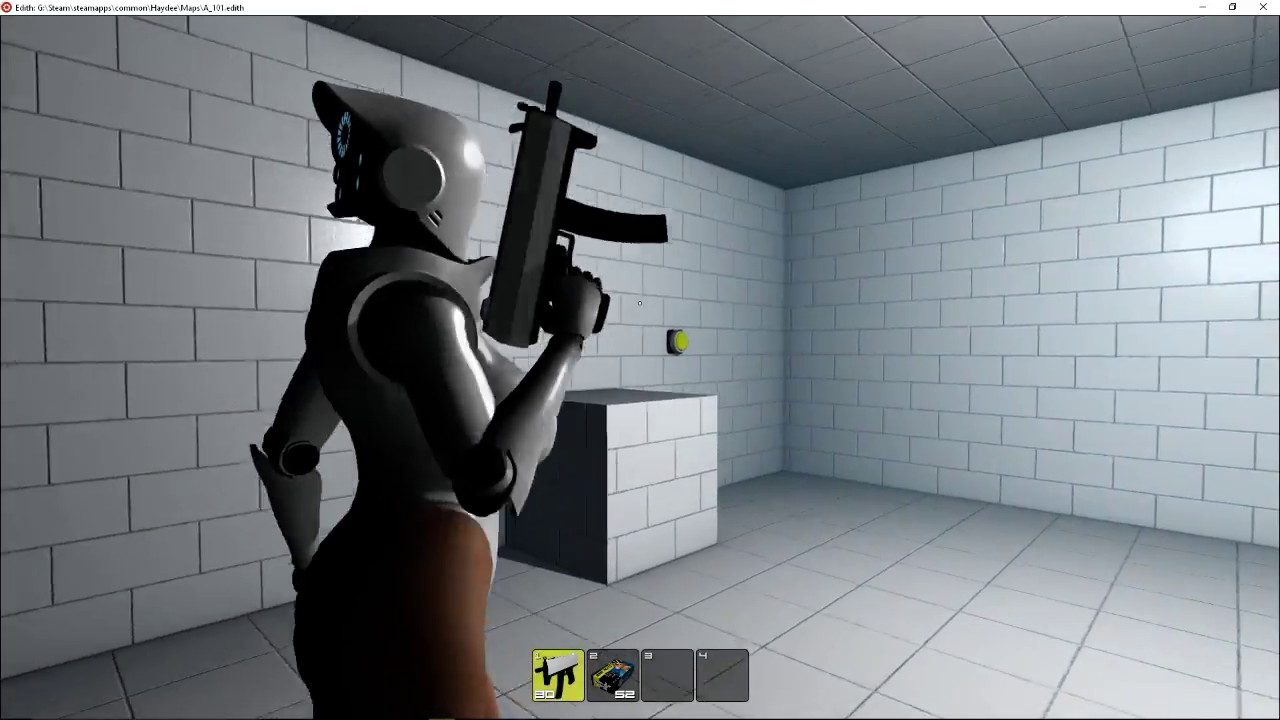
key(Escape)
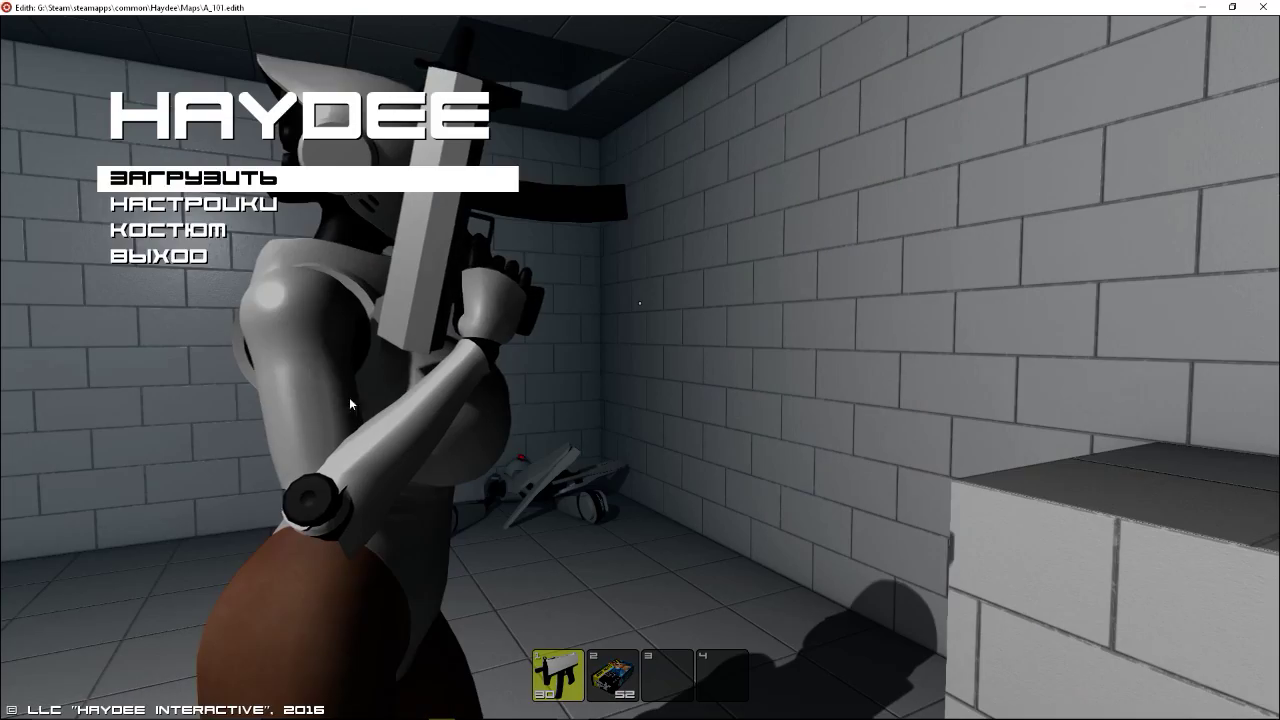
click(170, 264)
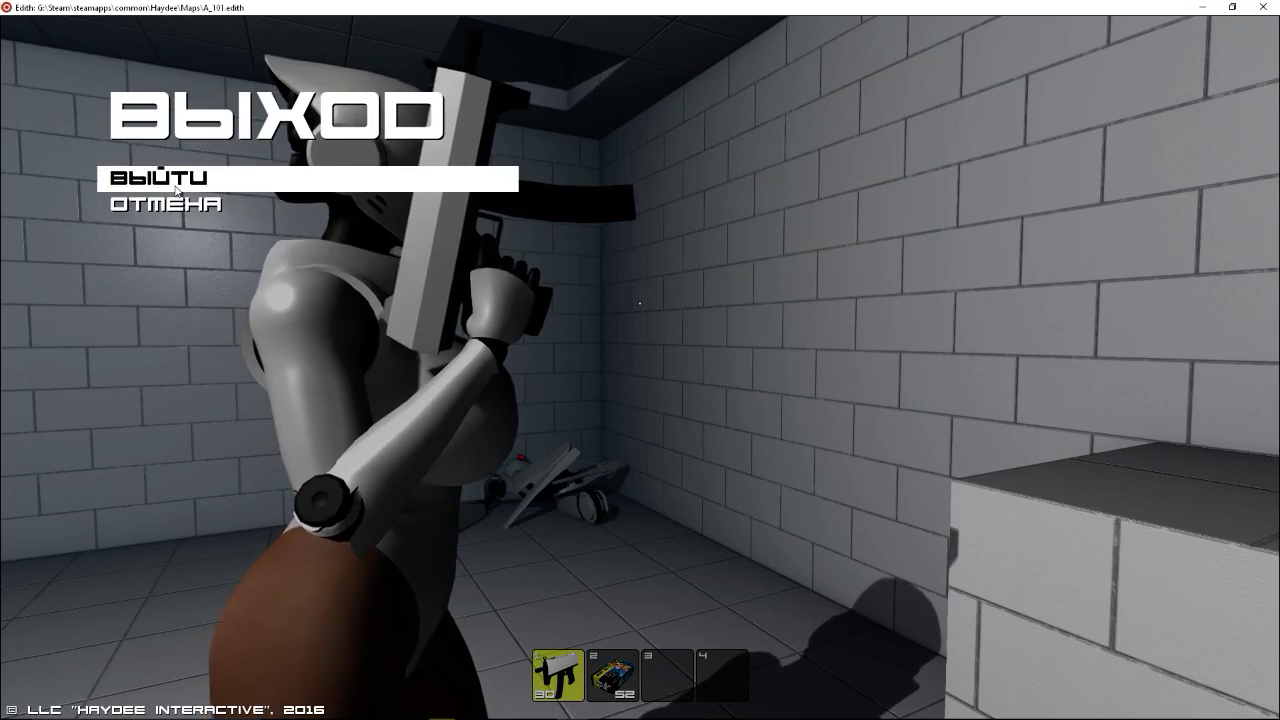
key(Return)
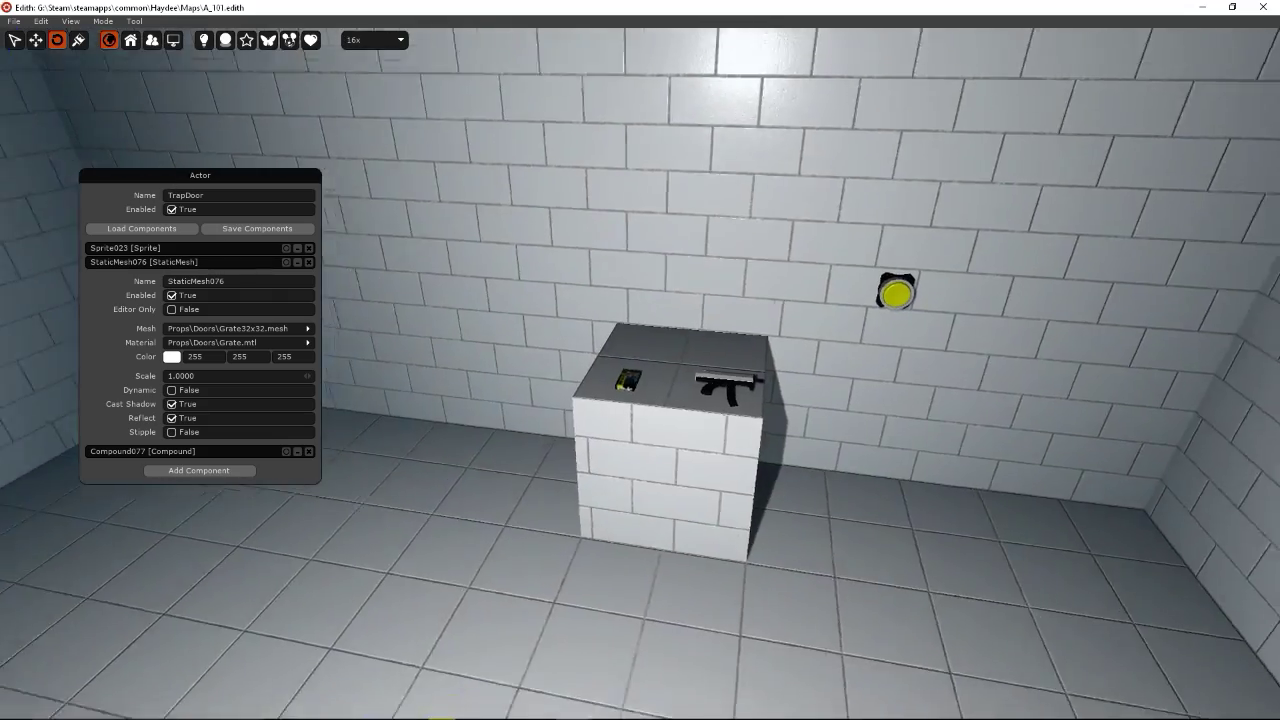
- Give the SMG item on the block the alias SMGA
right_drag(432, 390, 340, 255)
key(w)
click(631, 360)
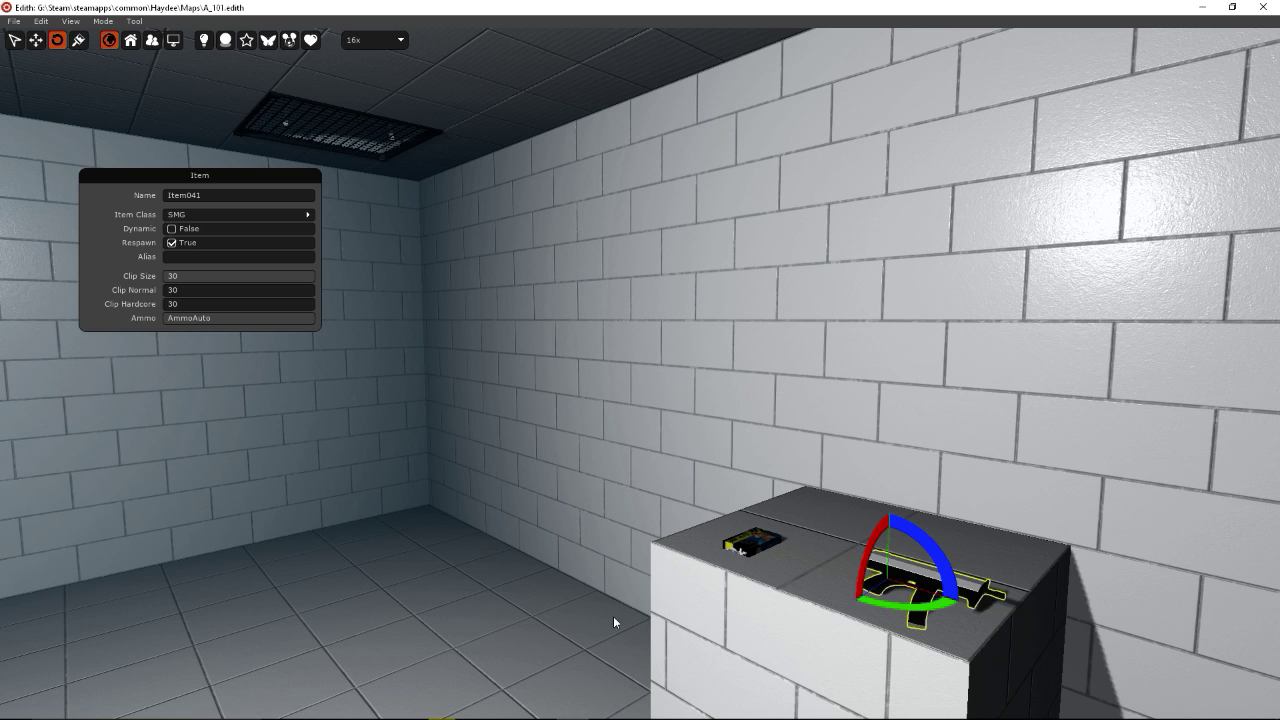
click(193, 257)
text(SMGA)
click(295, 419)
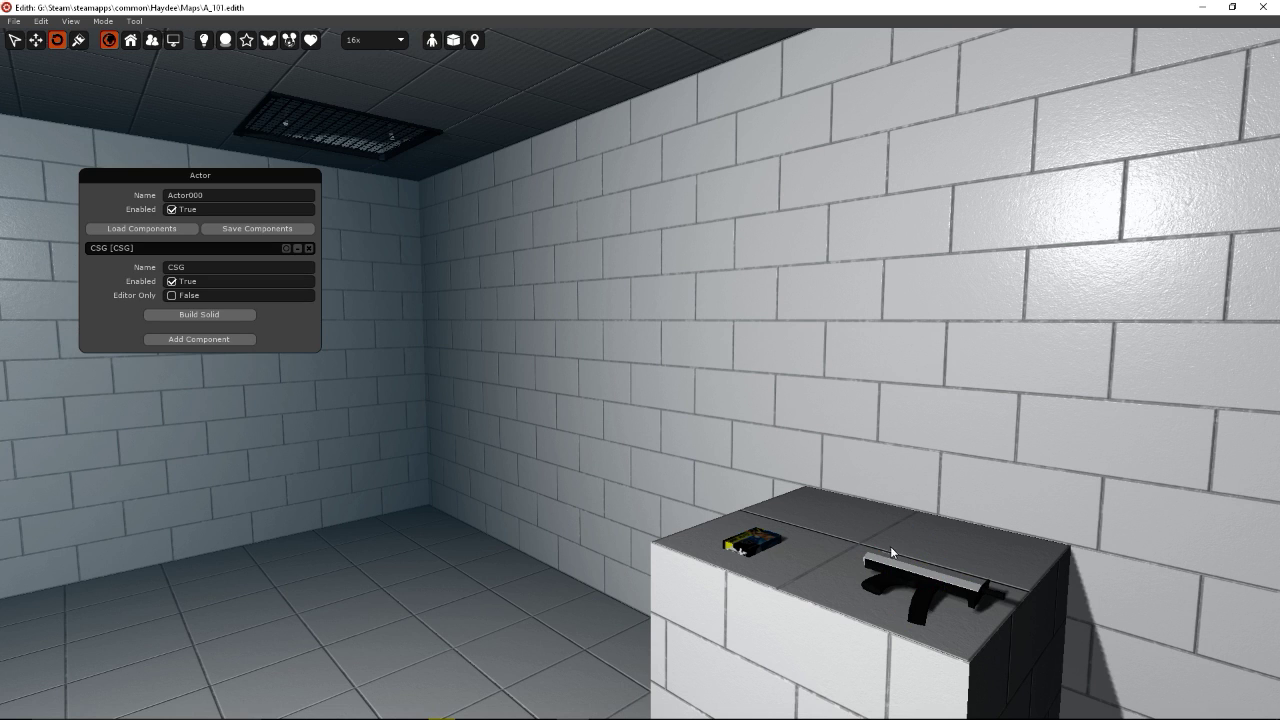
- Select the SMG, reopen the Director Graph, and add an Item trigger node placed below the Button node
click(928, 569)
key(g)
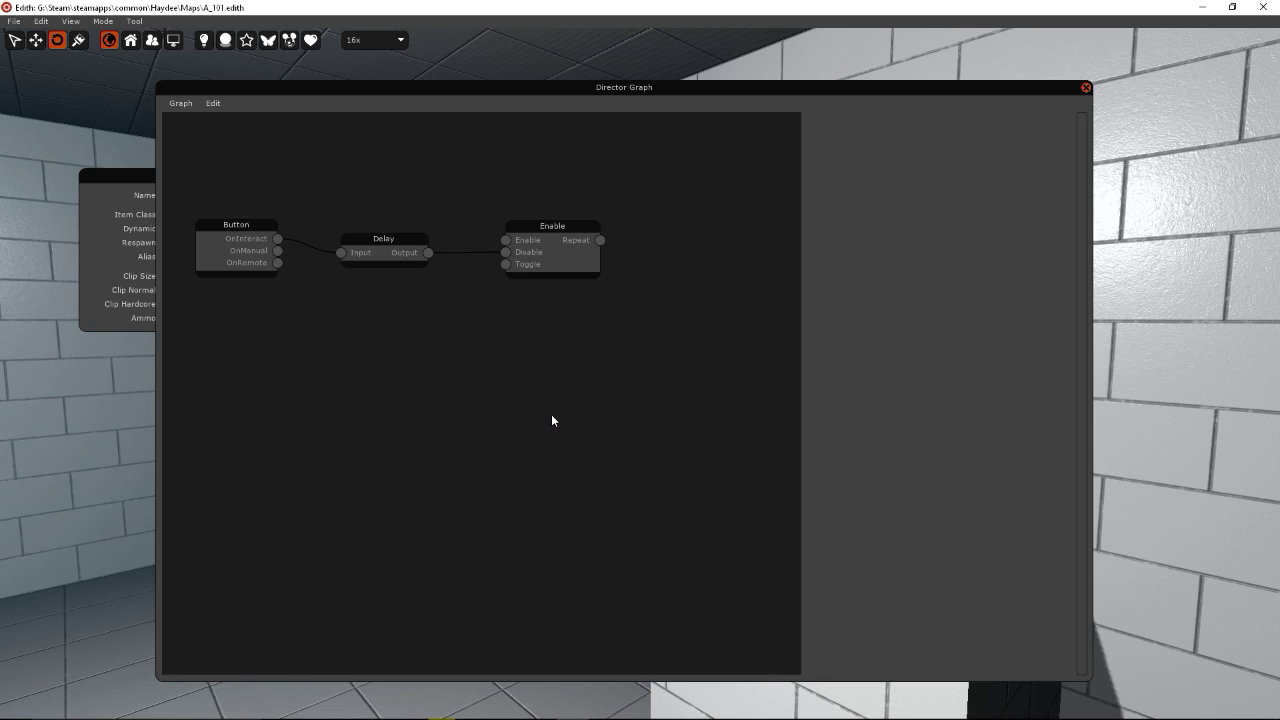
right_click(228, 381)
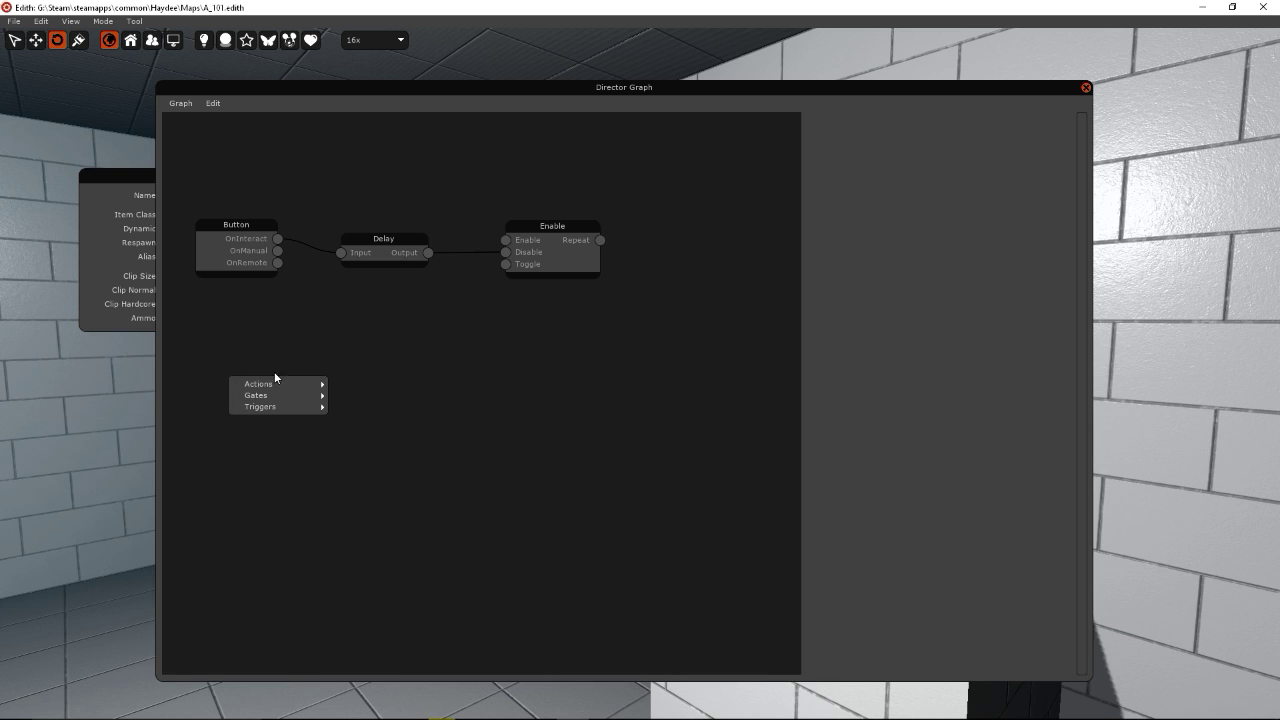
mouse_move(283, 407)
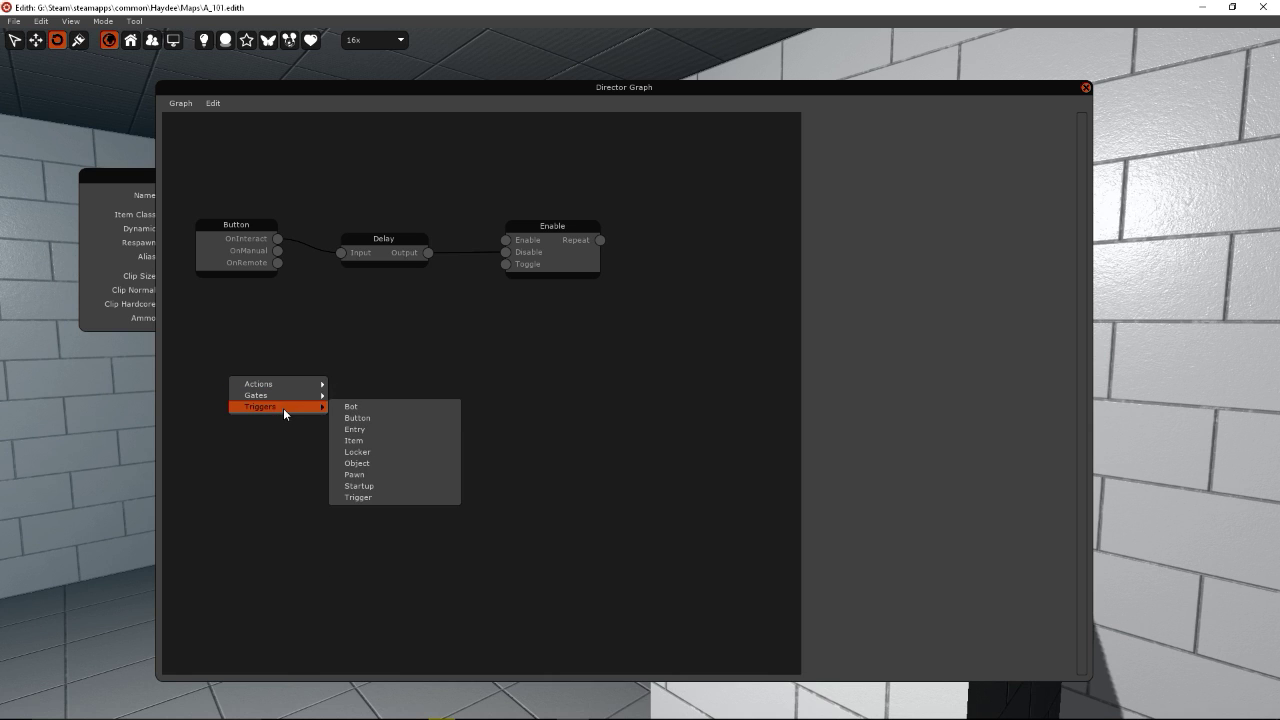
click(383, 440)
drag(237, 366, 253, 331)
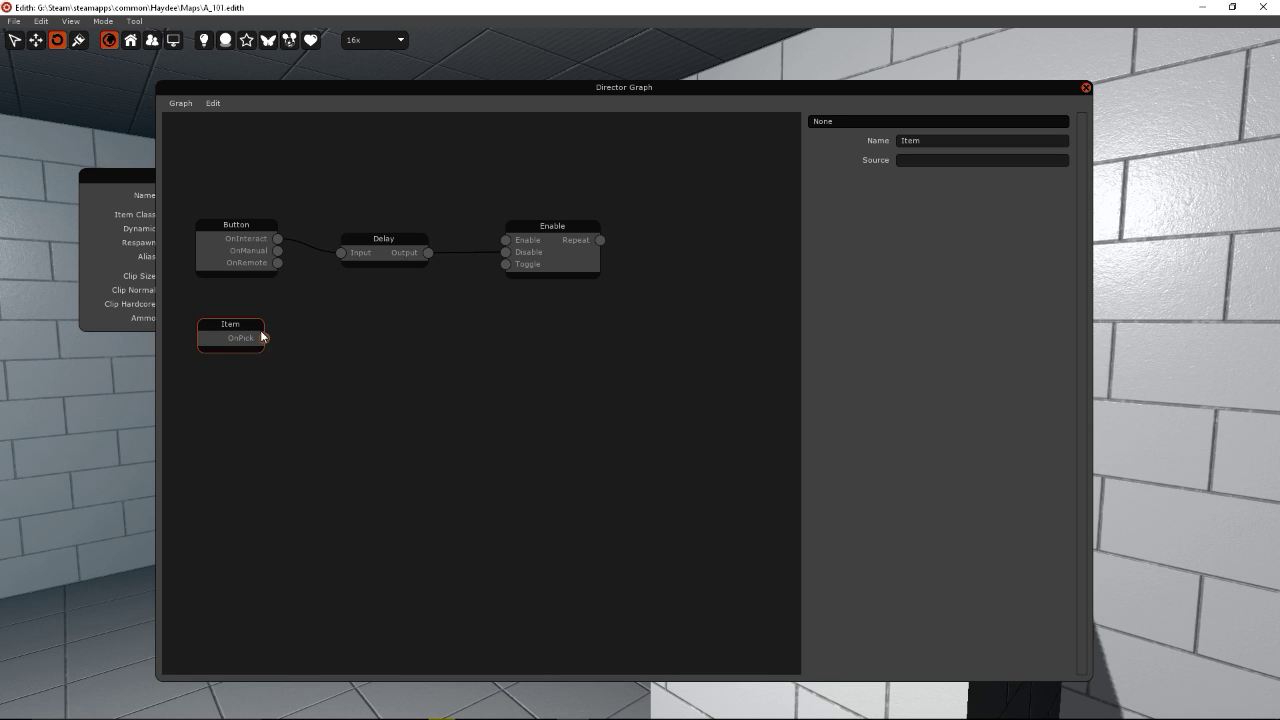
- Set the Item node's source to SMGA, wire its OnPick output to the Delay node's input, and close the graph
click(995, 163)
text(SMGA)
drag(263, 338, 344, 256)
click(397, 252)
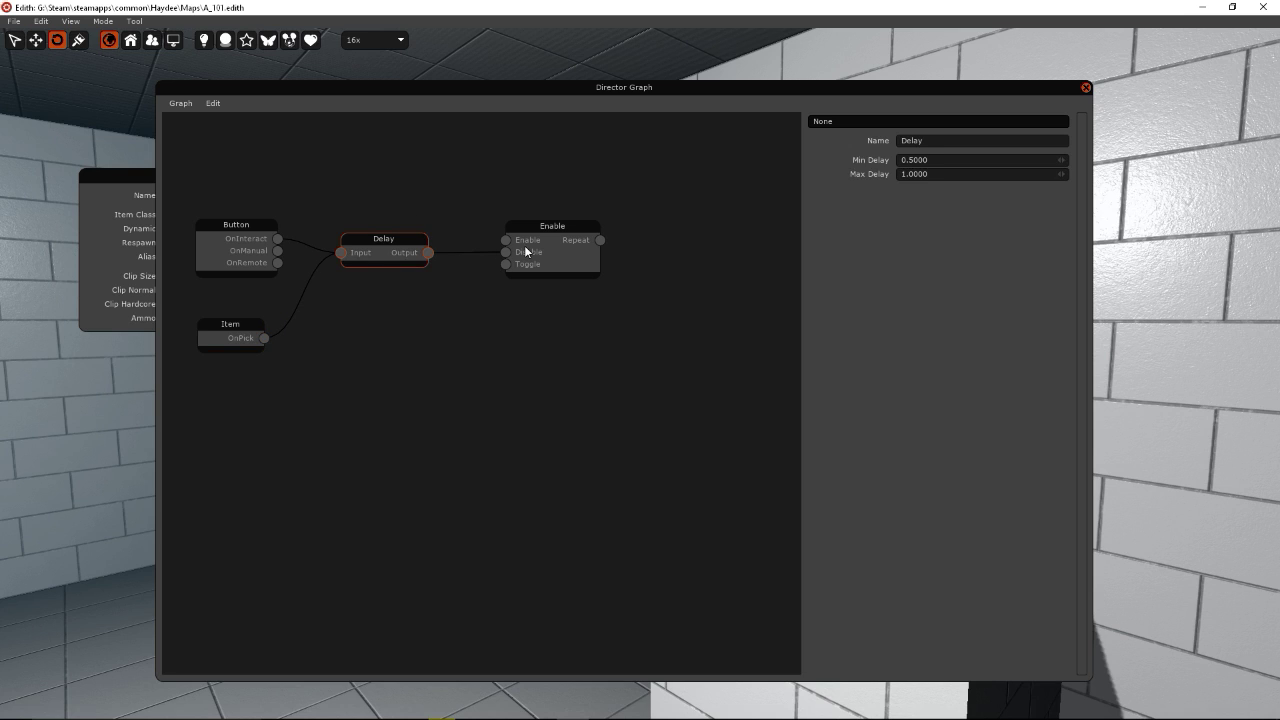
click(526, 251)
click(479, 396)
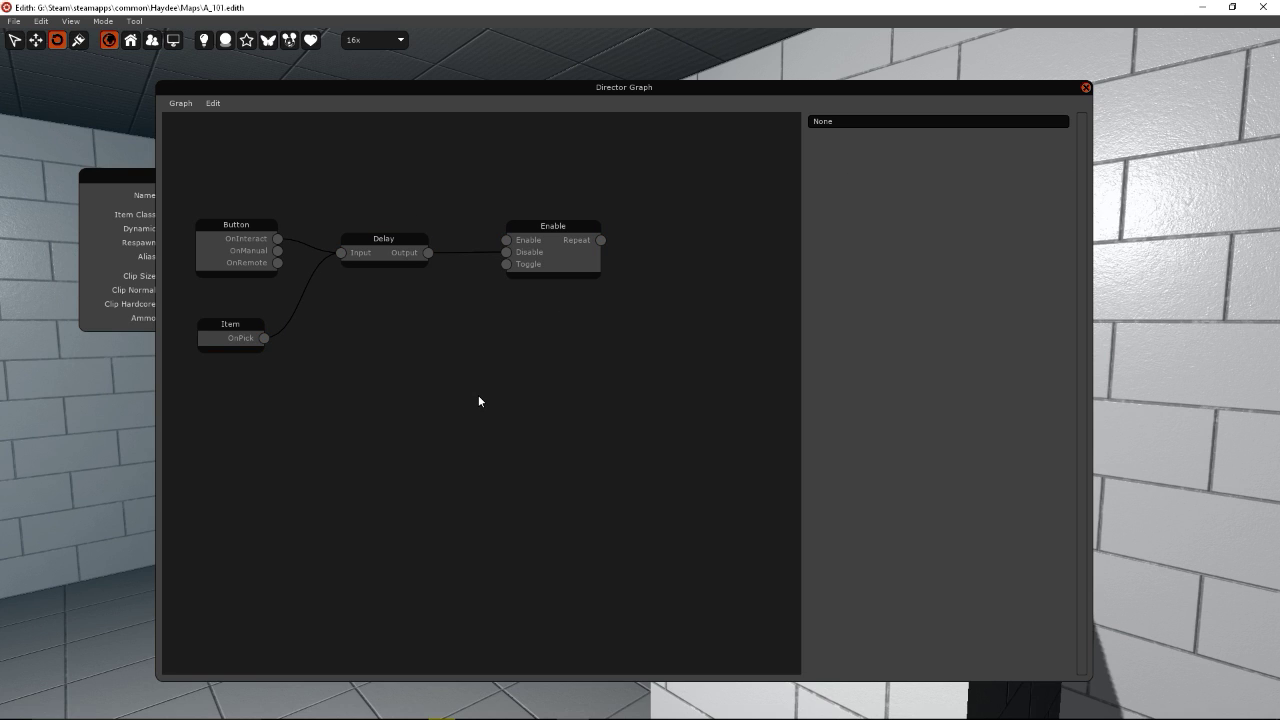
click(228, 342)
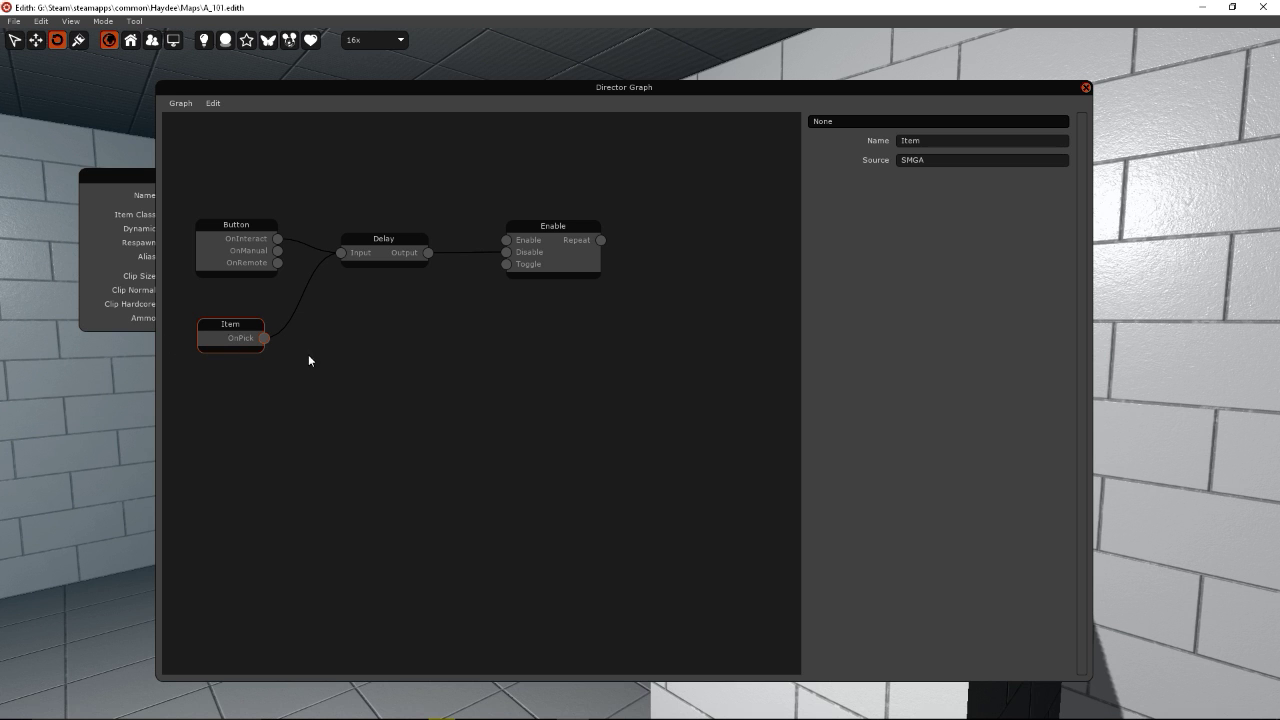
click(493, 402)
key(Escape)
- Save the map, compile the scene as A_101, and launch another play test
right_drag(493, 402, 488, 529)
key(ctrl+s)
key(ctrl+e)
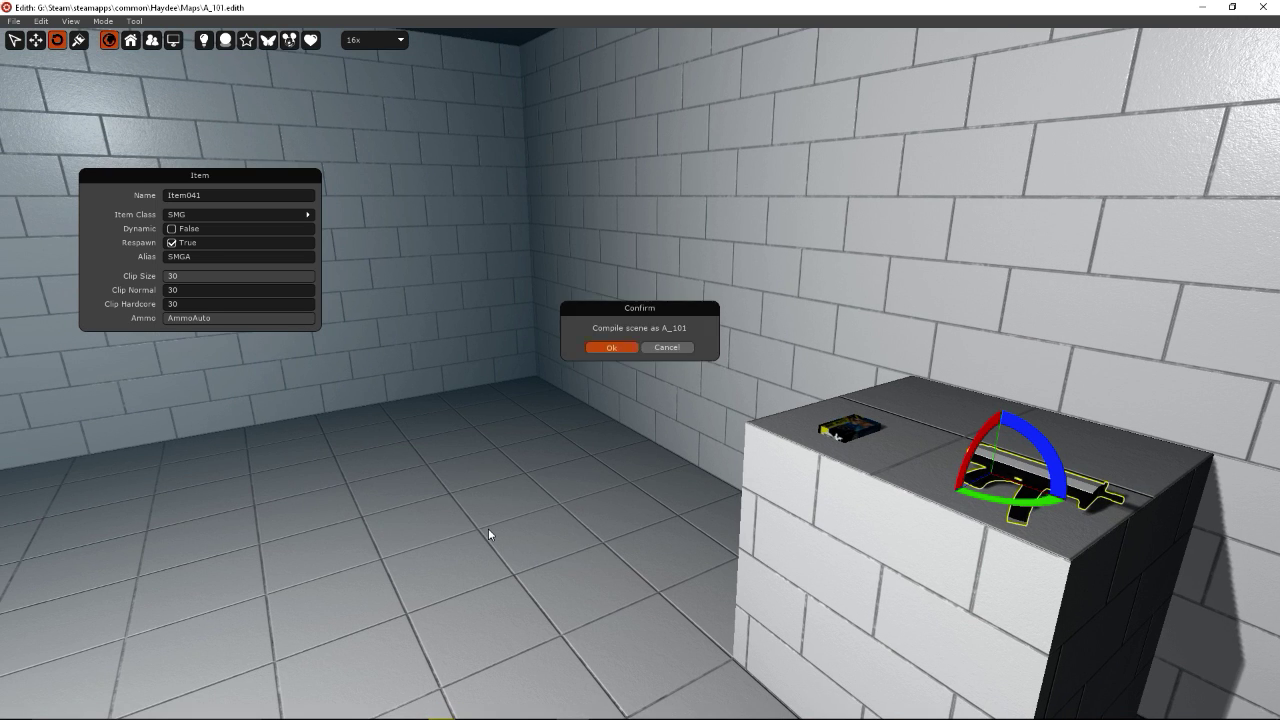
key(Return)
key(F5)
key(Return)
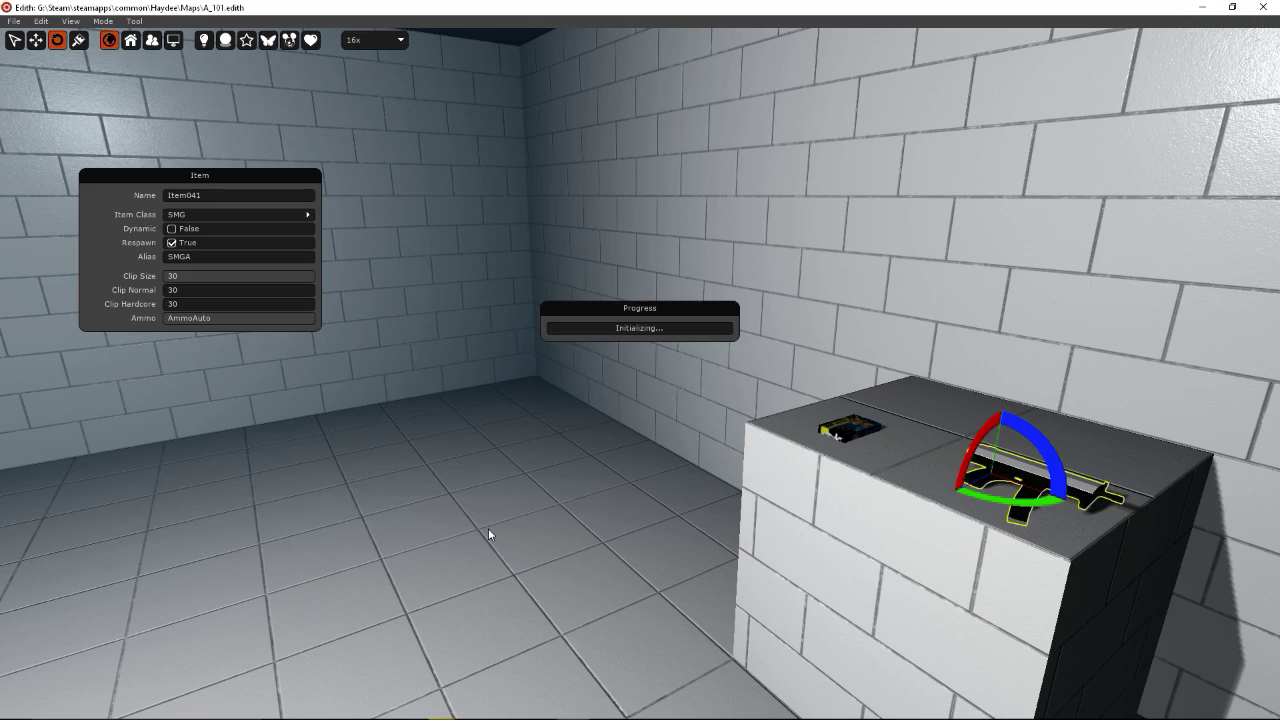
- Test the pickup trigger by taking the SMG from the block, equipping it, and shooting the BotWalker
key(w)
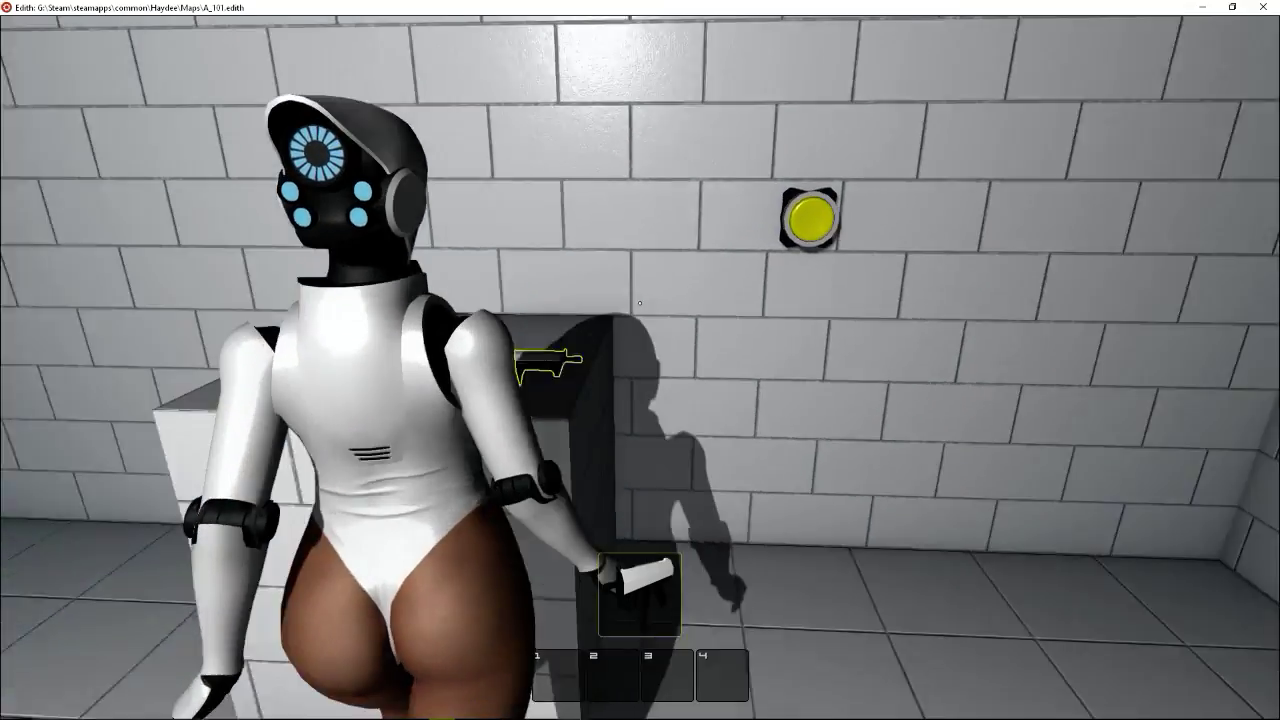
key(e)
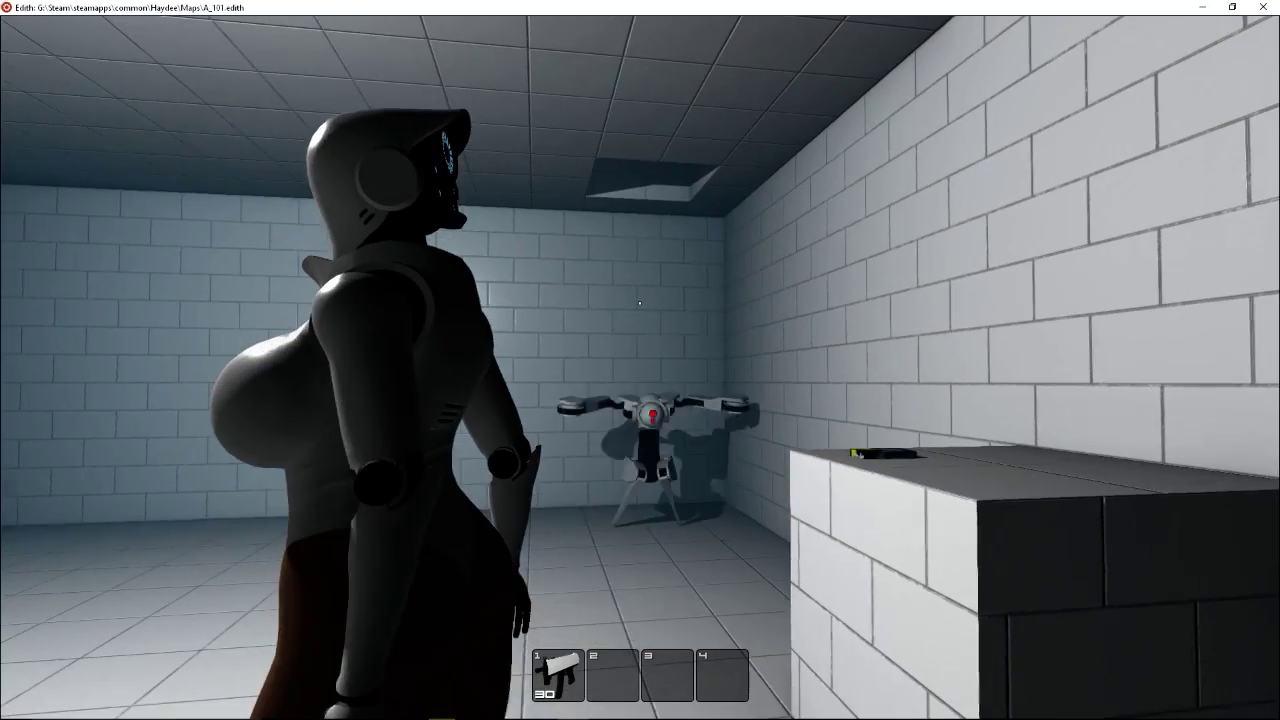
key(1)
right_click(640, 303)
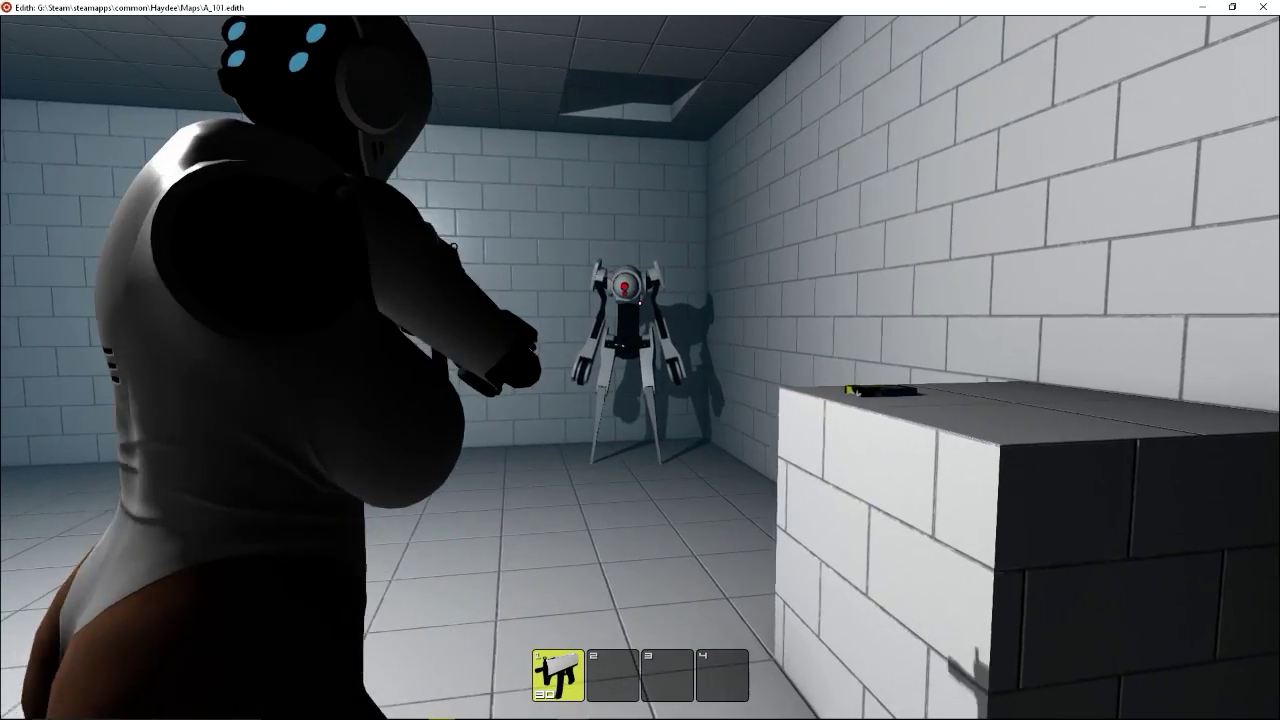
click(640, 303)
drag(640, 303, 640, 303)
key(w)
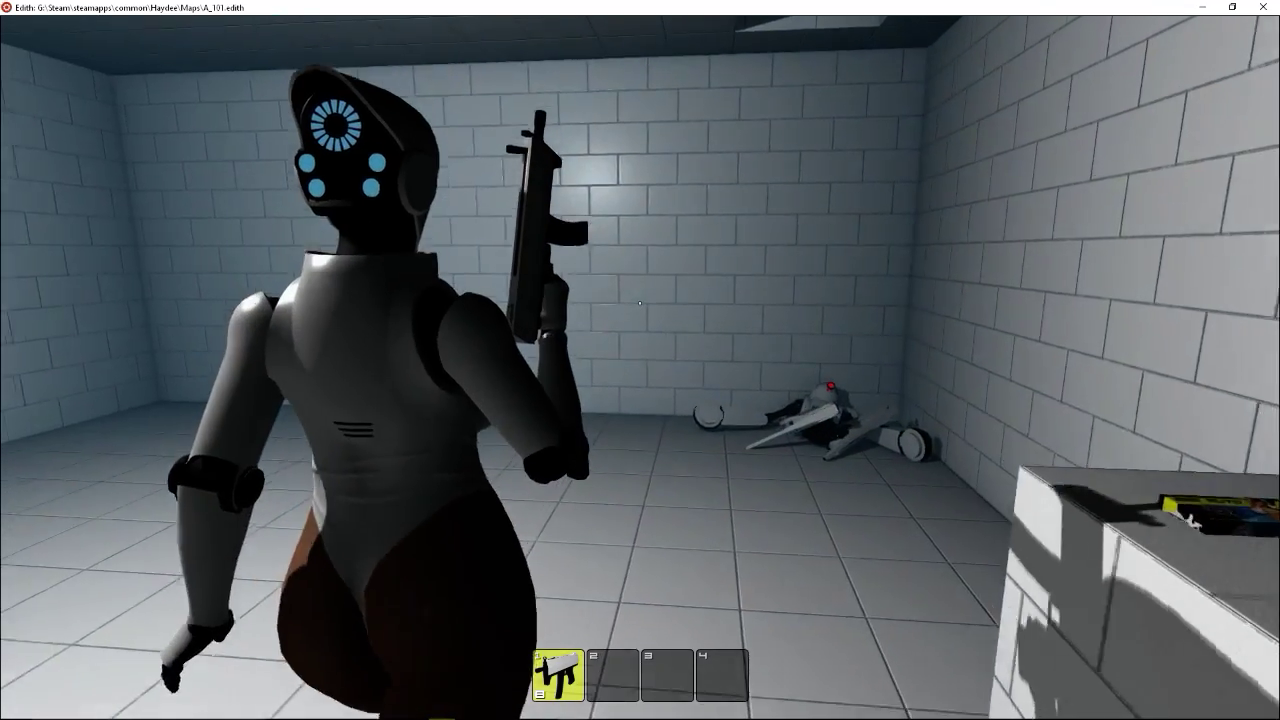
- Exit the second play test and return to the map editor
key(Escape)
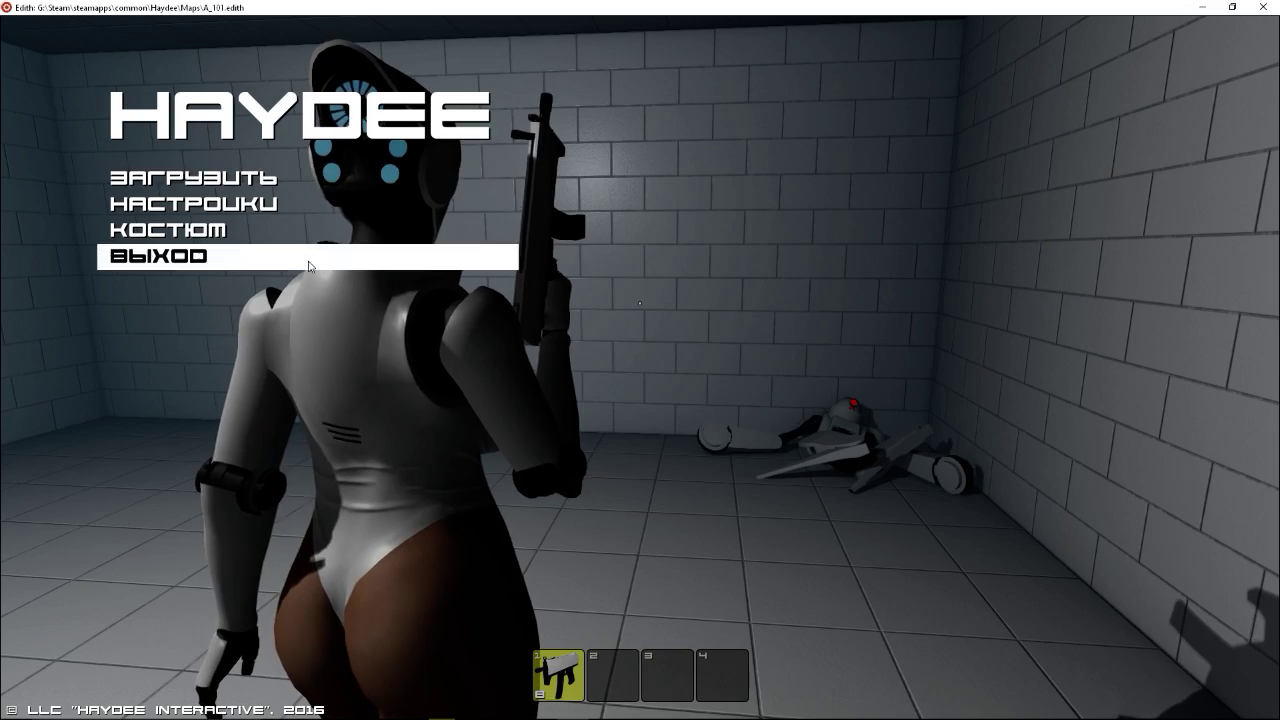
click(204, 262)
click(200, 177)
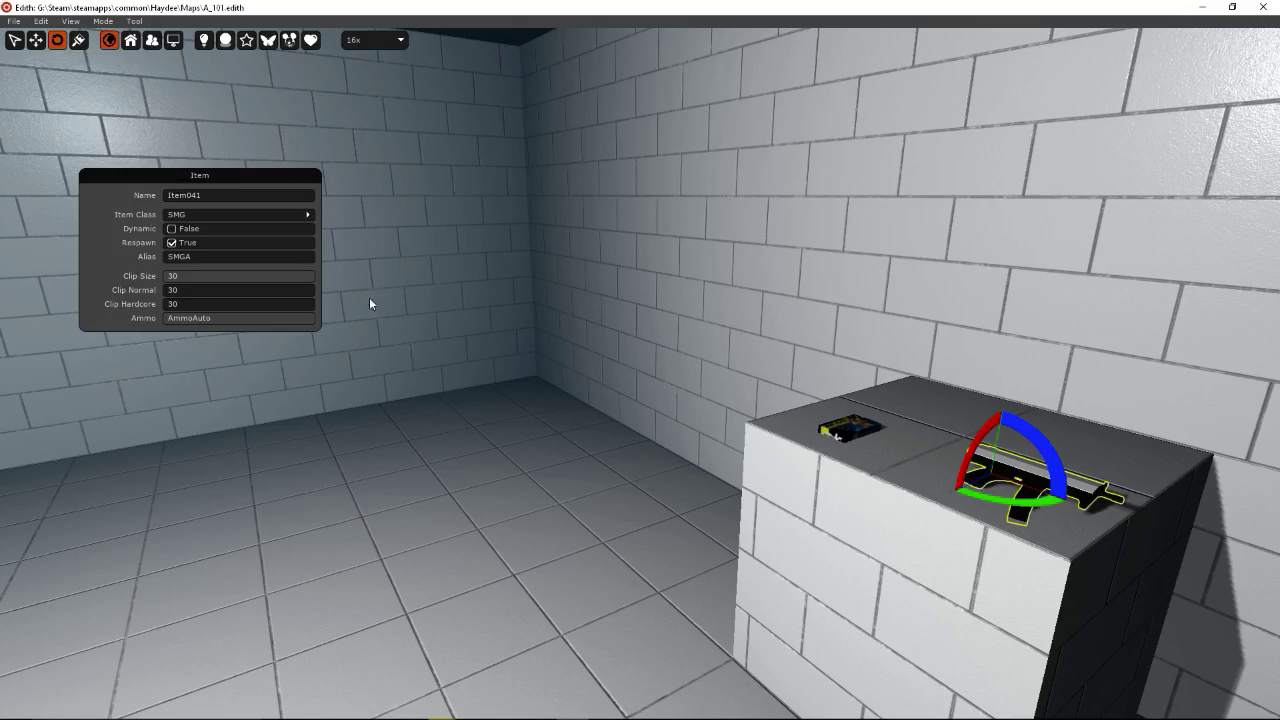
- Examine the room around the wall button, the weapon block, the ceiling trapdoor, and the floor beneath it
key(a)
right_drag(640, 360, 860, 330)
key(w)
key(d)
click(505, 432)
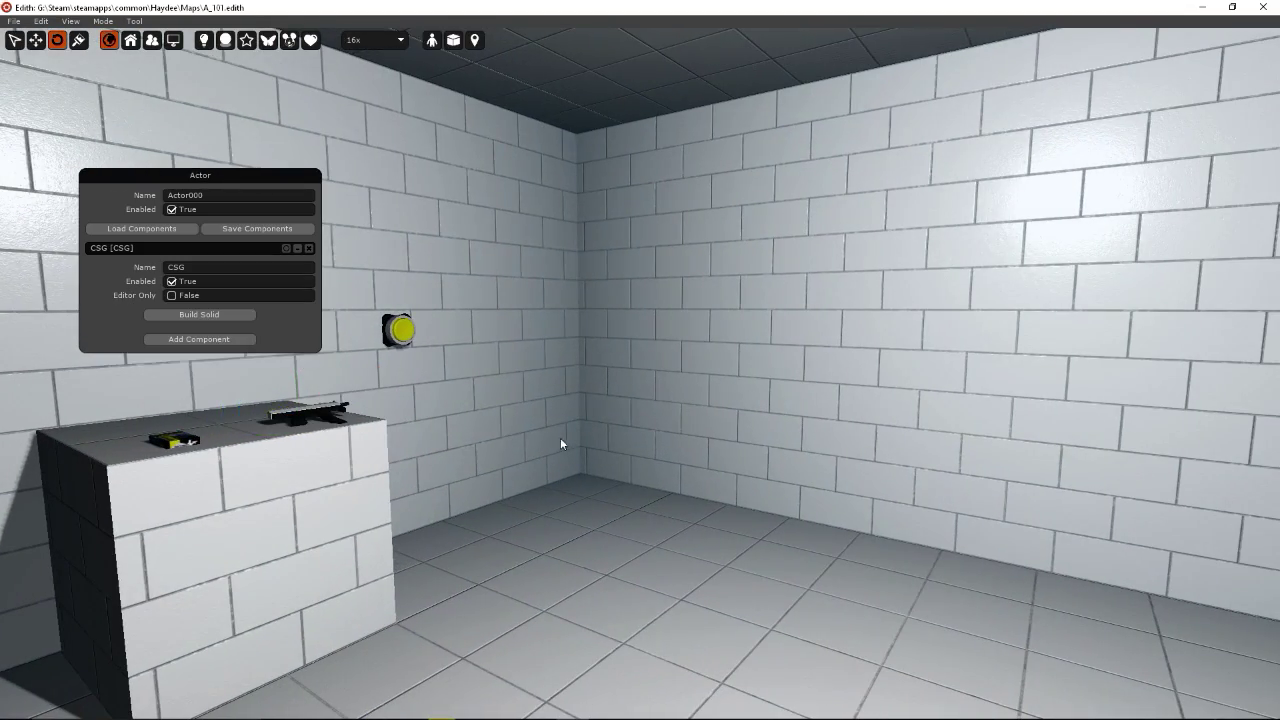
key(d)
right_drag(560, 438, 200, 430)
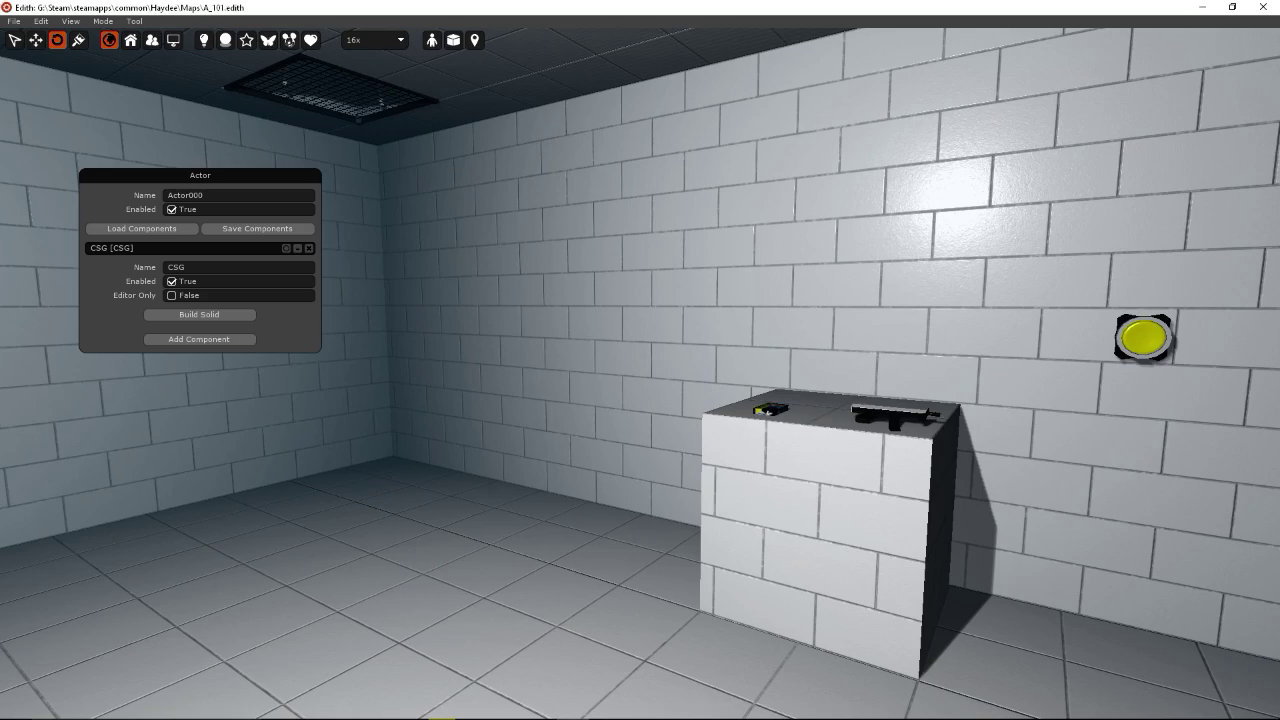
key(d)
right_drag(640, 360, 571, 343)
key(w)
key(s)
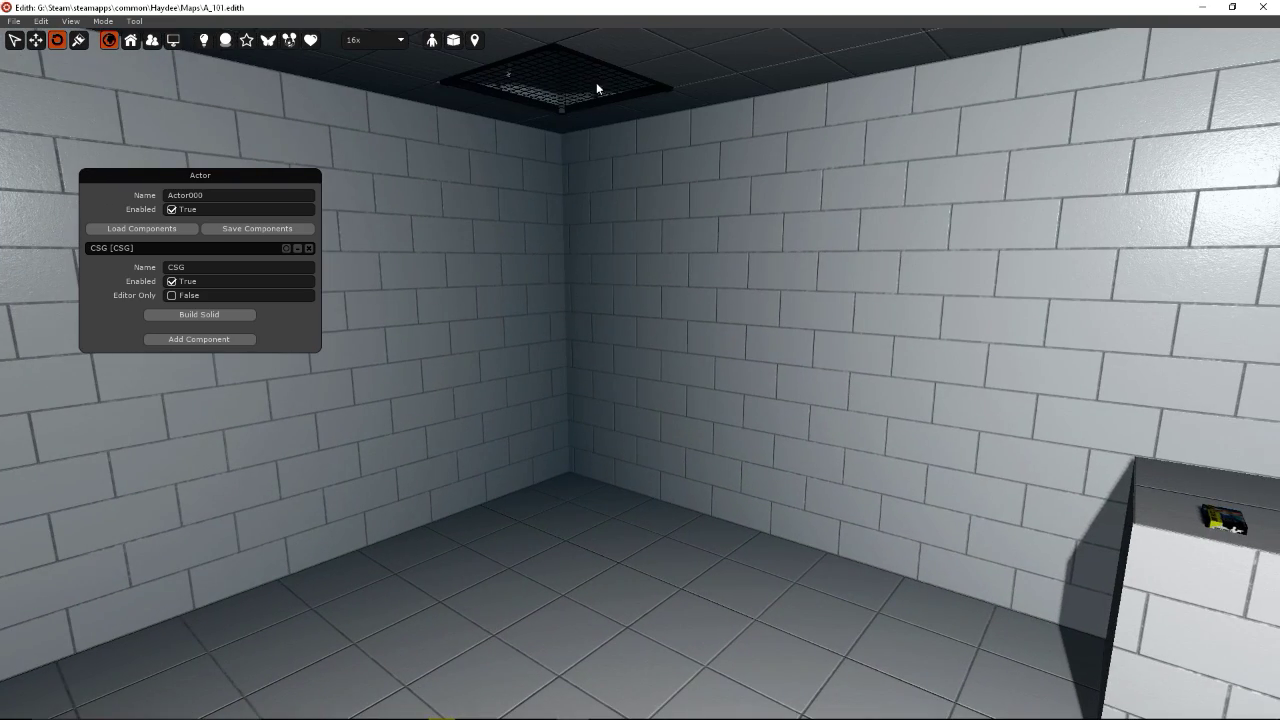
key(s)
right_drag(582, 412, 500, 465)
key(w)
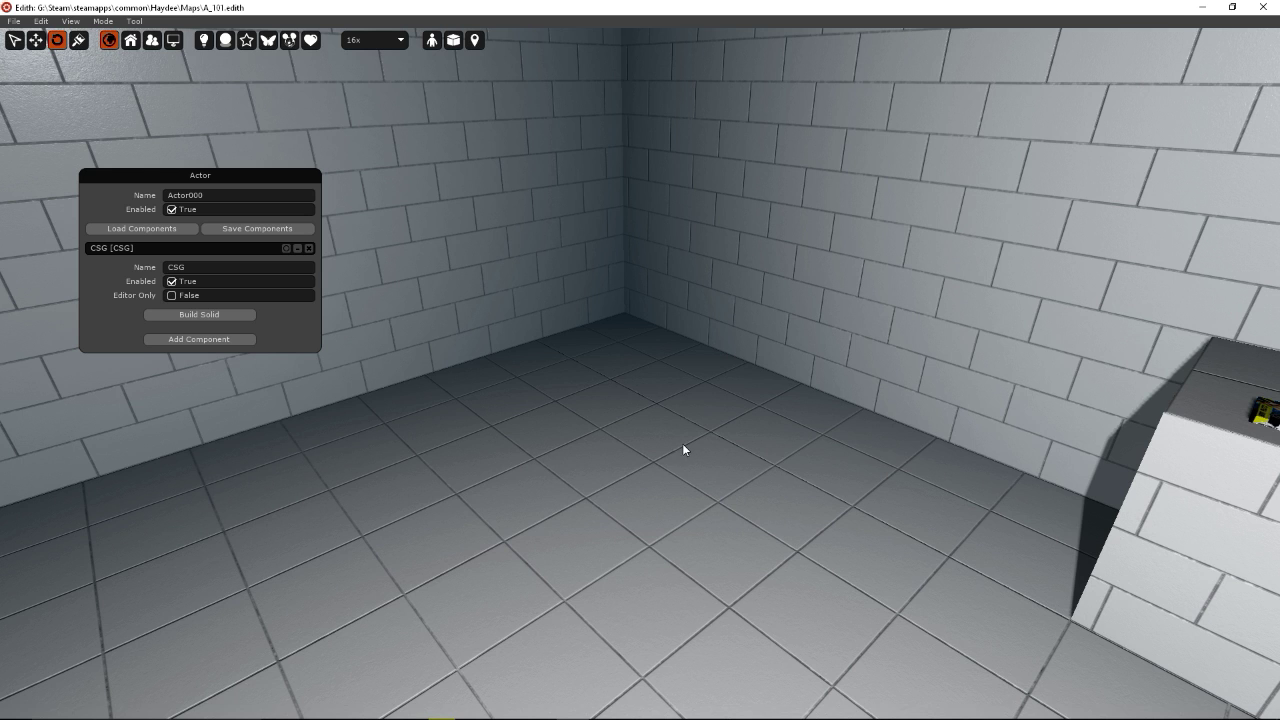
- Spawn a NavMesh on the floor in the room corner near the ceiling trapdoor
mouse_move(683, 446)
right_down()
mouse_move(650, 430)
mouse_move(683, 450)
right_up()
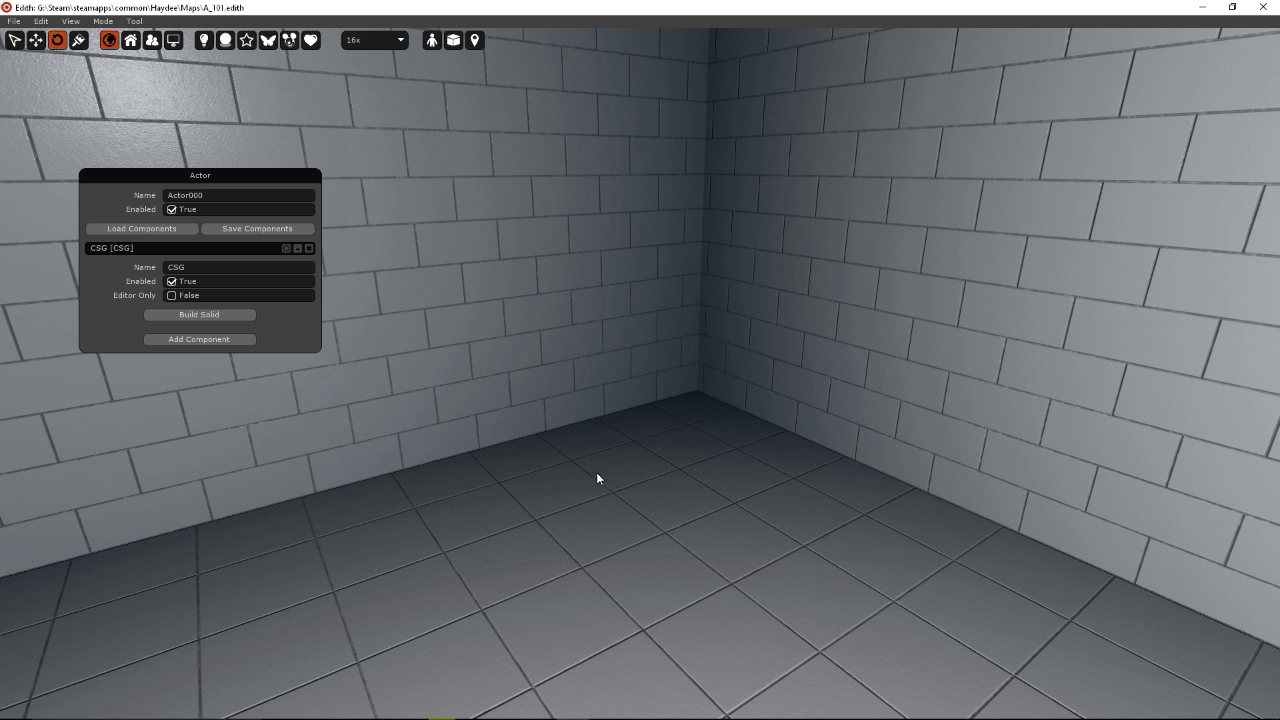
key(s)
mouse_move(683, 450)
right_down()
mouse_move(652, 454)
mouse_move(702, 460)
right_up()
right_click(639, 376)
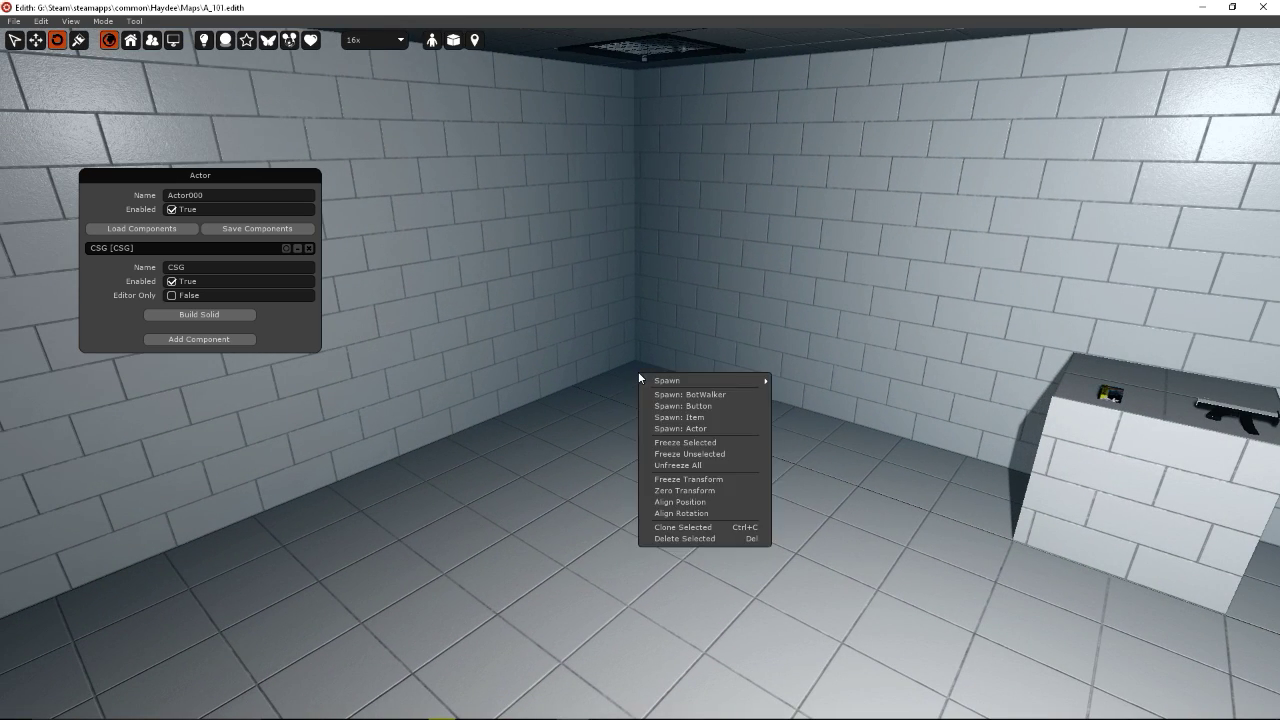
mouse_move(686, 385)
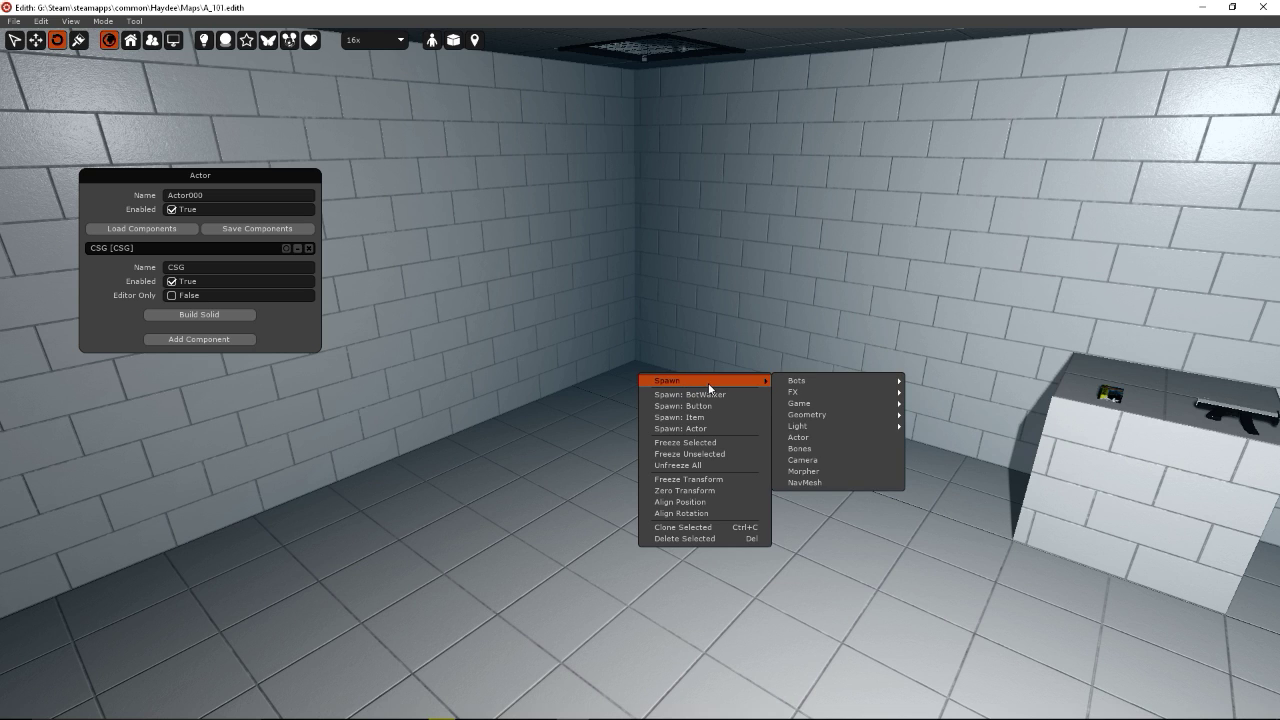
click(818, 483)
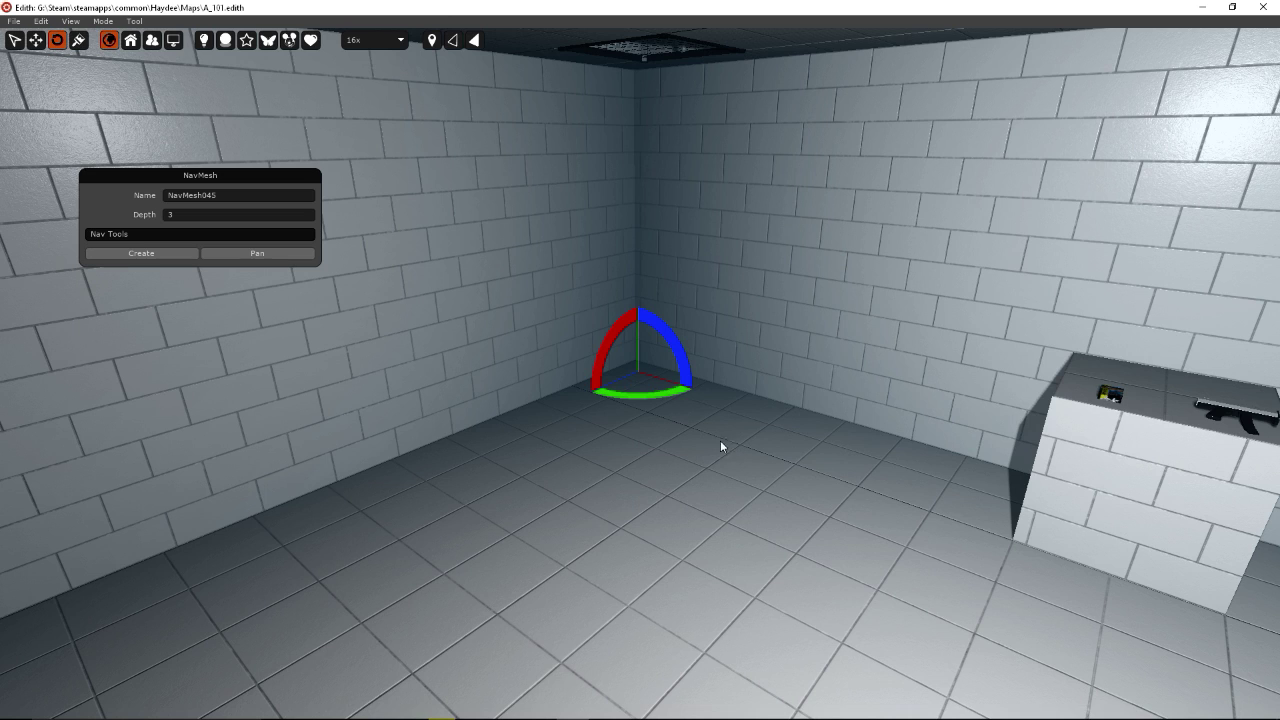
- Raise the NavMesh marker above the floor corner and turn on the display of helper icons
key(w)
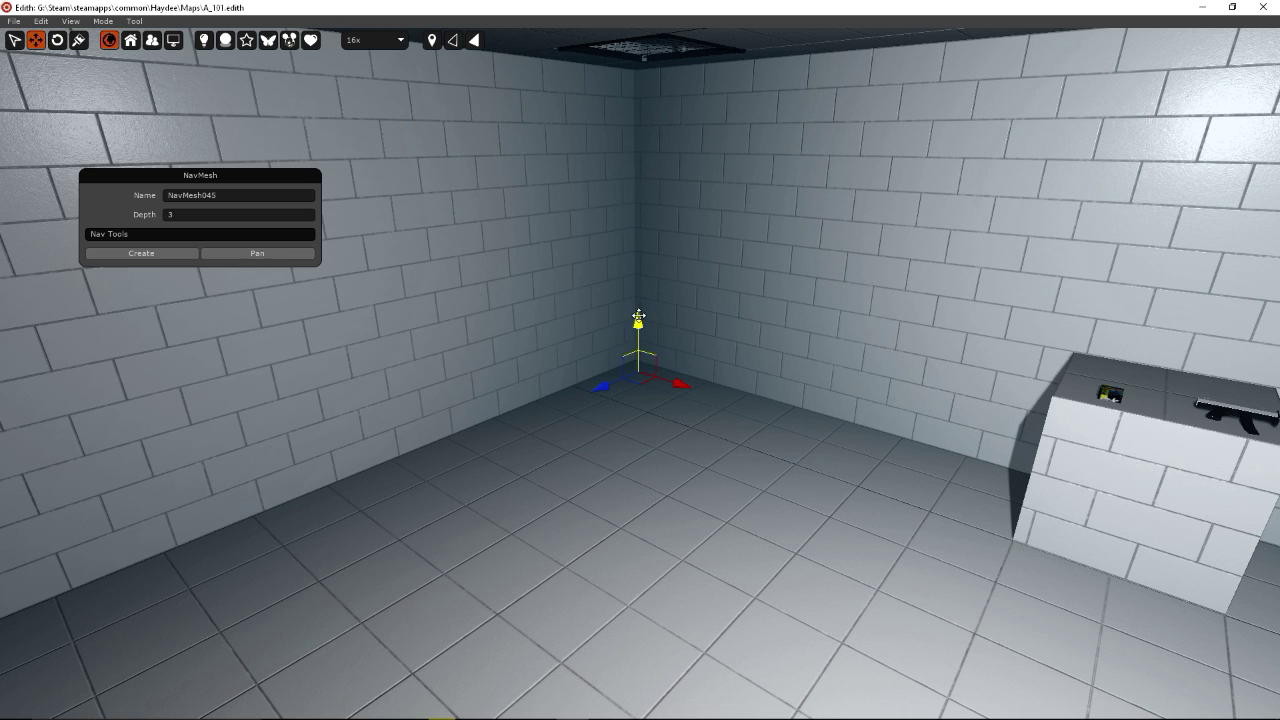
drag(640, 314, 639, 294)
key(h)
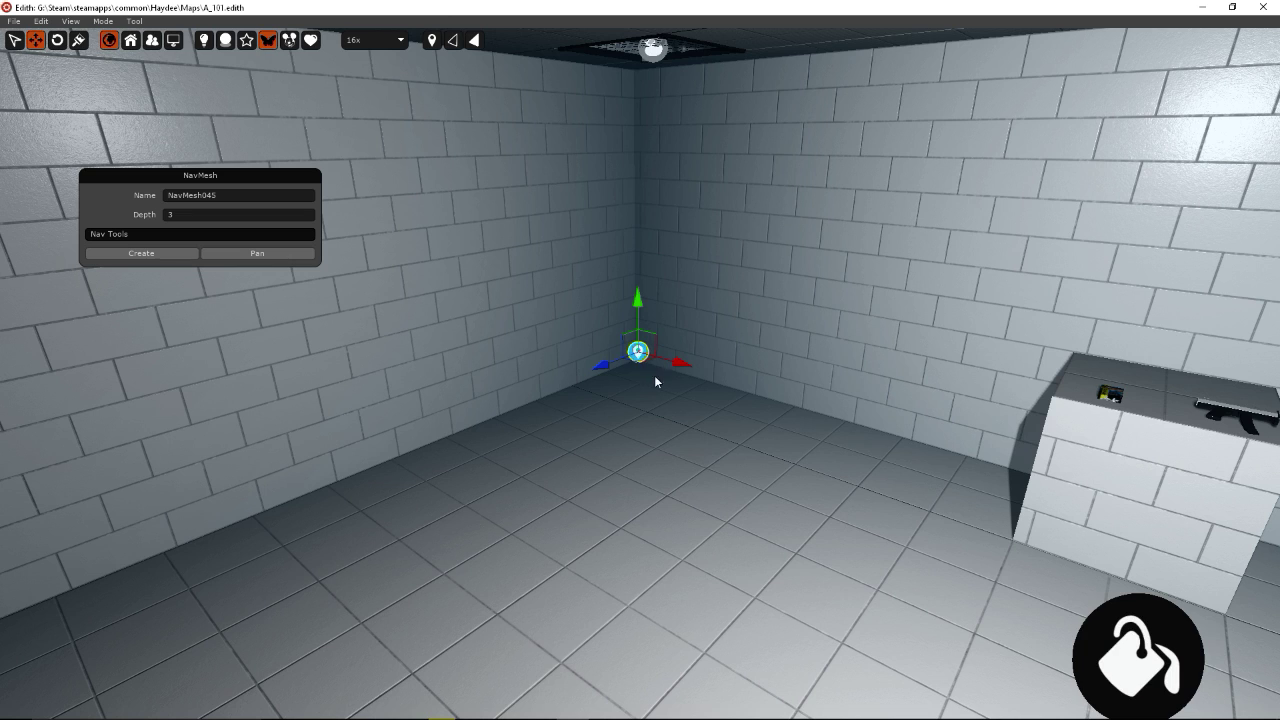
drag(638, 310, 638, 265)
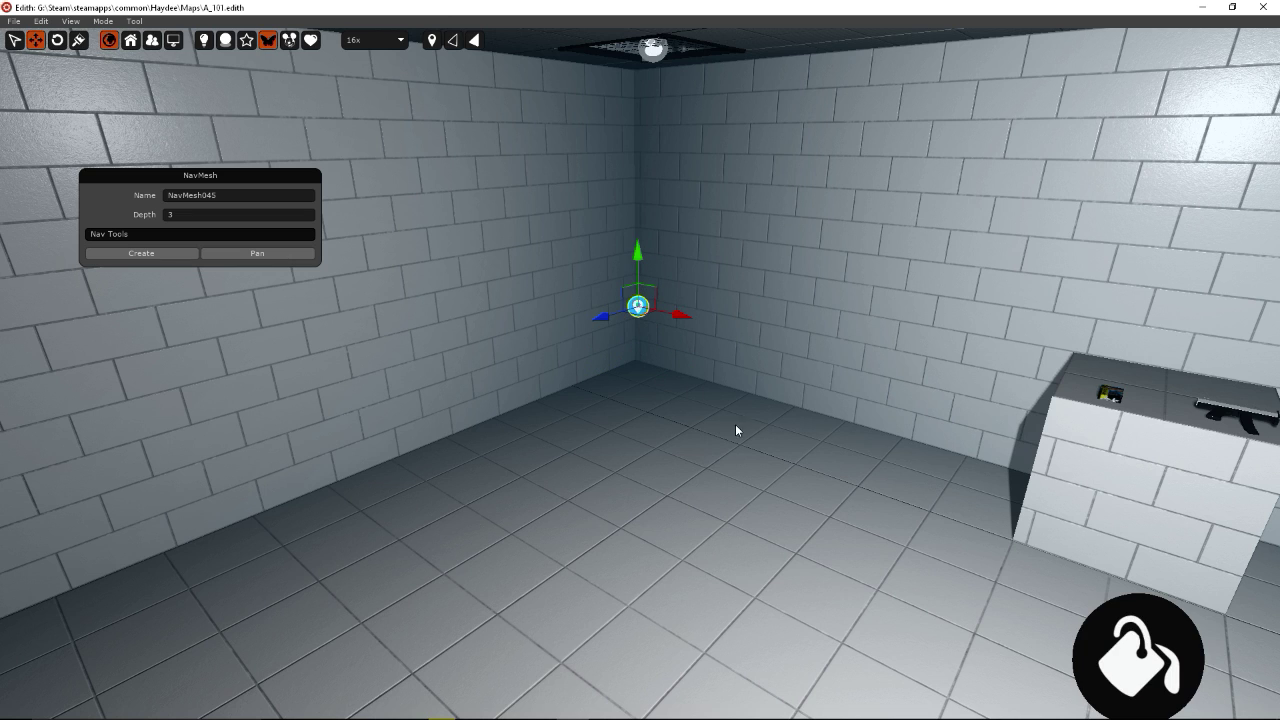
- Switch the NavMesh to vertex editing and create its first vertex in the floor corner beneath its marker
middle_drag(735, 424, 660, 420)
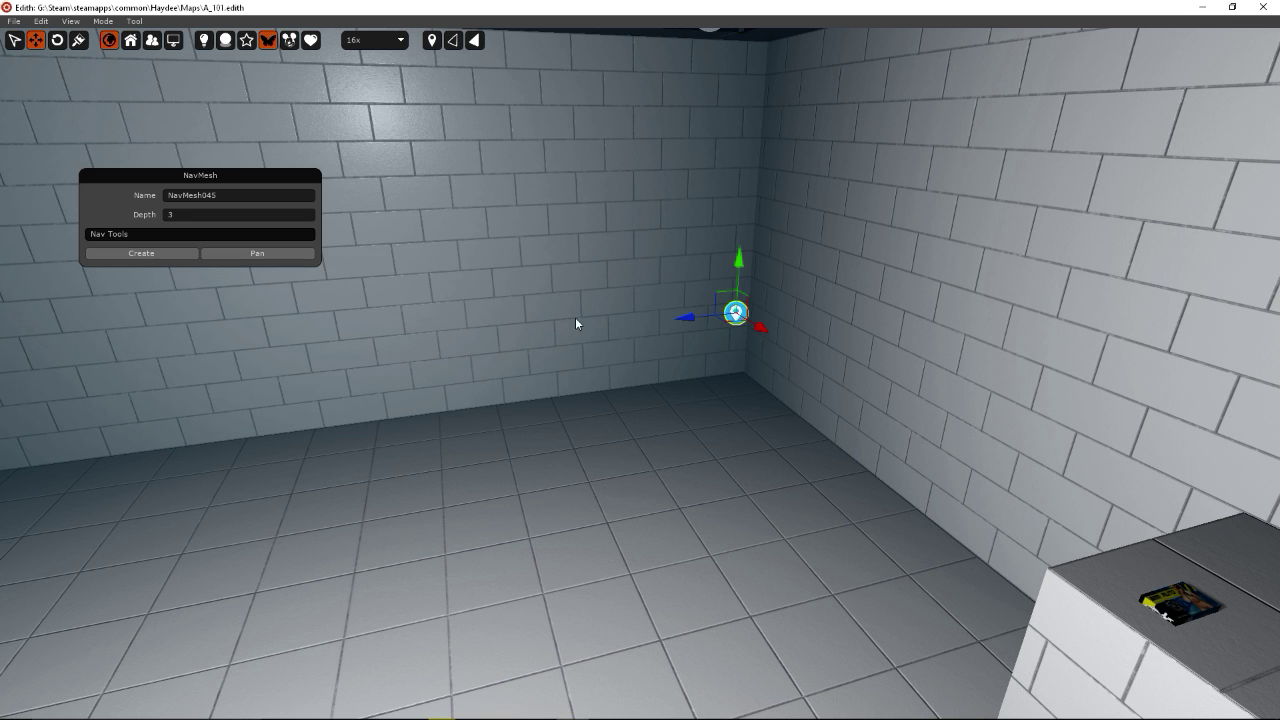
click(432, 40)
right_drag(530, 289, 784, 341)
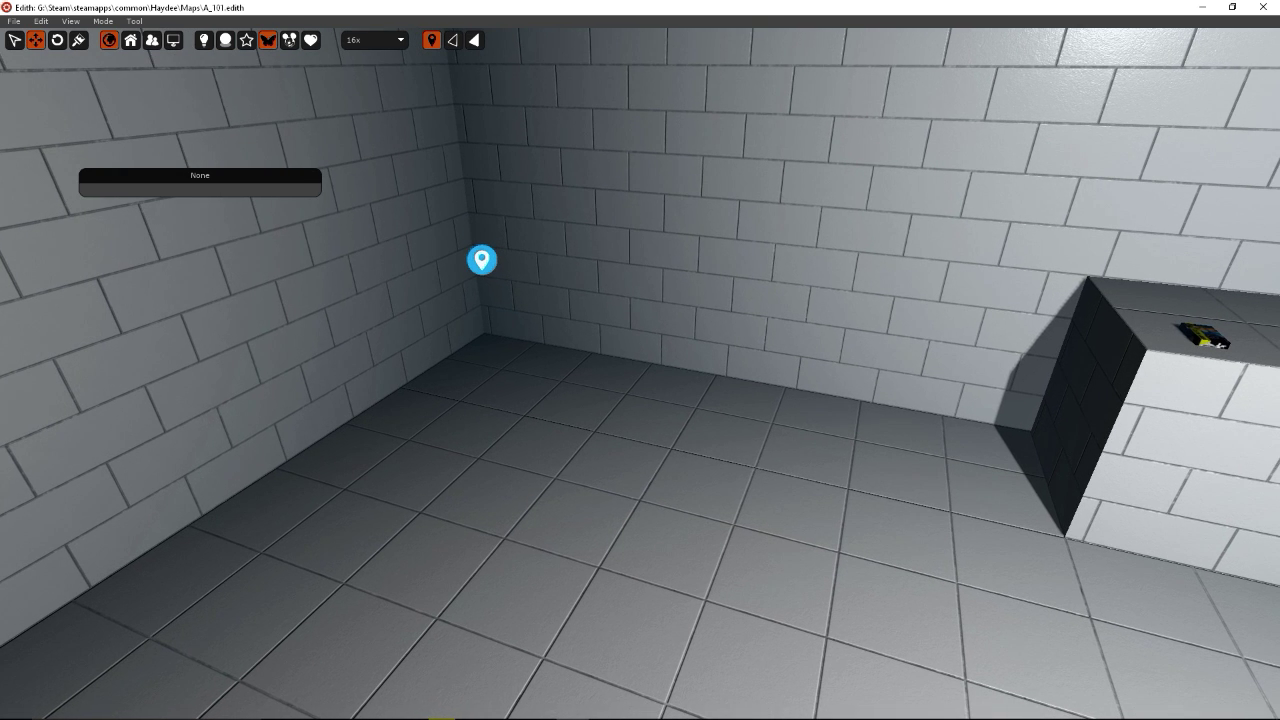
right_drag(640, 293, 644, 293)
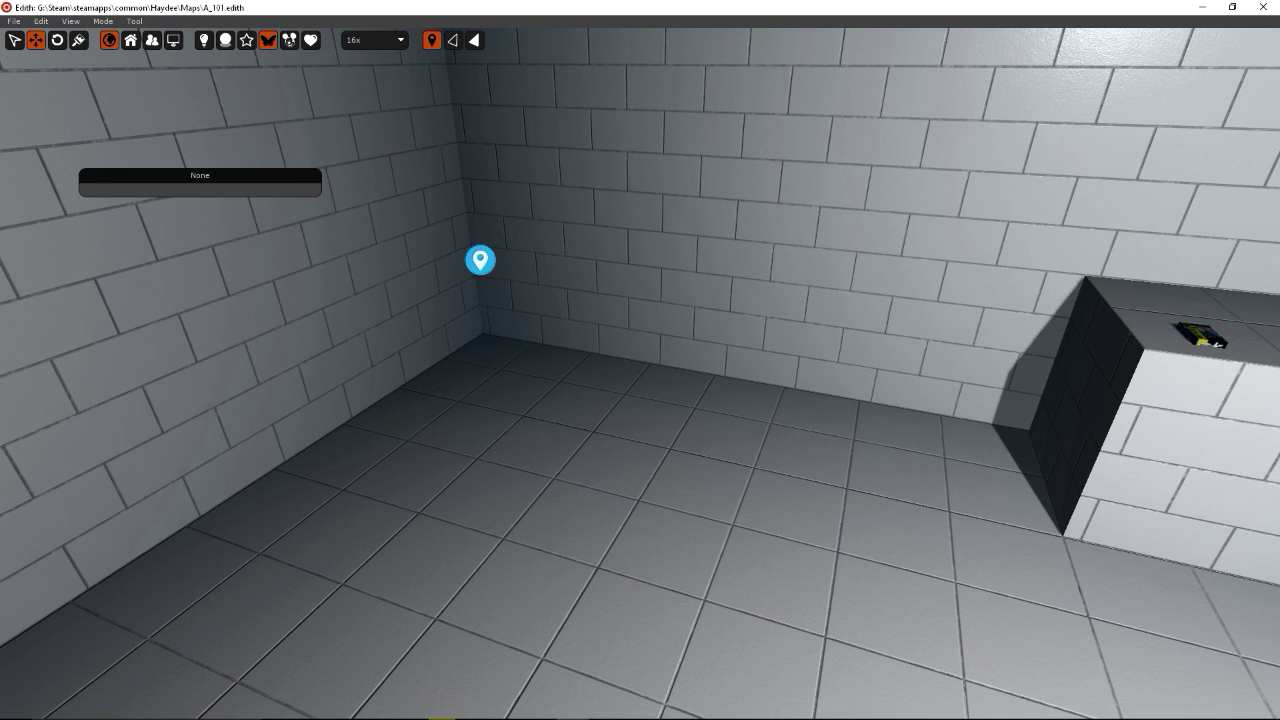
right_click(490, 354)
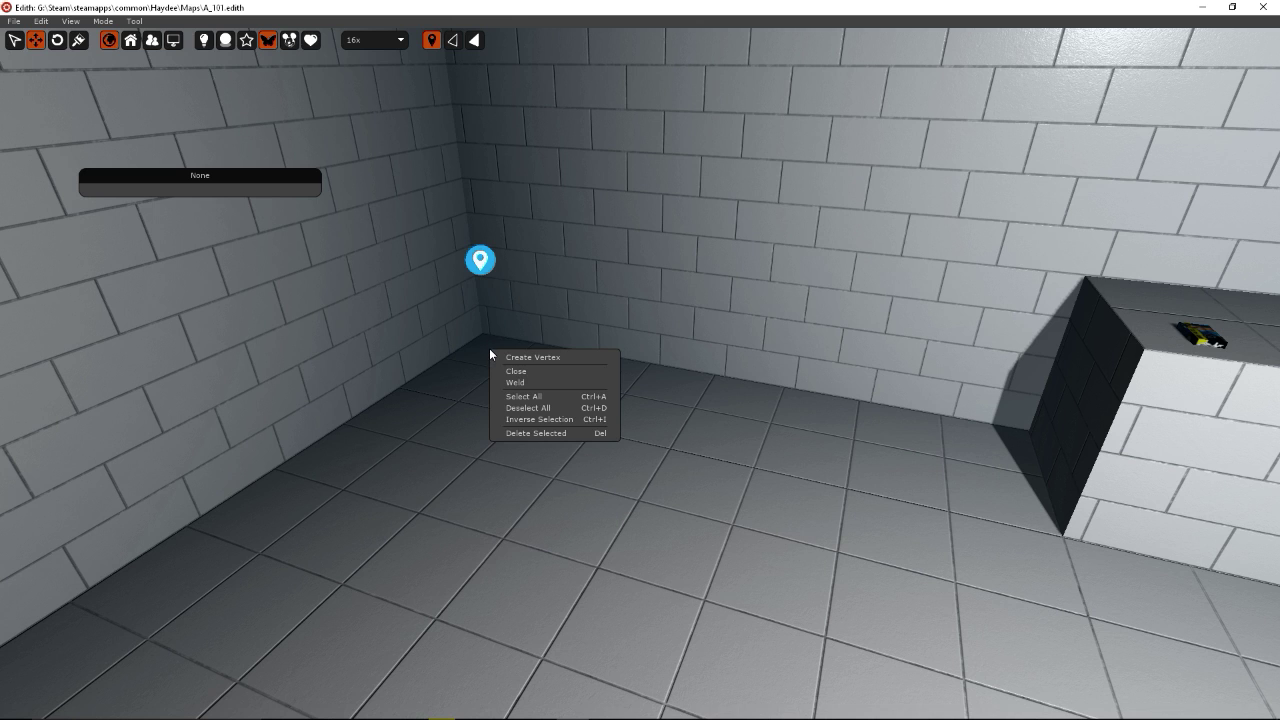
click(894, 520)
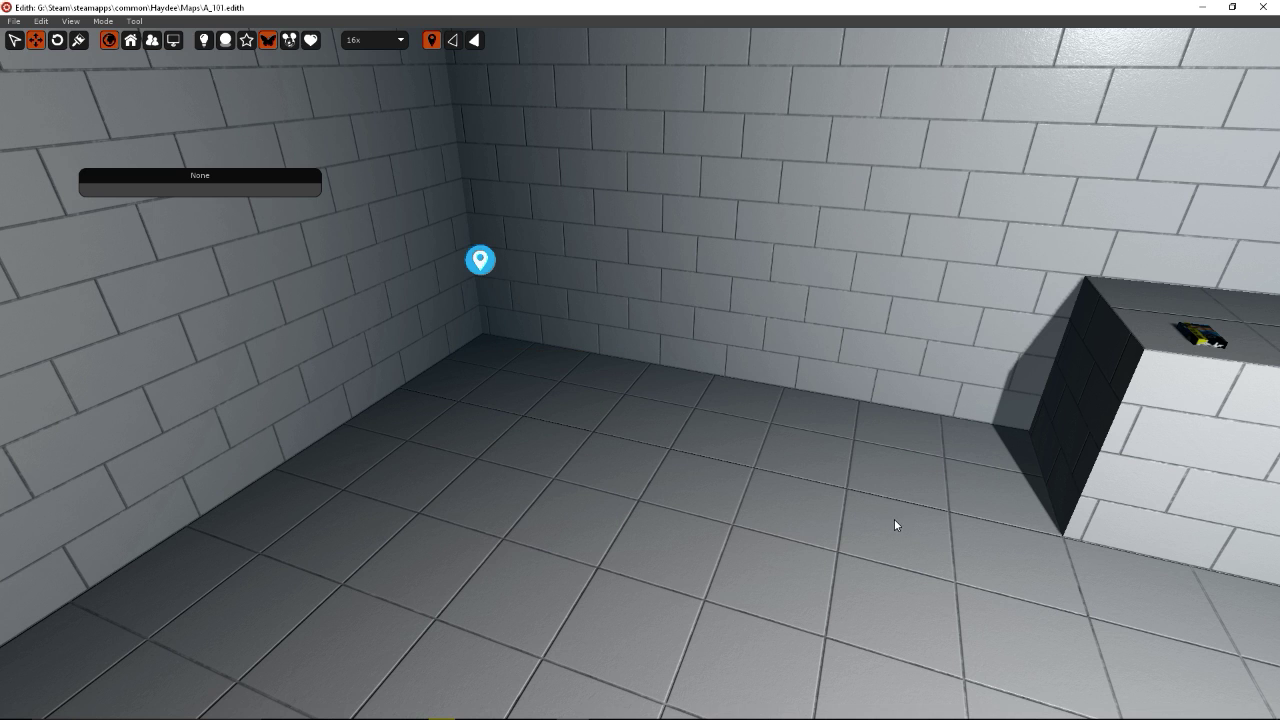
right_click(488, 348)
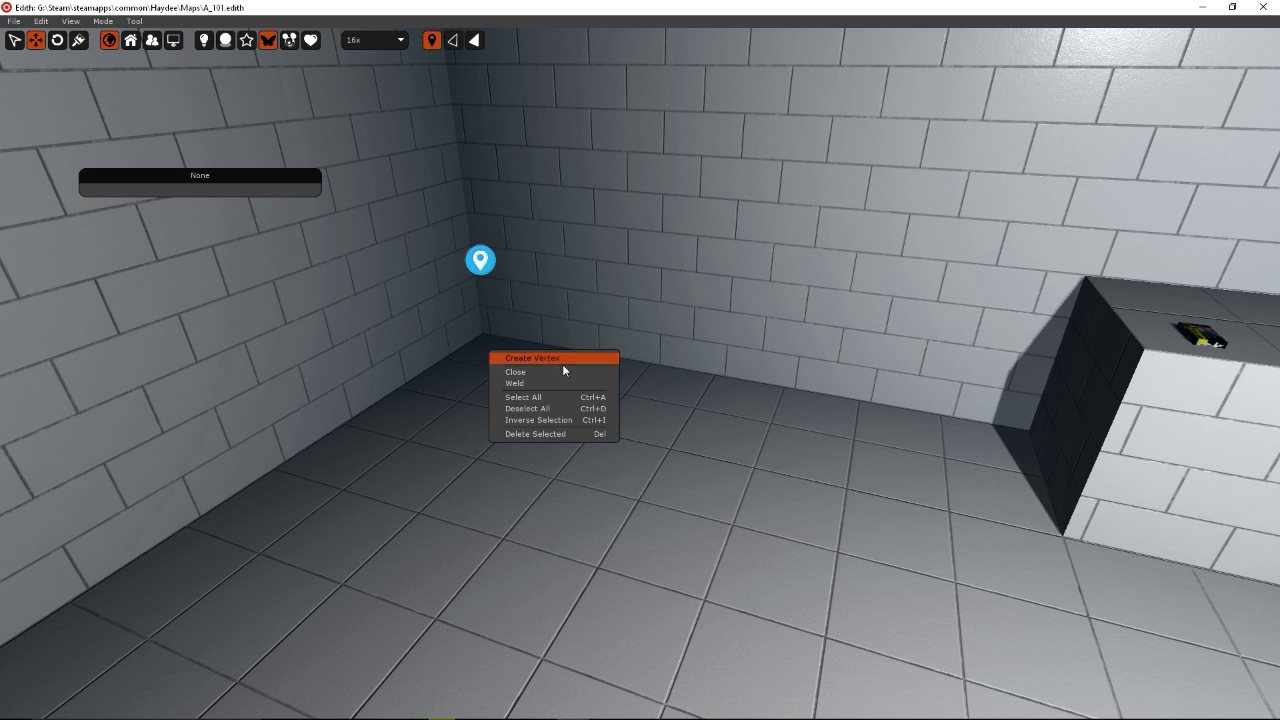
click(560, 356)
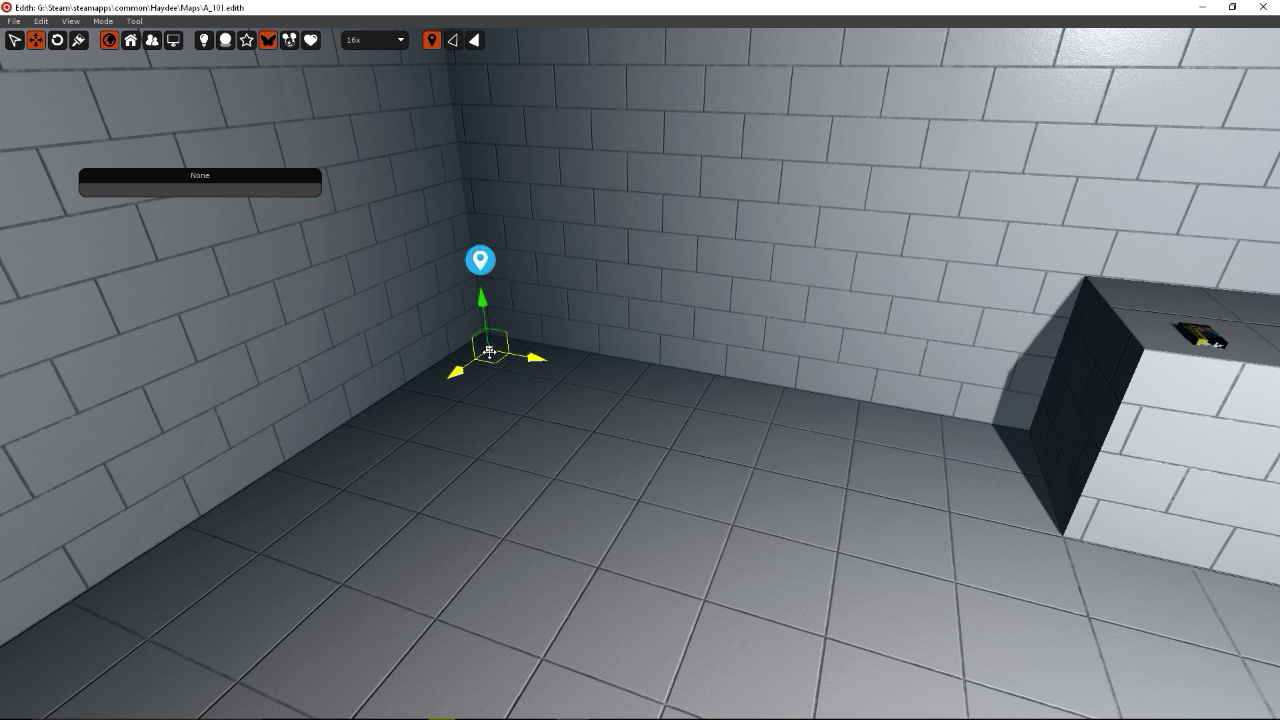
- Create a vertex beside the weapon block and another in the opposite floor corner to form the first NavMesh triangle
right_click(1012, 452)
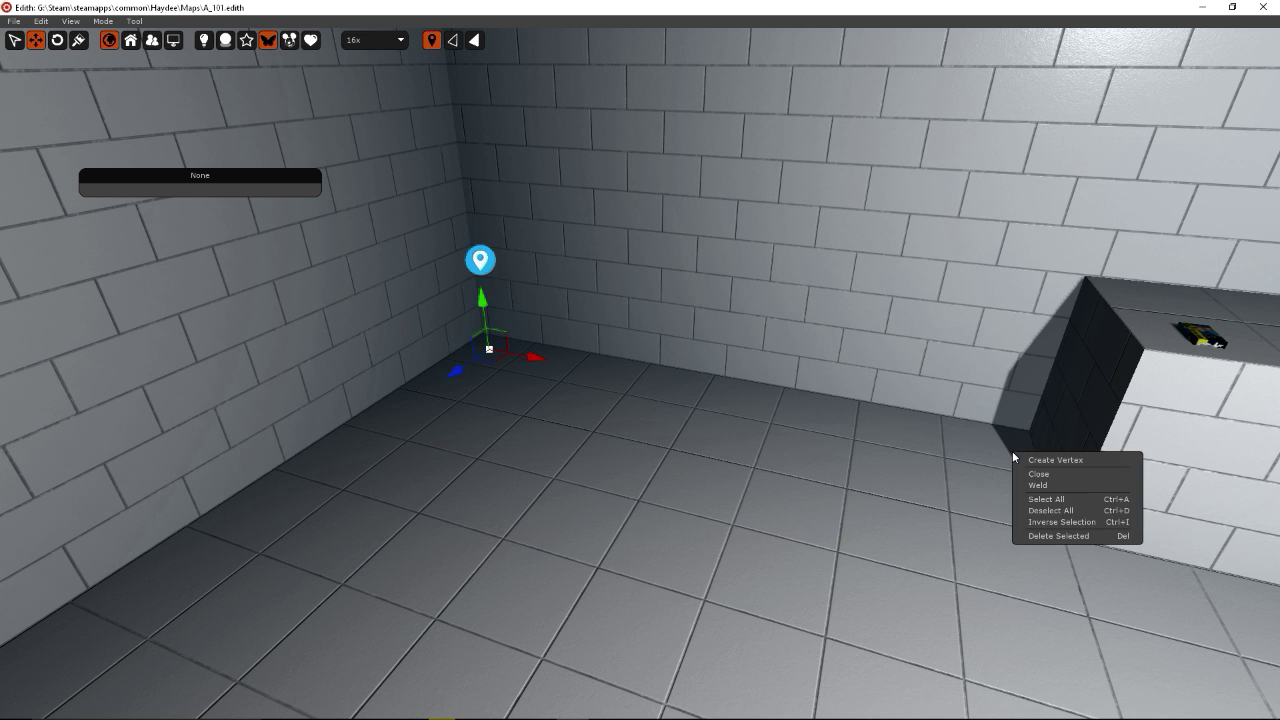
click(1060, 463)
right_drag(1060, 463, 619, 535)
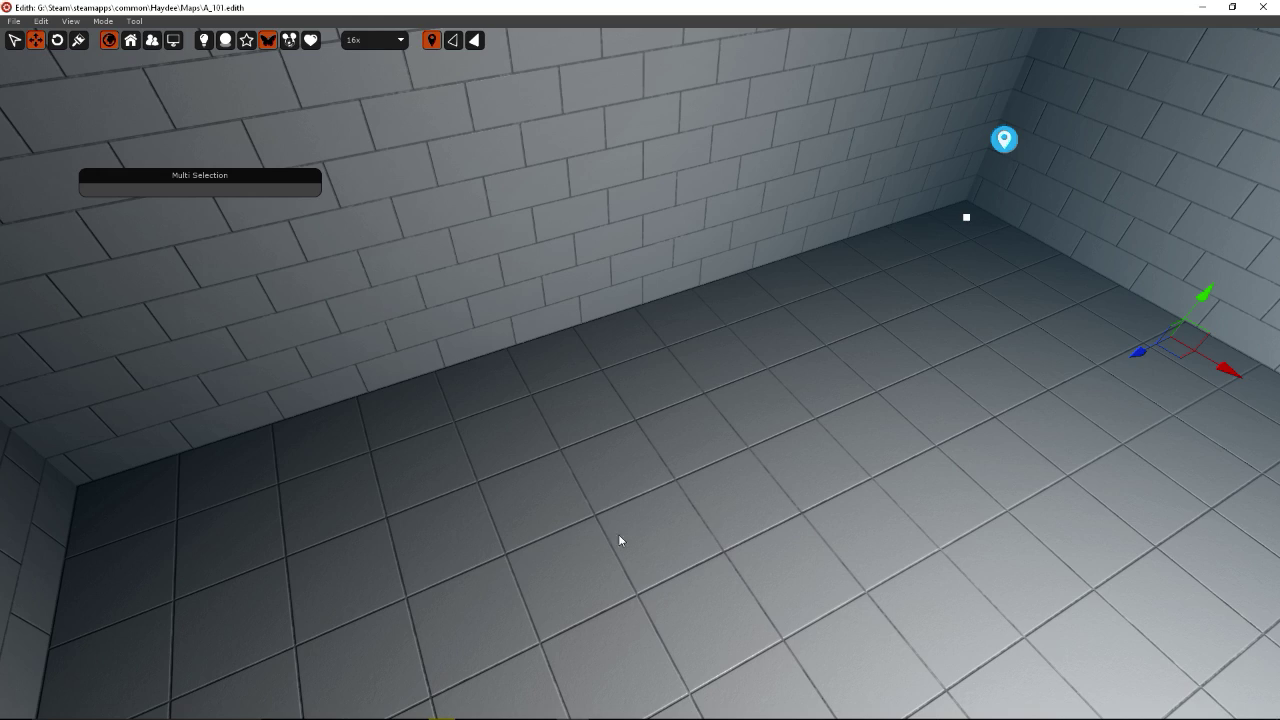
right_click(102, 497)
click(150, 505)
right_drag(466, 543, 657, 581)
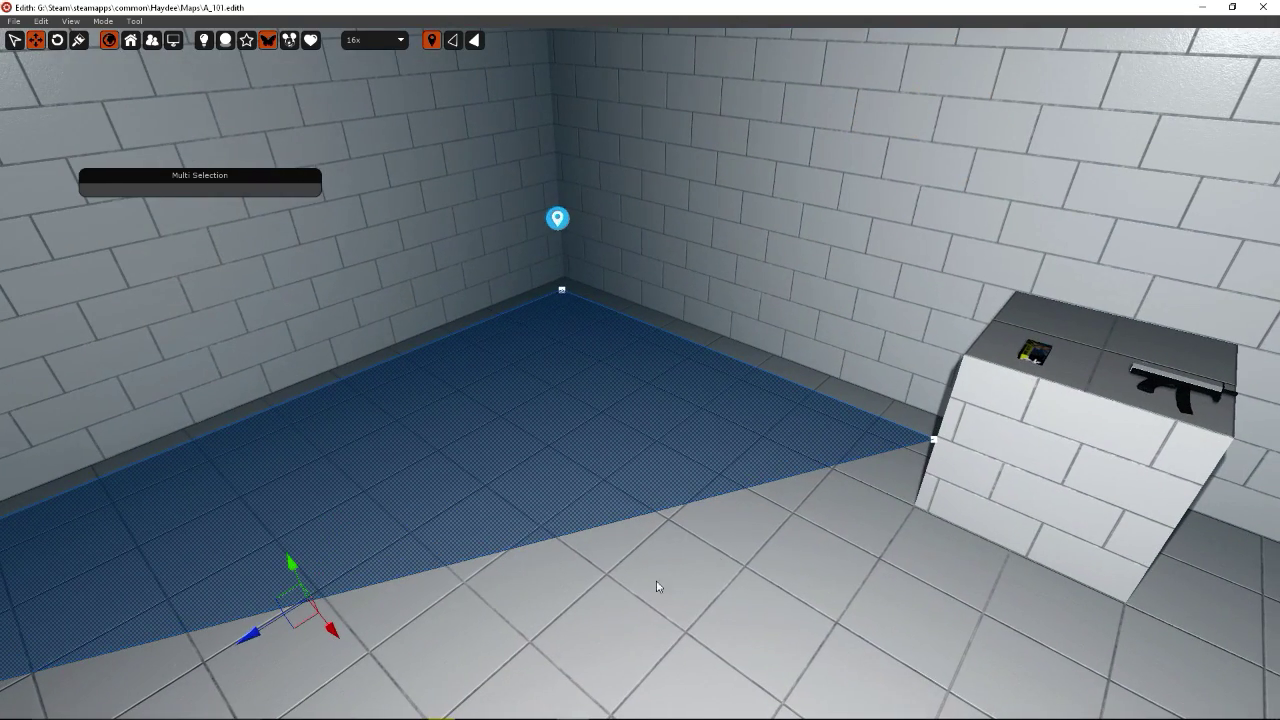
- Move the vertex beside the weapon block along its side to the block's near bottom corner
click(934, 440)
right_drag(929, 570, 1085, 514)
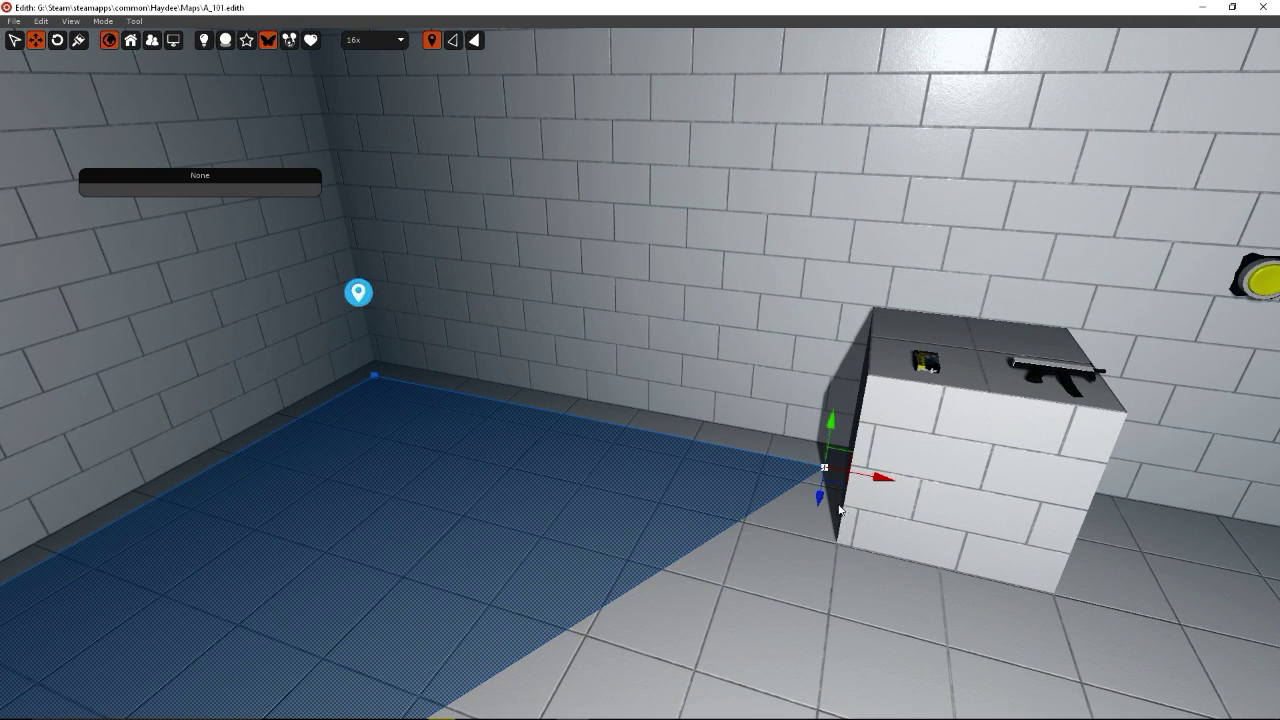
drag(818, 497, 806, 571)
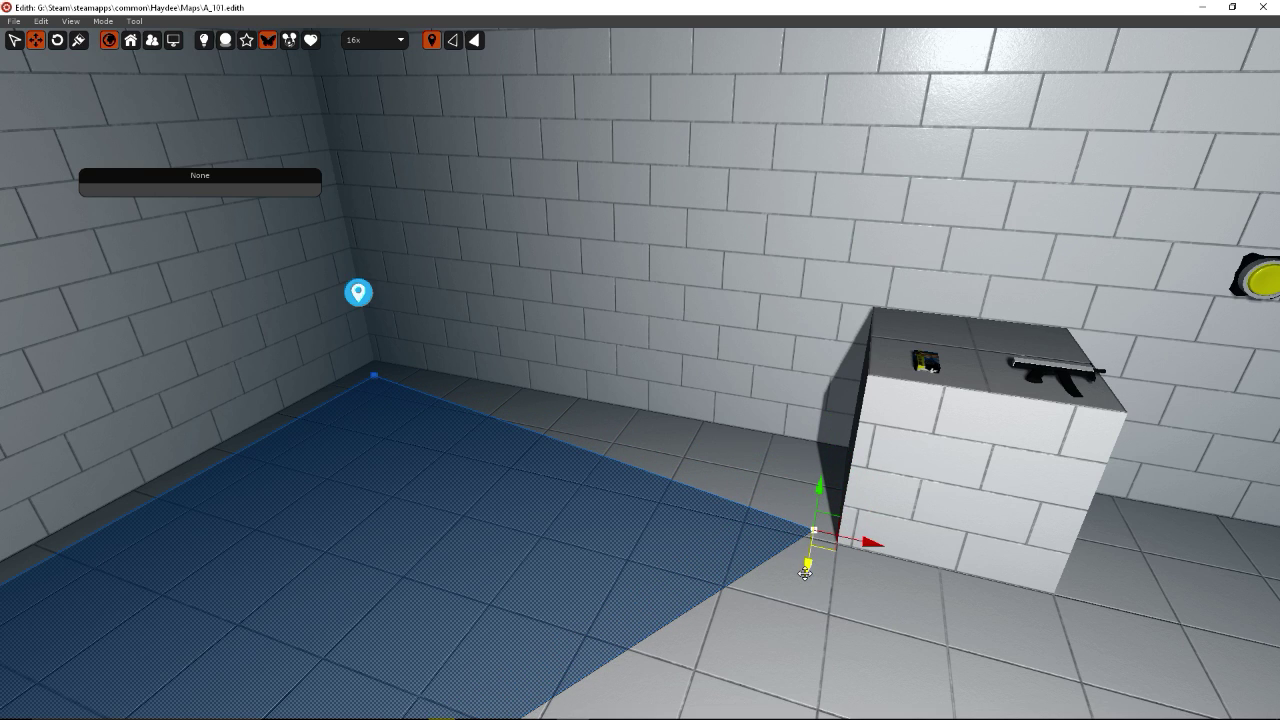
- Extend the NavMesh from the block and far-corner vertices with a new vertex along the door-side wall, and shift it toward the standing character
middle_drag(864, 571, 978, 550)
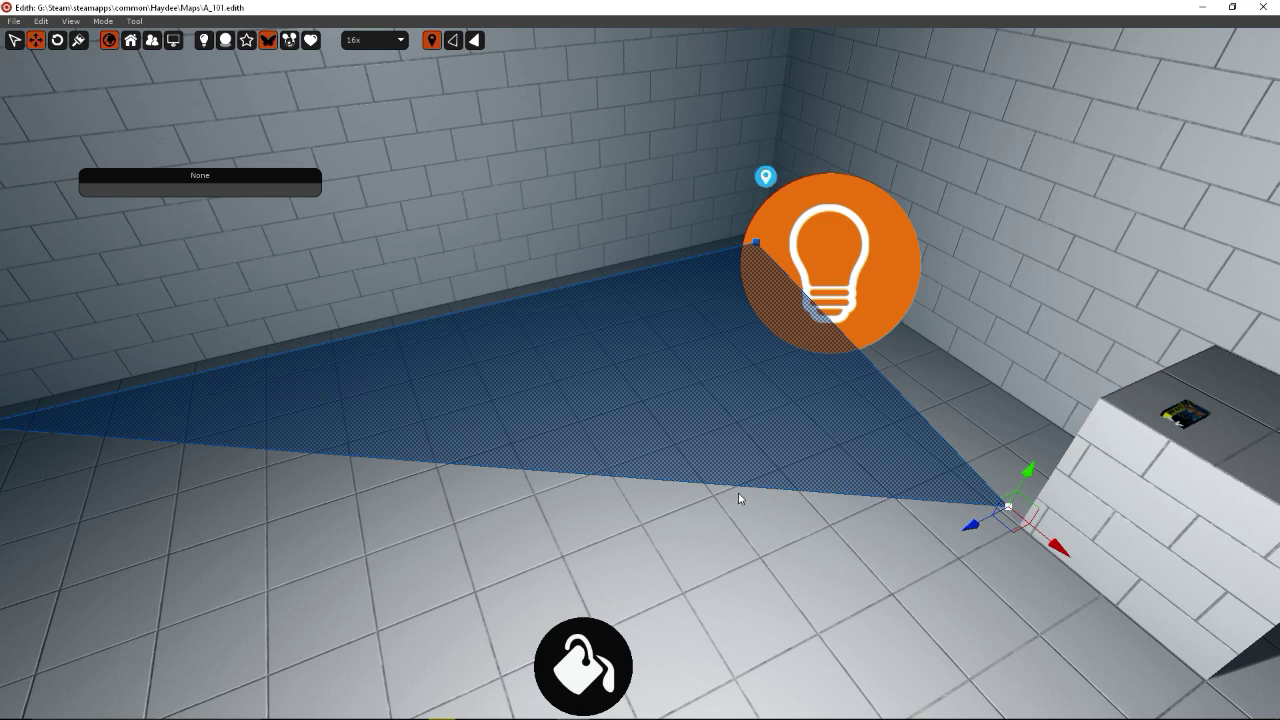
middle_drag(497, 494, 540, 474)
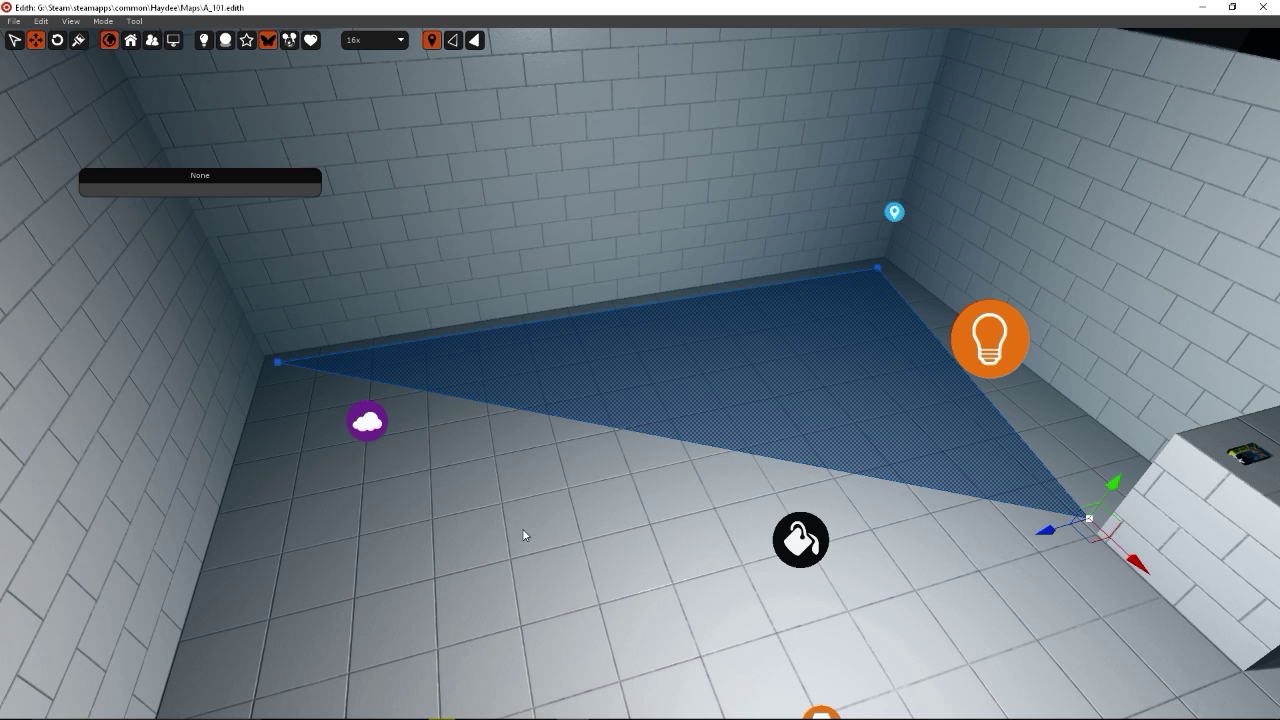
shift+click(279, 364)
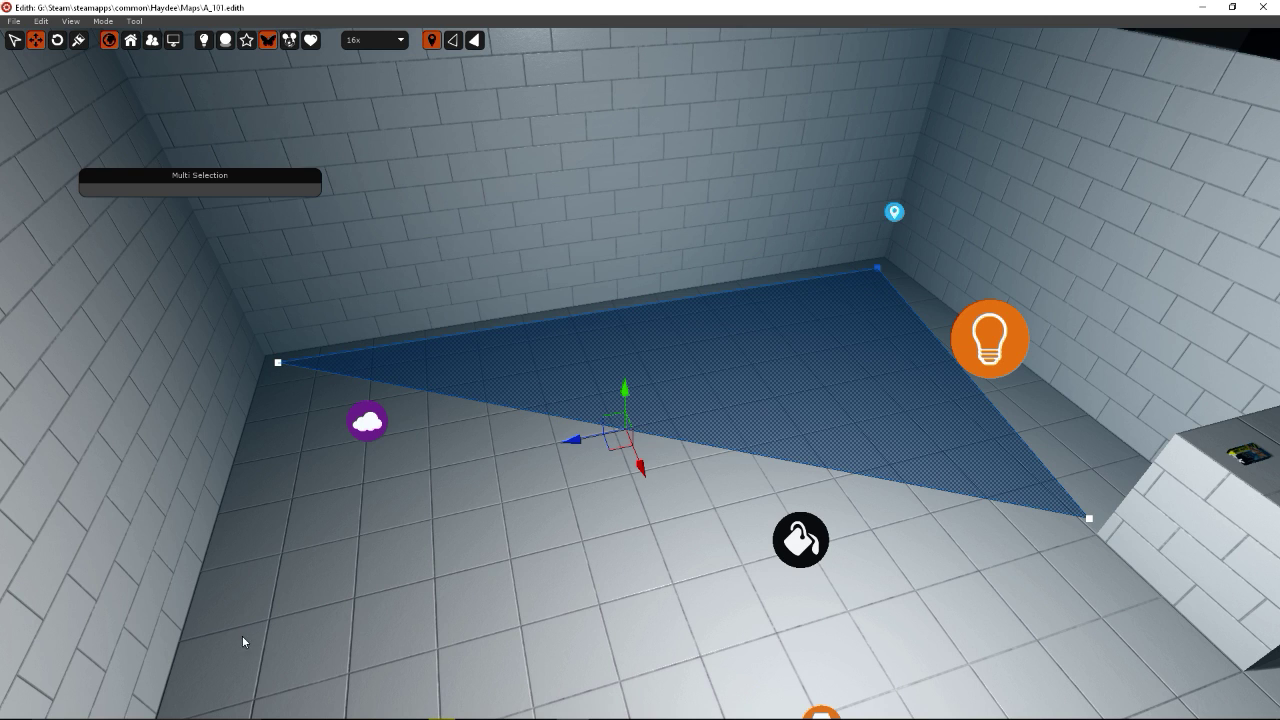
right_click(202, 679)
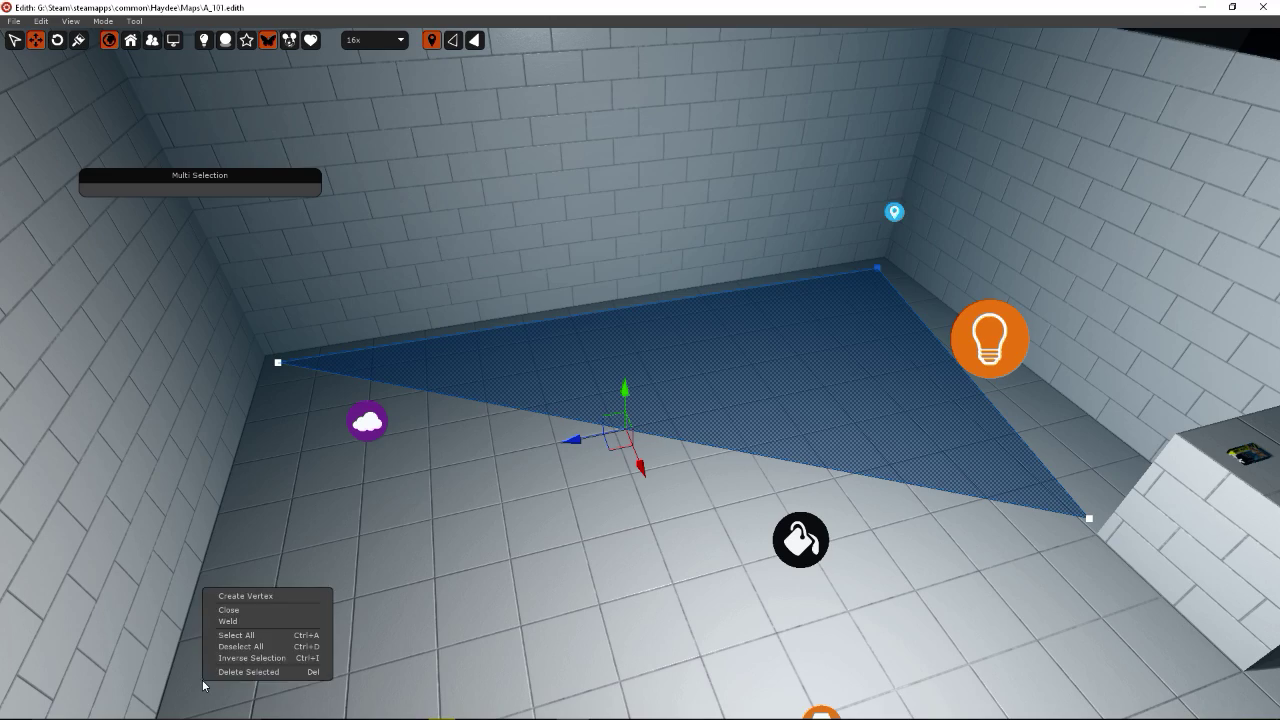
click(263, 605)
right_drag(397, 597, 371, 462)
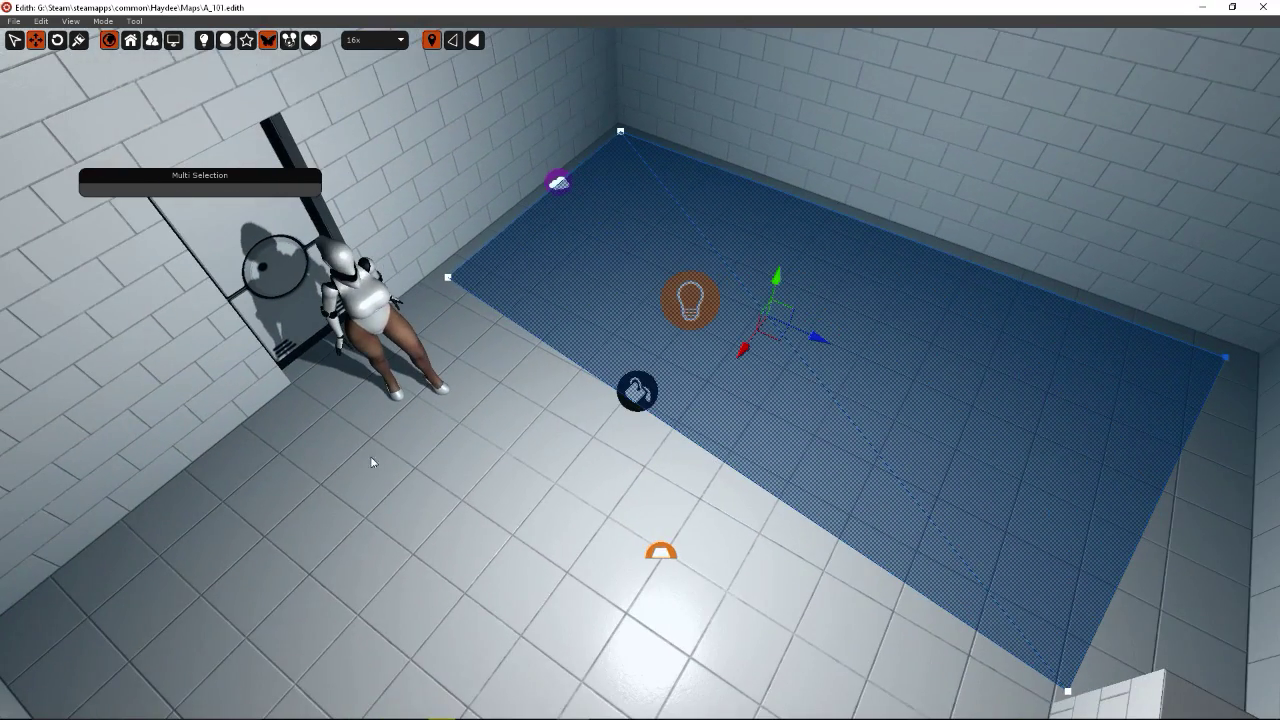
click(446, 280)
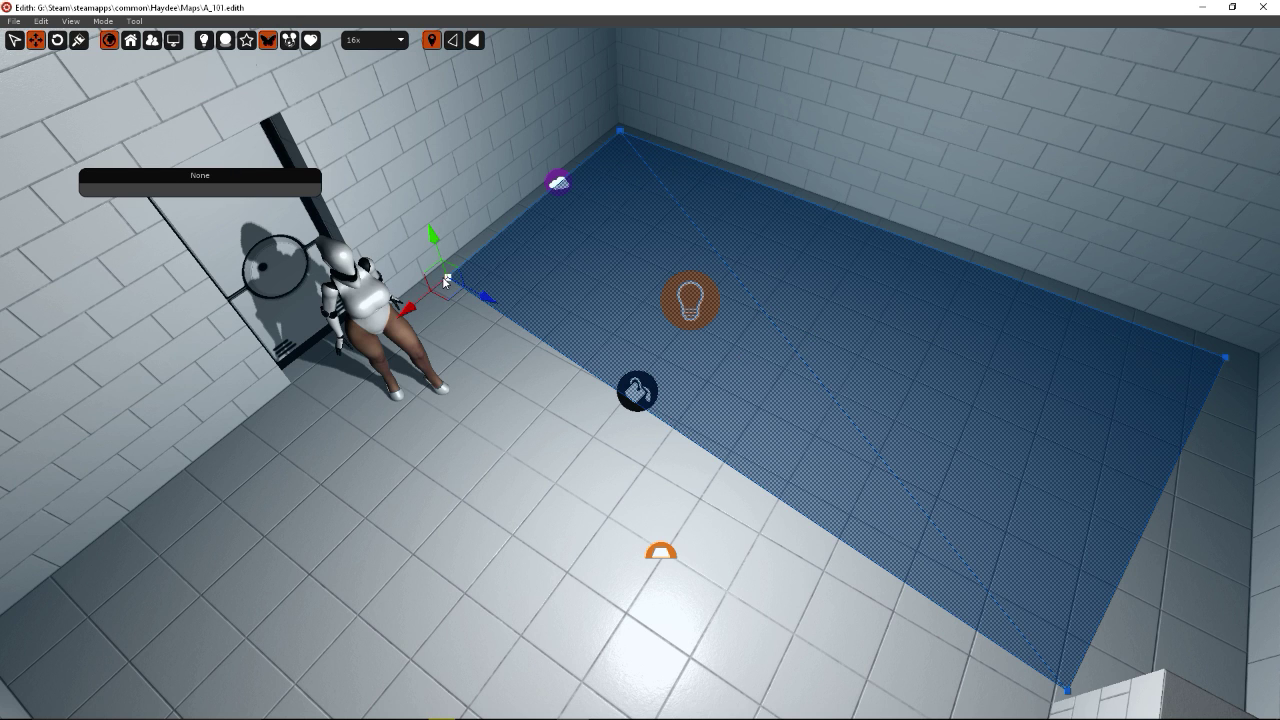
drag(404, 312, 362, 348)
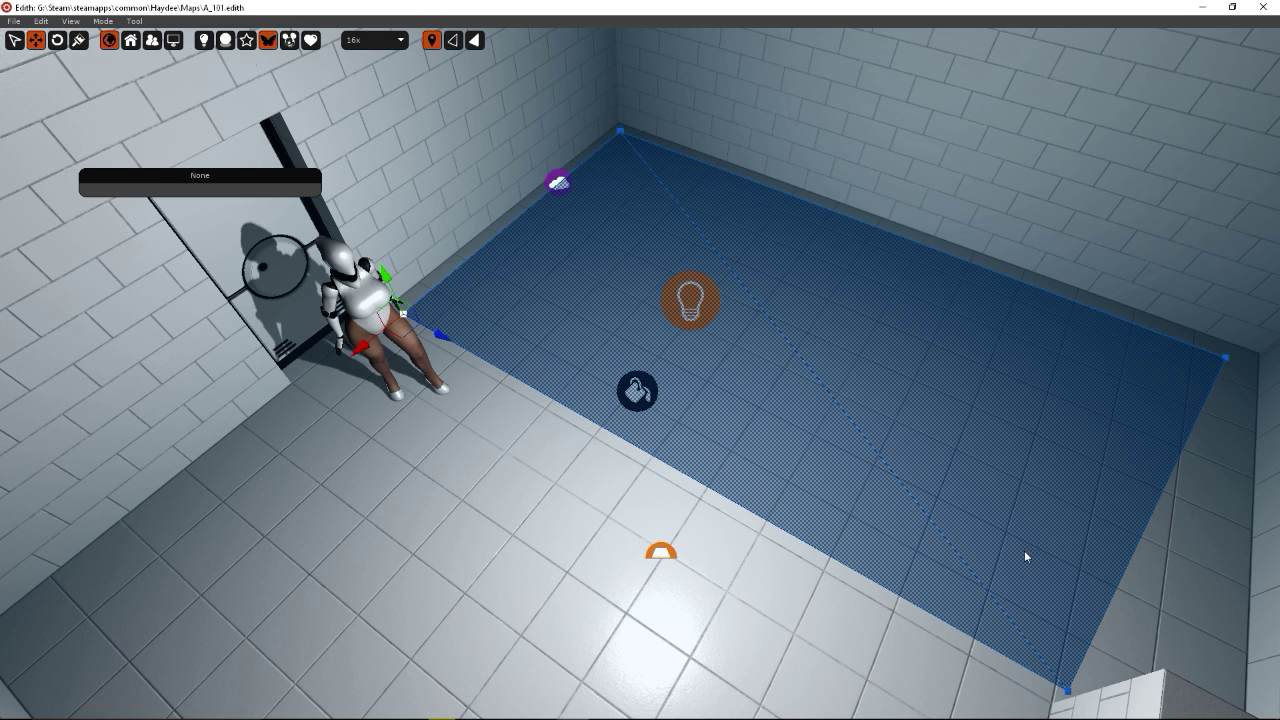
- Extend the NavMesh from the block and character-side vertices with a new vertex at the wall corner beside the door
right_drag(1012, 640, 1140, 640)
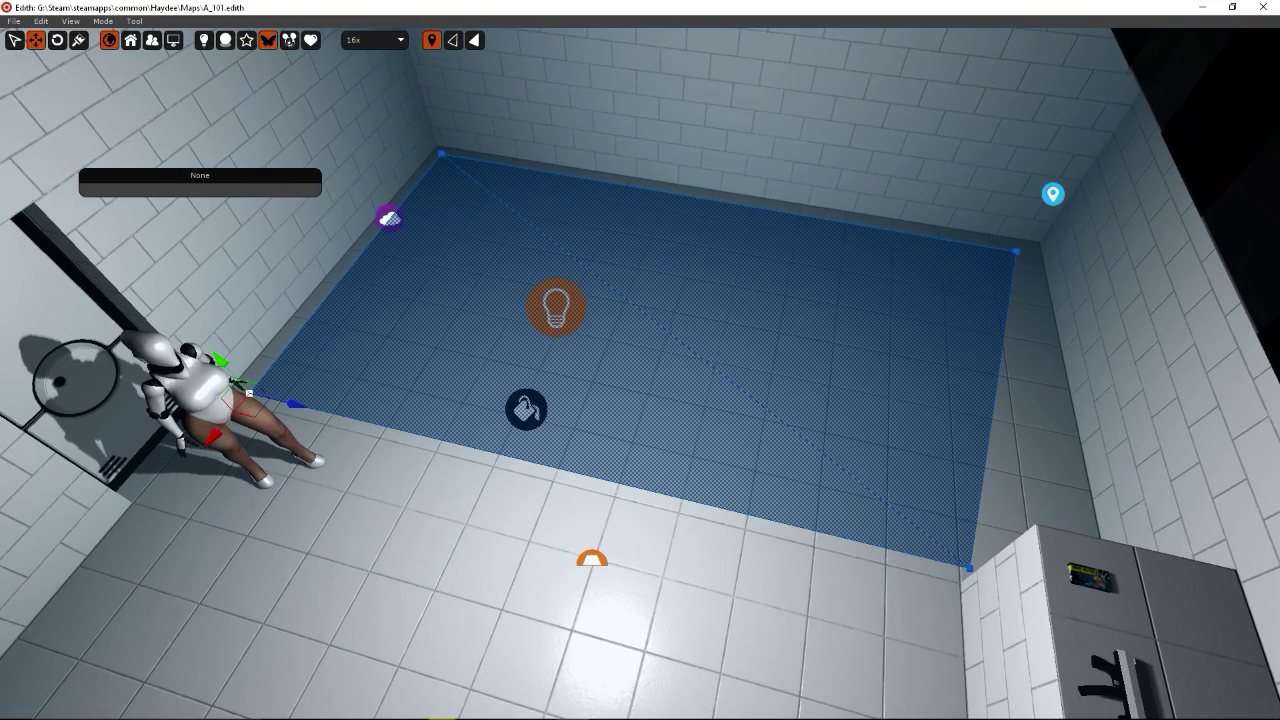
shift+click(970, 569)
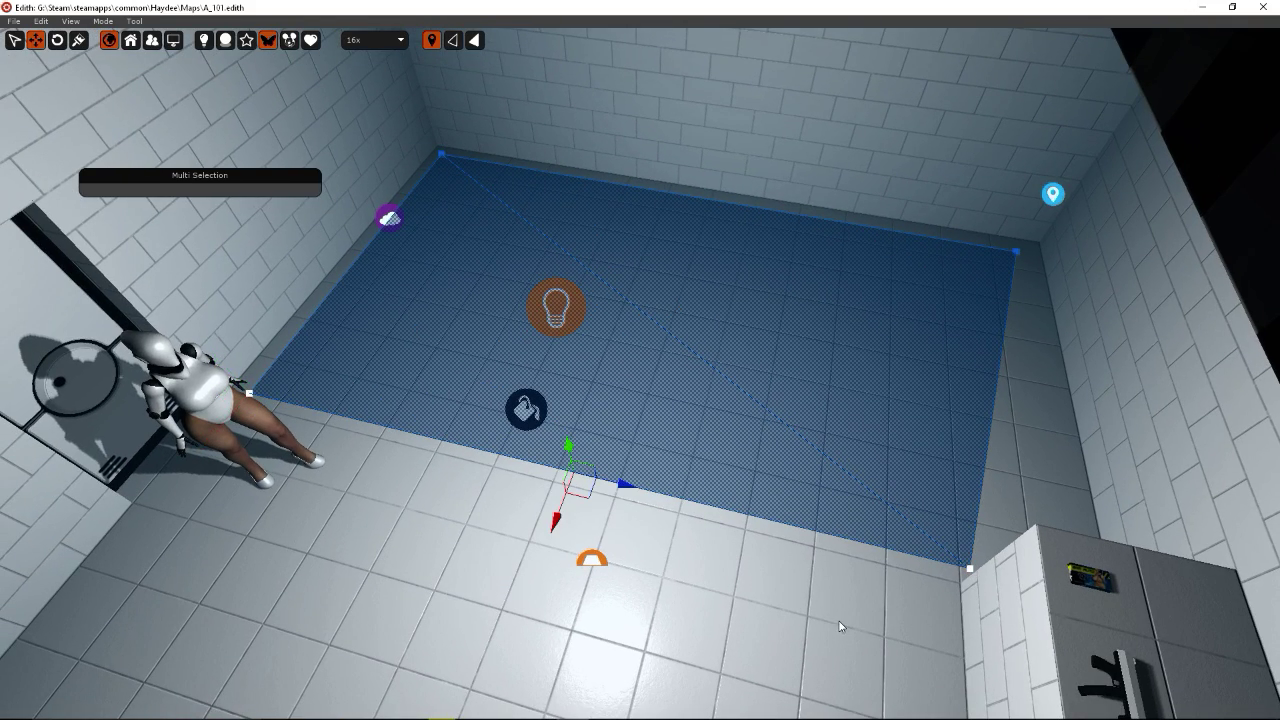
right_drag(970, 569, 858, 680)
right_drag(570, 535, 662, 505)
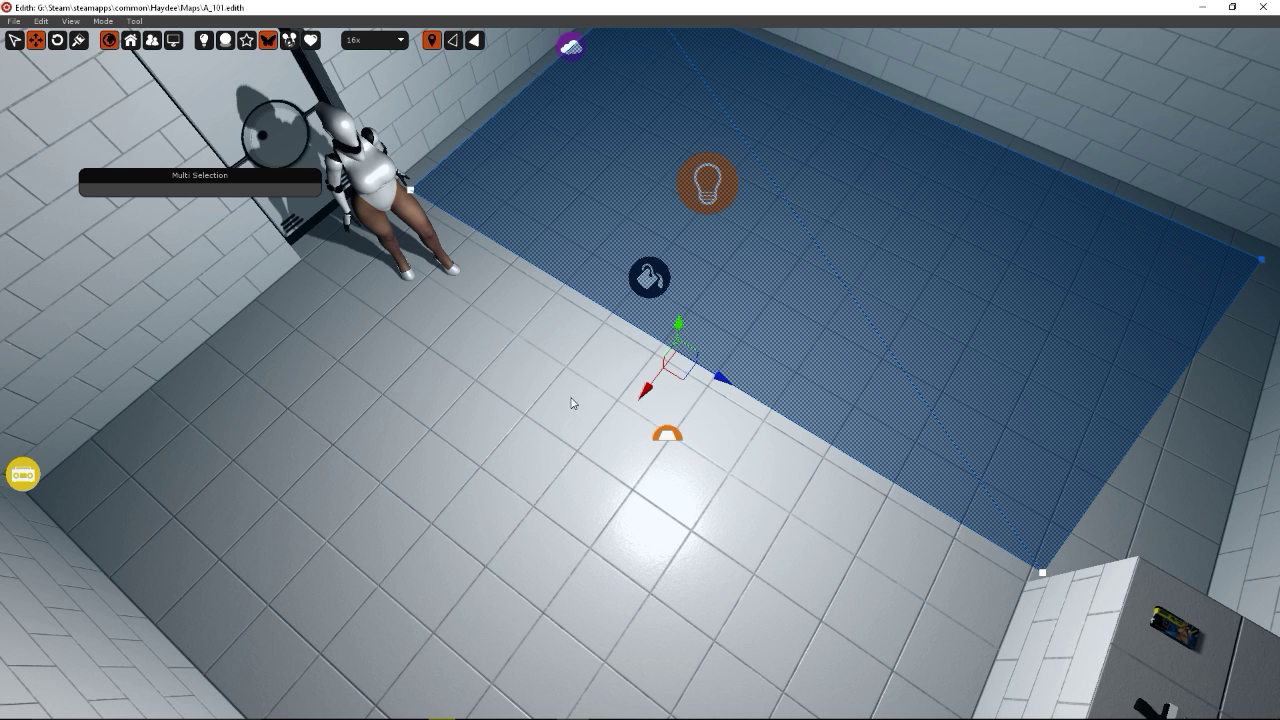
right_drag(284, 303, 302, 464)
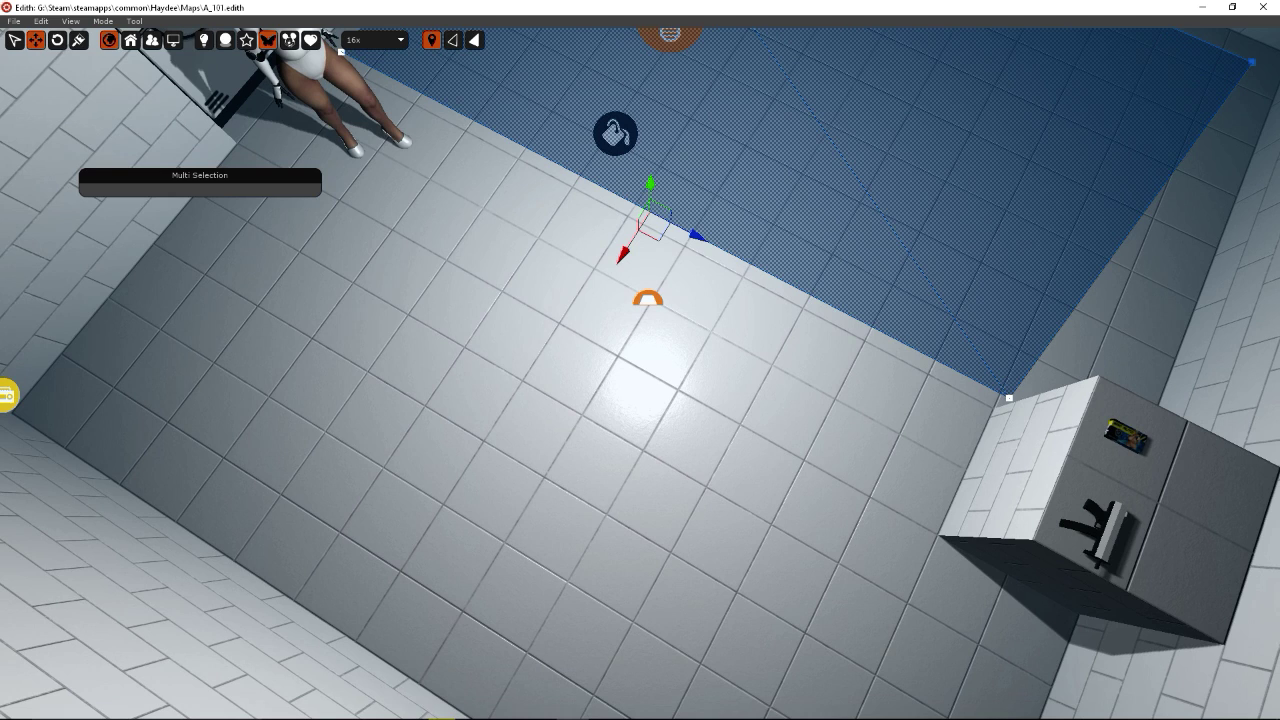
right_click(246, 143)
click(303, 154)
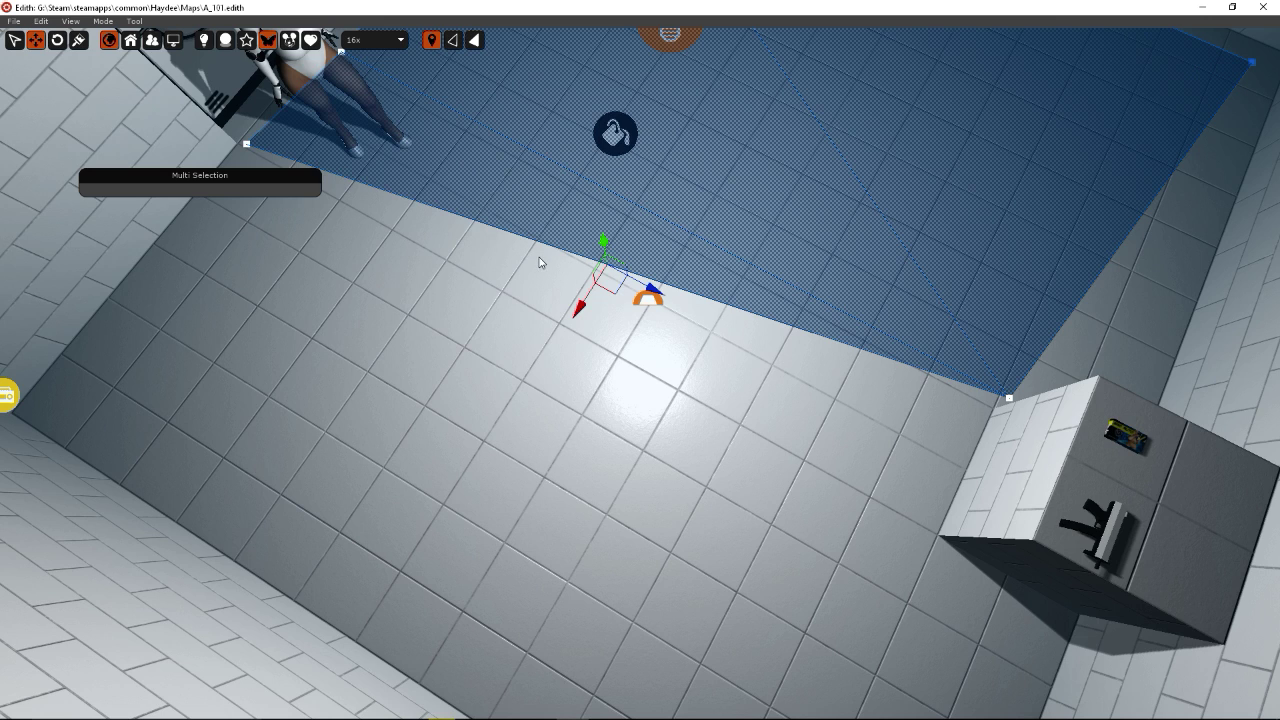
- Extend the NavMesh from the block and door-corner vertices with a new vertex at the weapon block's next bottom corner
click(1010, 398)
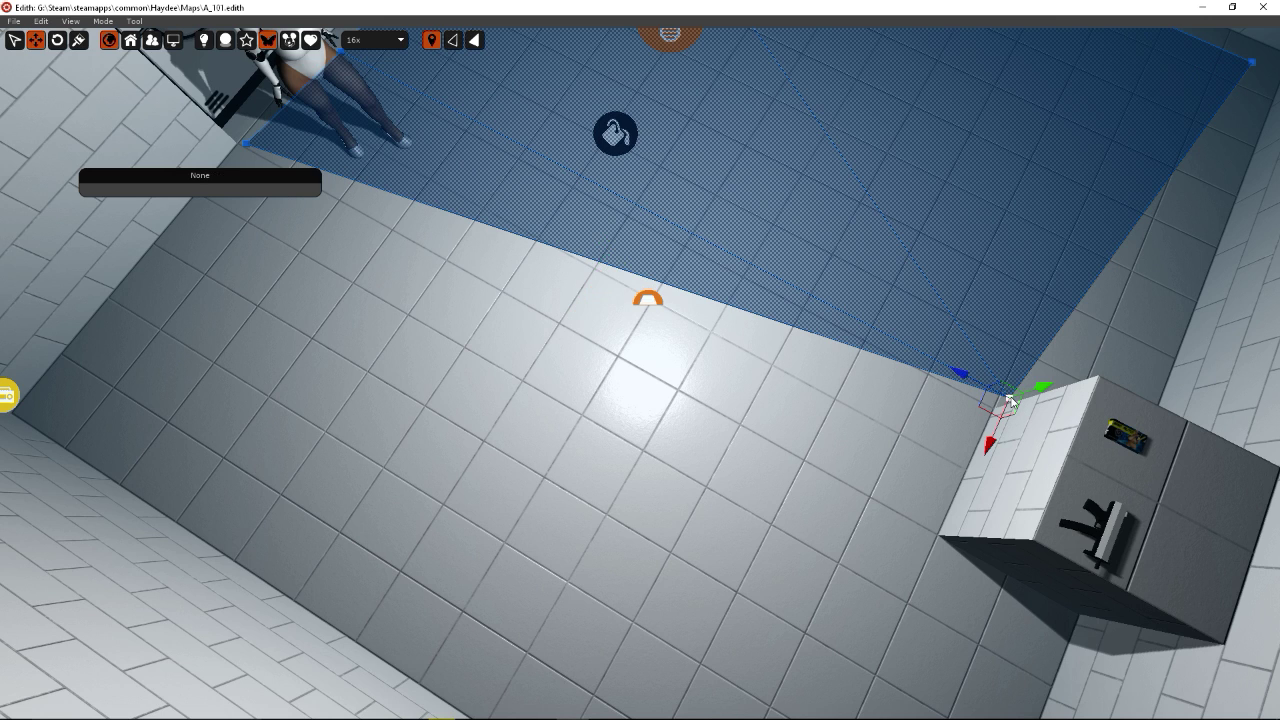
shift+click(245, 143)
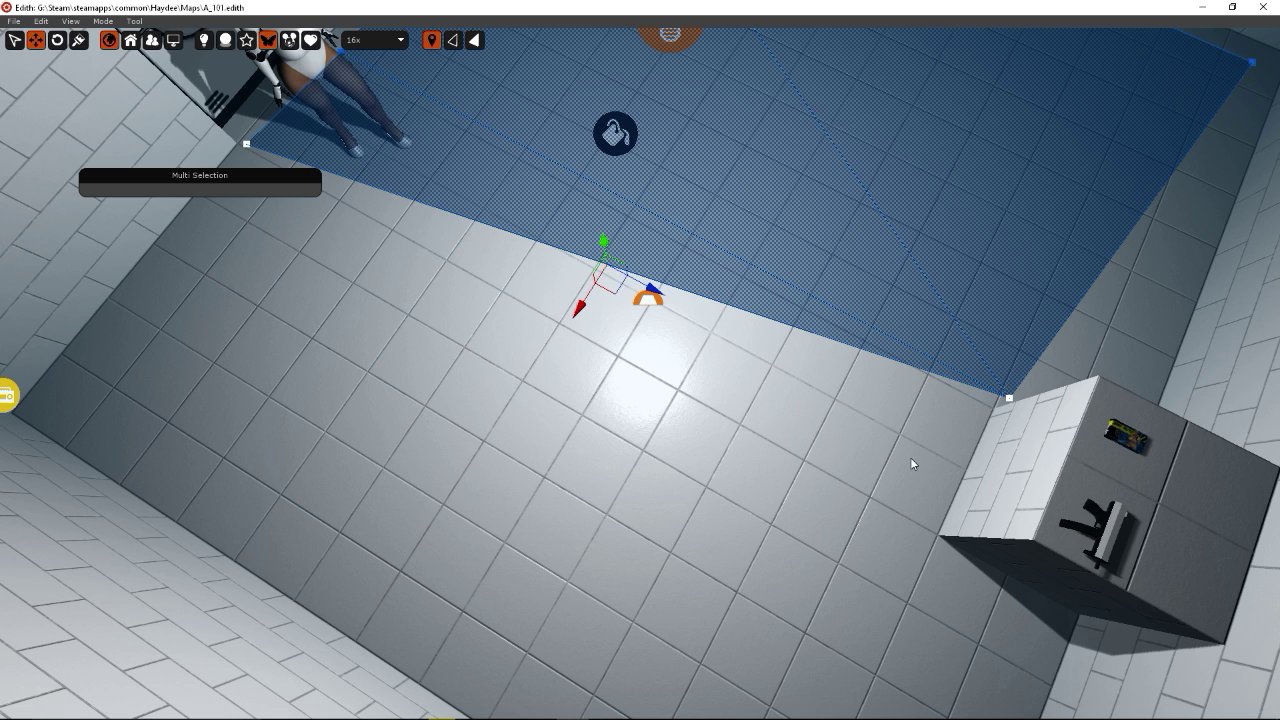
right_click(934, 522)
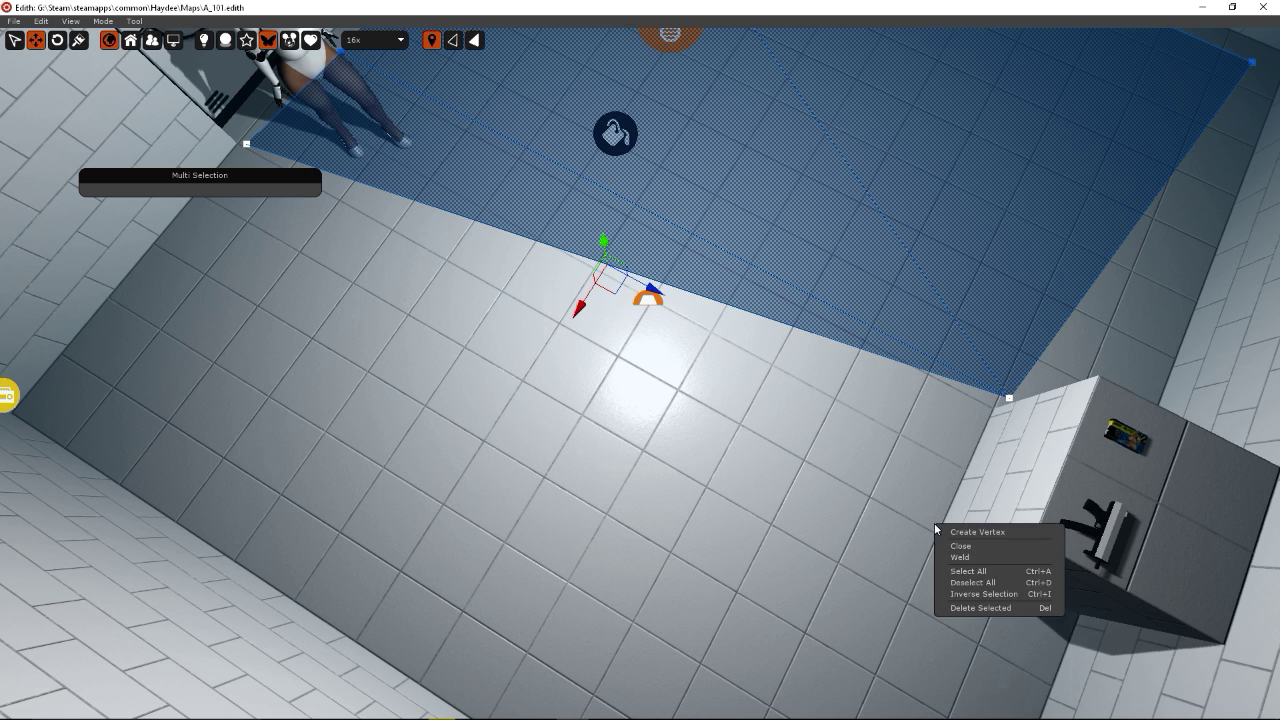
click(955, 533)
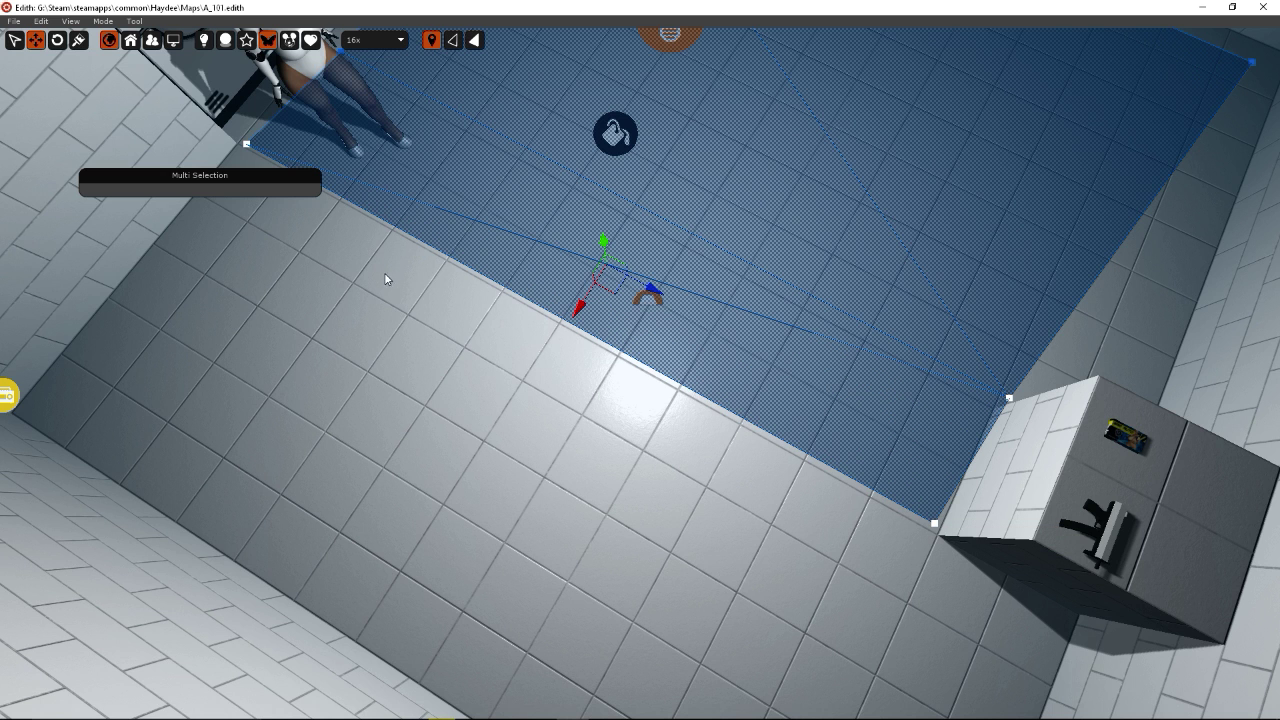
- Extend the NavMesh from the door-corner vertex and the weapon block's corner vertex with a new vertex at the room corner near the yellow marker
middle_drag(536, 368, 604, 435)
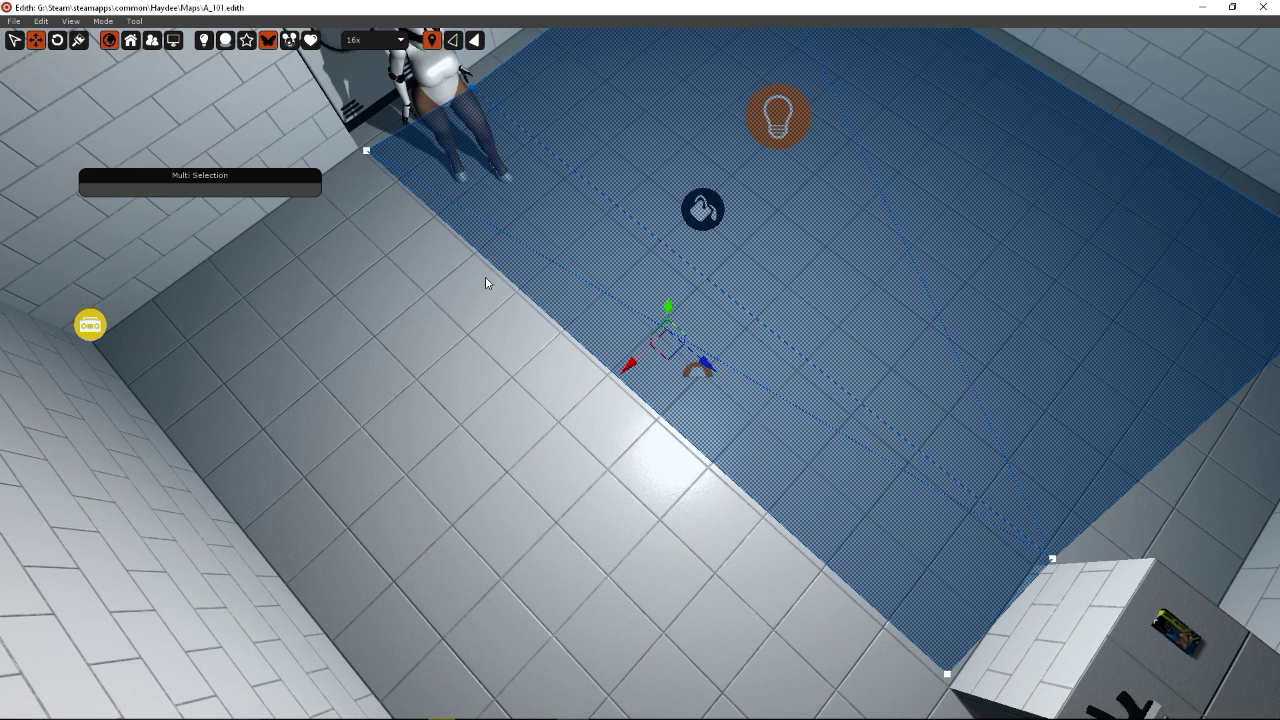
middle_drag(652, 269, 681, 280)
right_drag(390, 140, 487, 198)
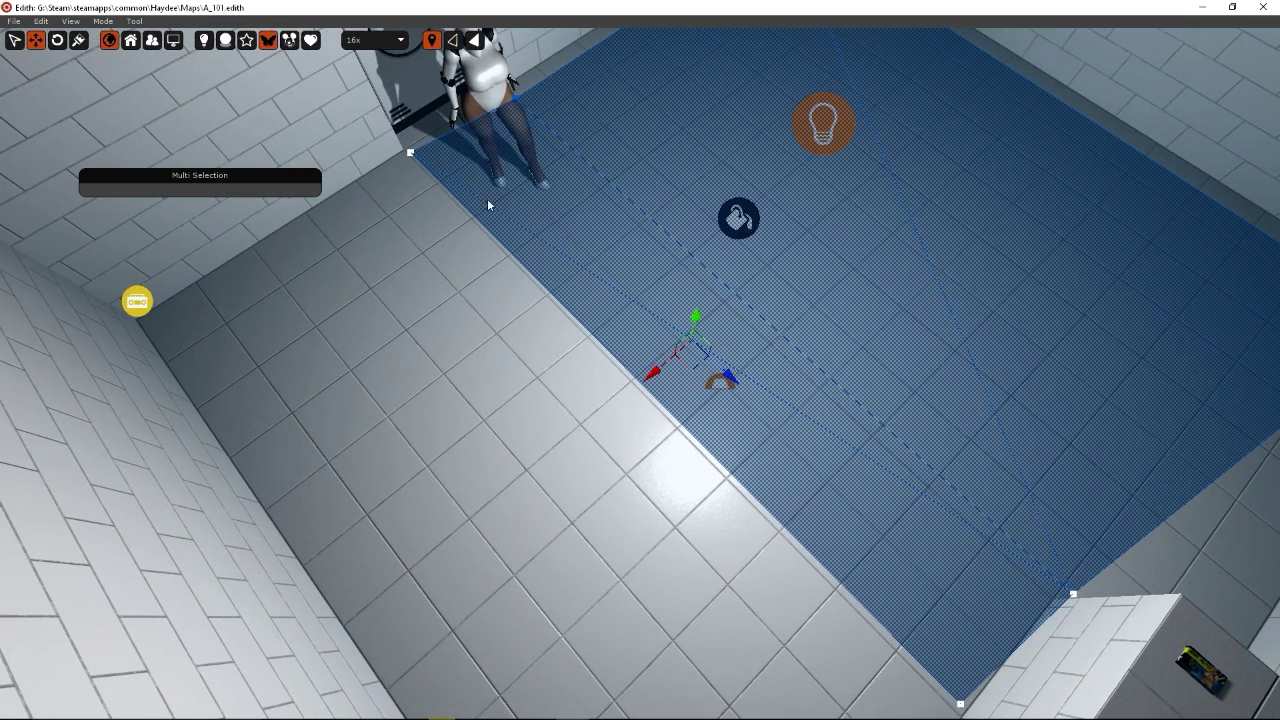
click(411, 152)
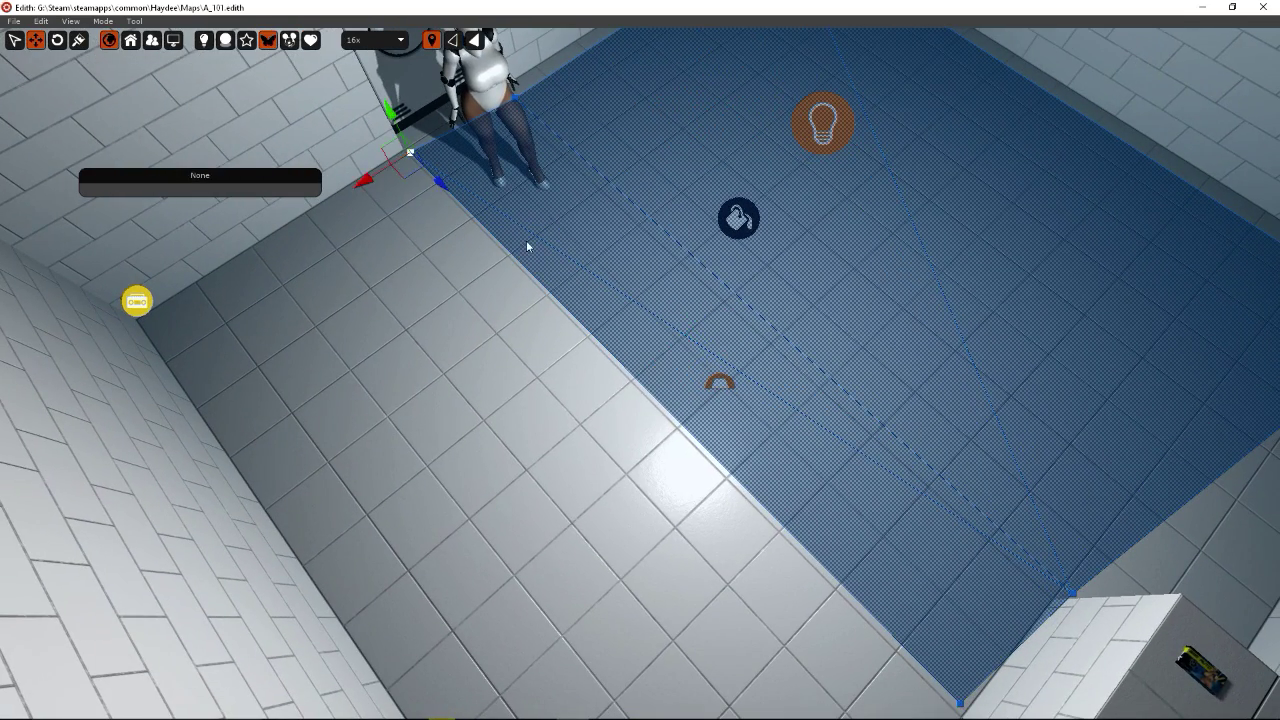
right_drag(526, 240, 866, 358)
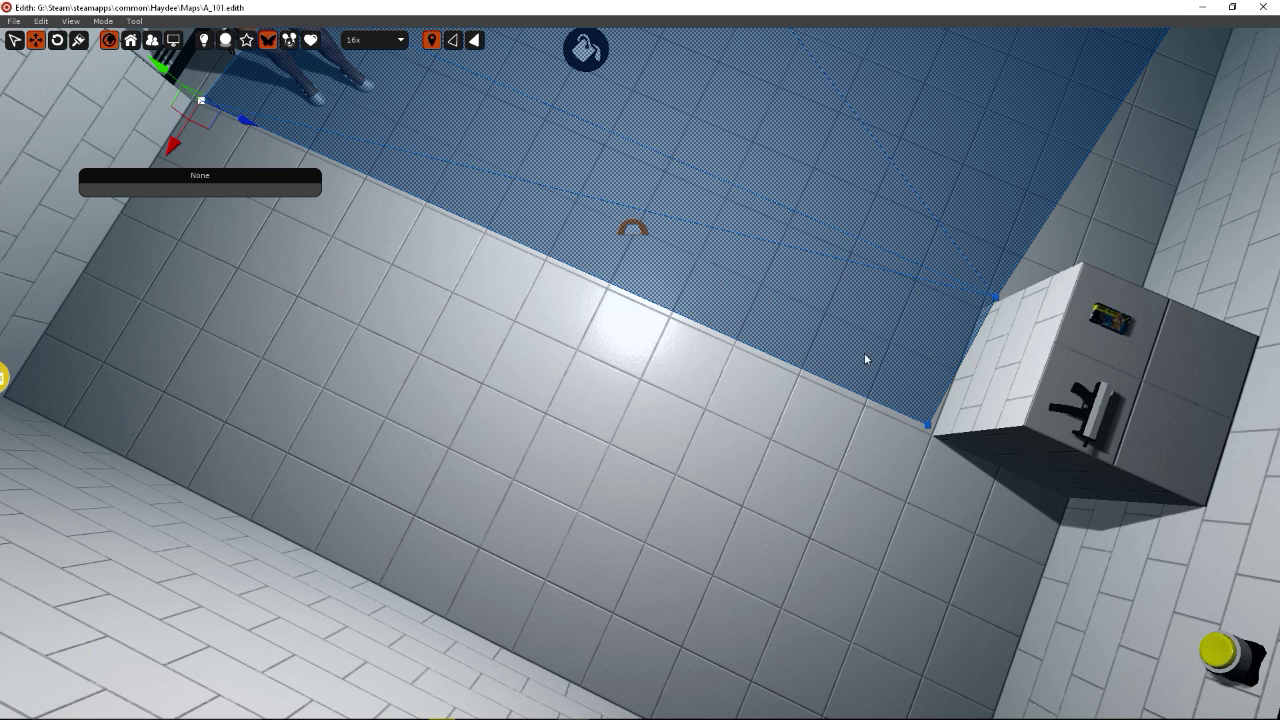
shift+click(928, 423)
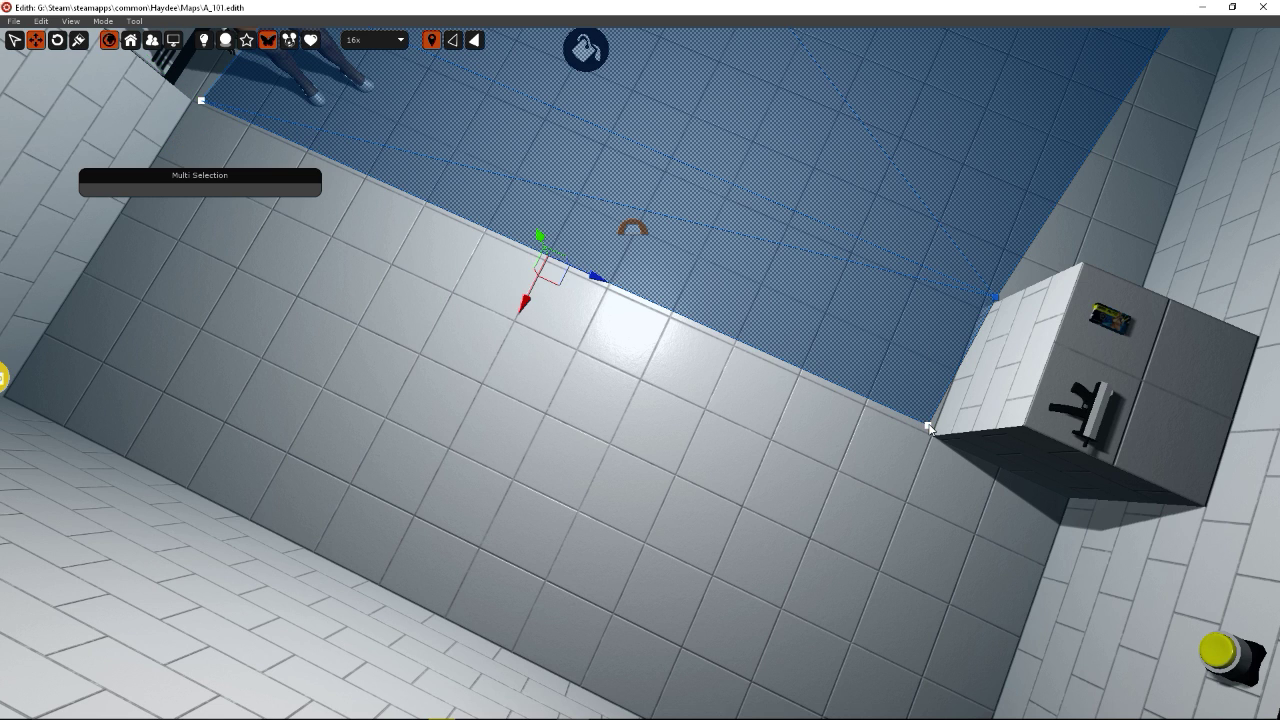
right_click(45, 375)
click(99, 390)
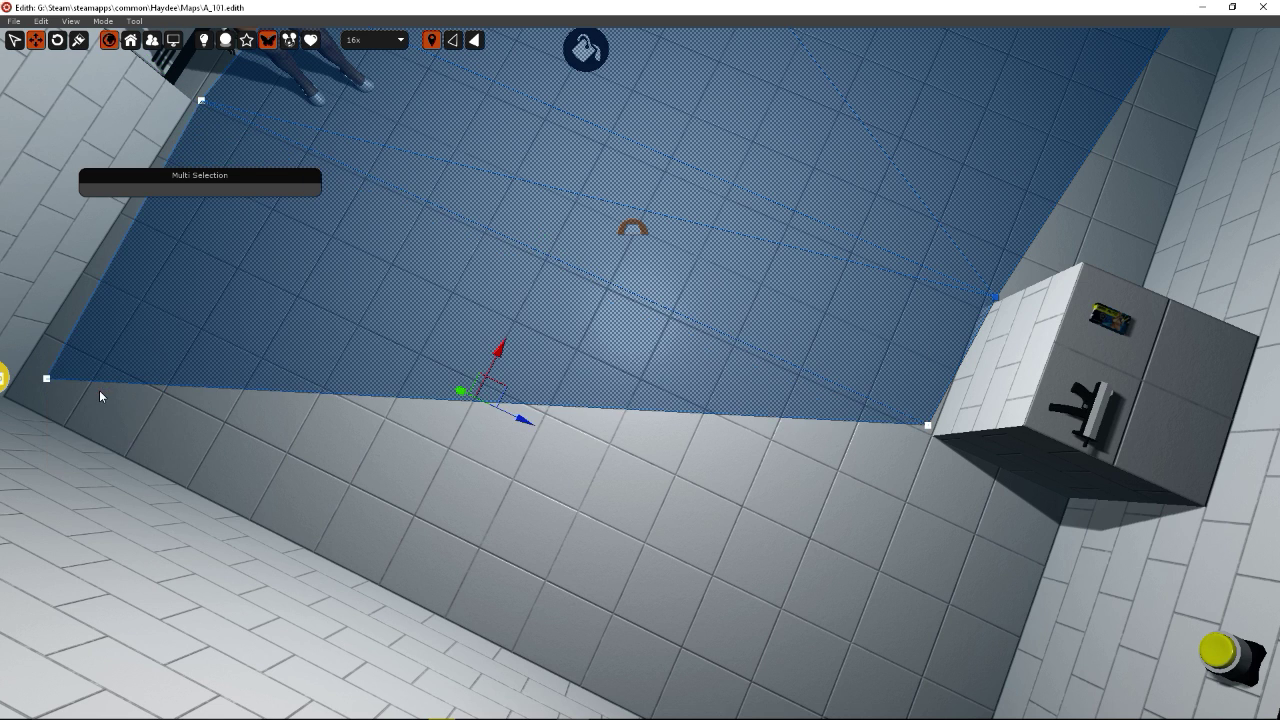
- Extend the NavMesh from the yellow-marker corner vertex and the block's corner vertex with a new vertex in the room corner on the button side
right_drag(800, 688, 575, 650)
key(w)
key(s)
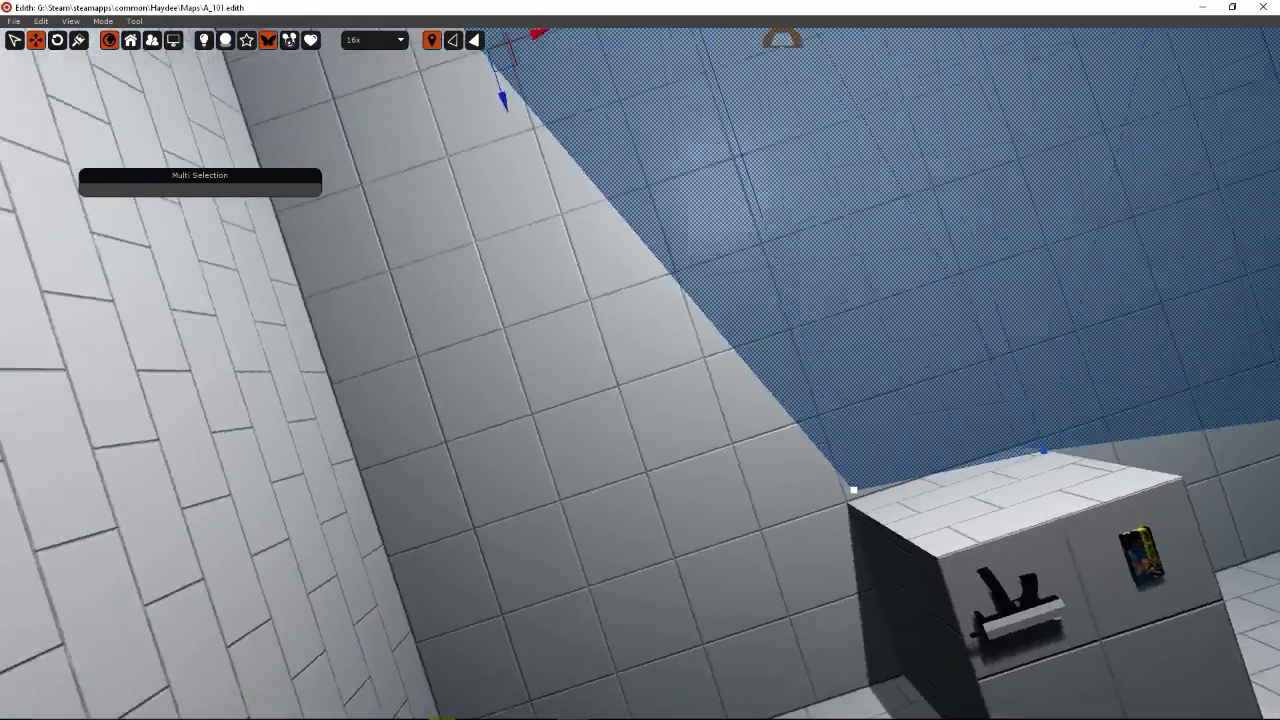
right_drag(760, 692, 755, 690)
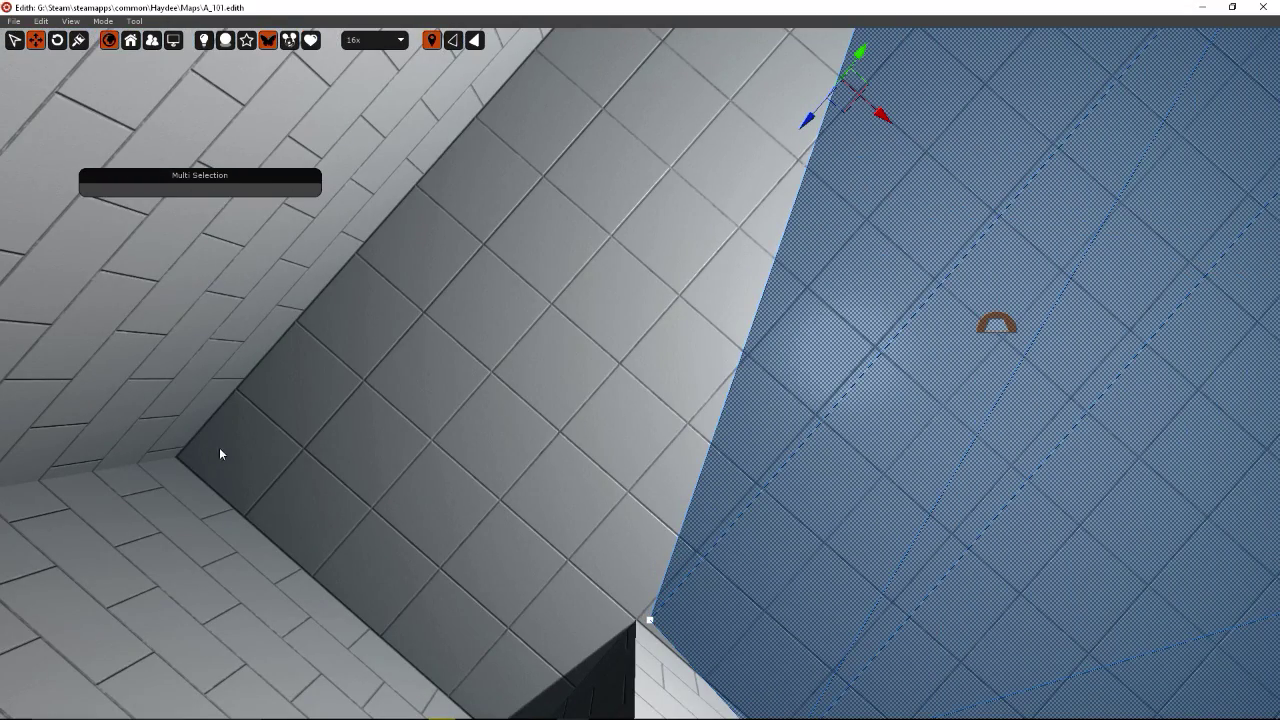
right_drag(356, 420, 345, 410)
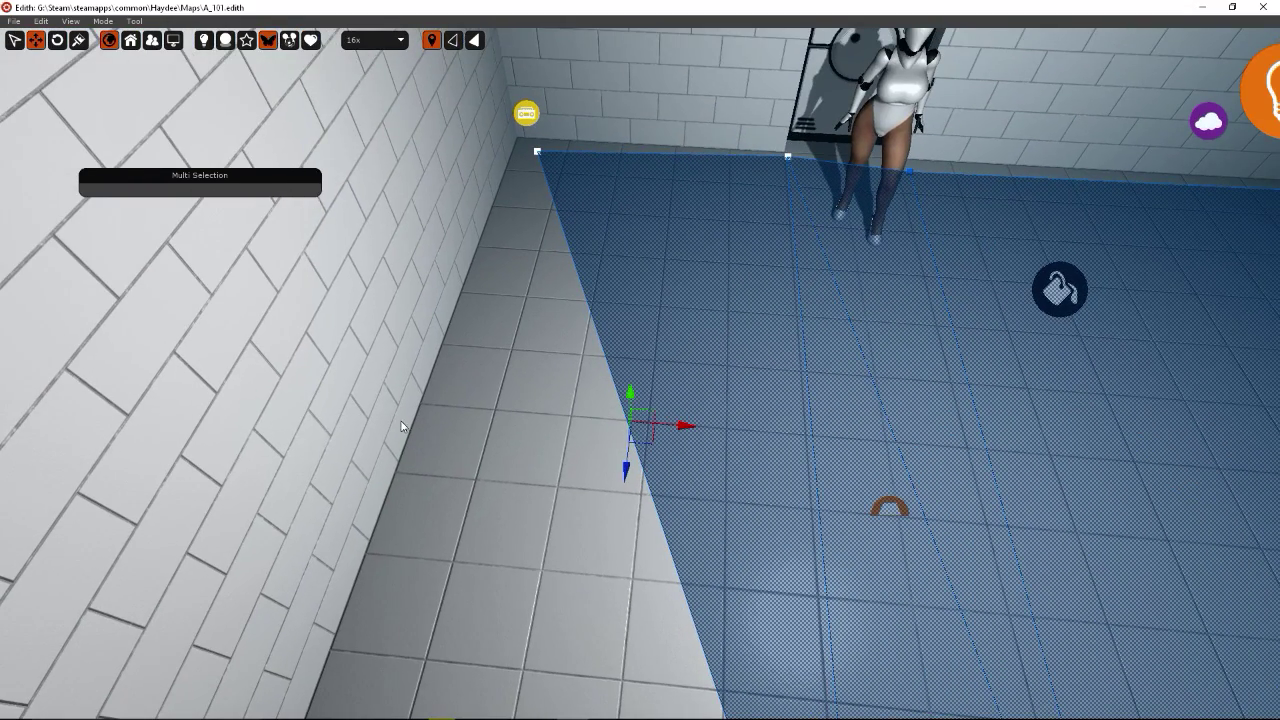
click(538, 152)
right_drag(549, 212, 574, 262)
shift+click(808, 269)
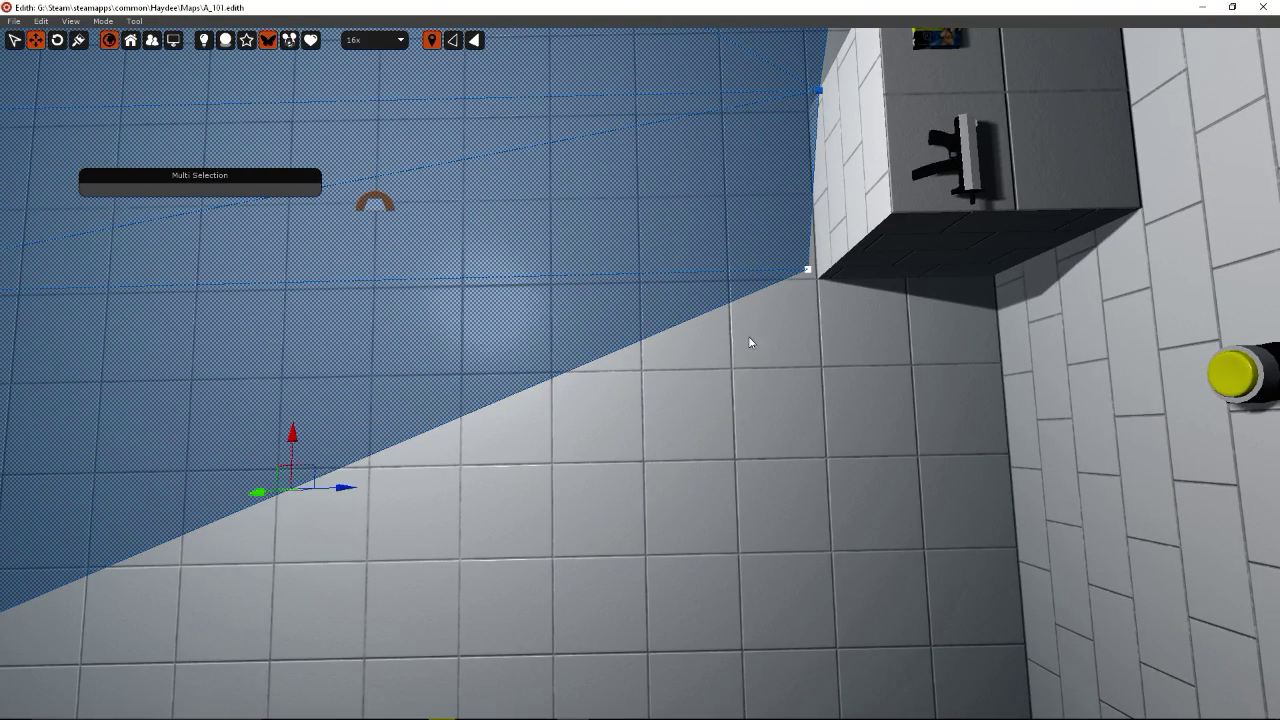
right_drag(751, 343, 530, 343)
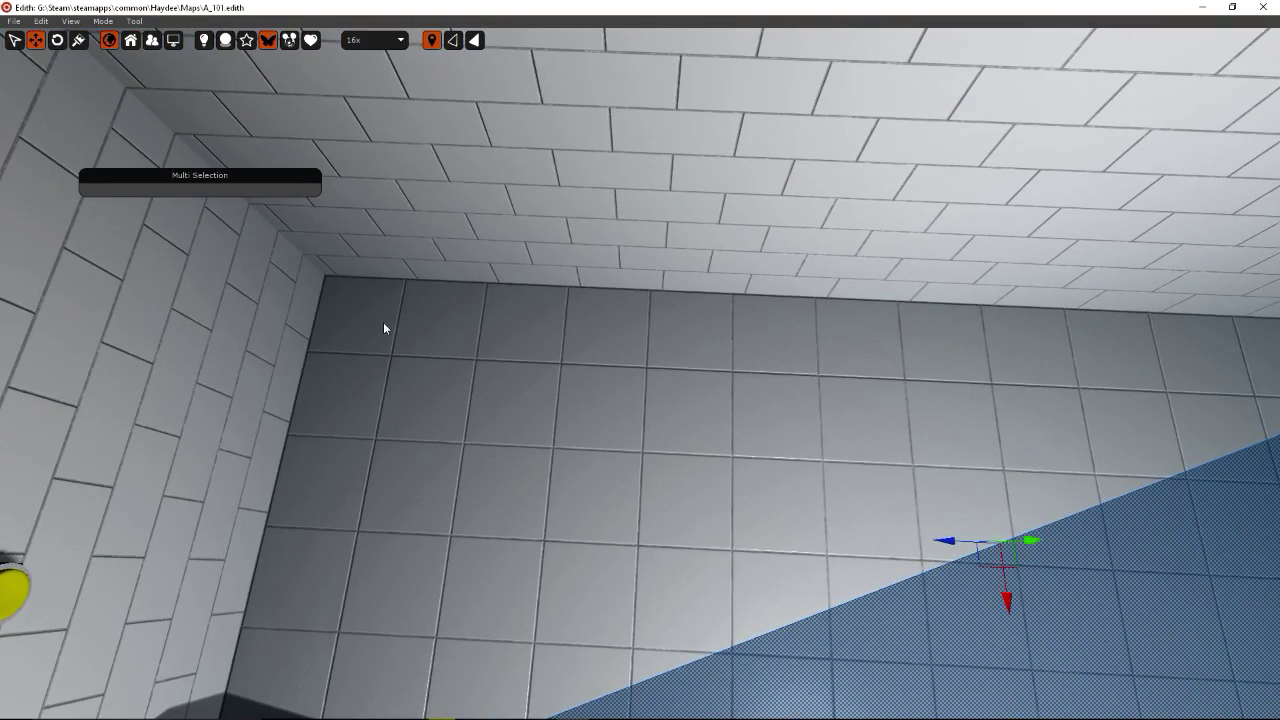
right_click(357, 323)
click(415, 330)
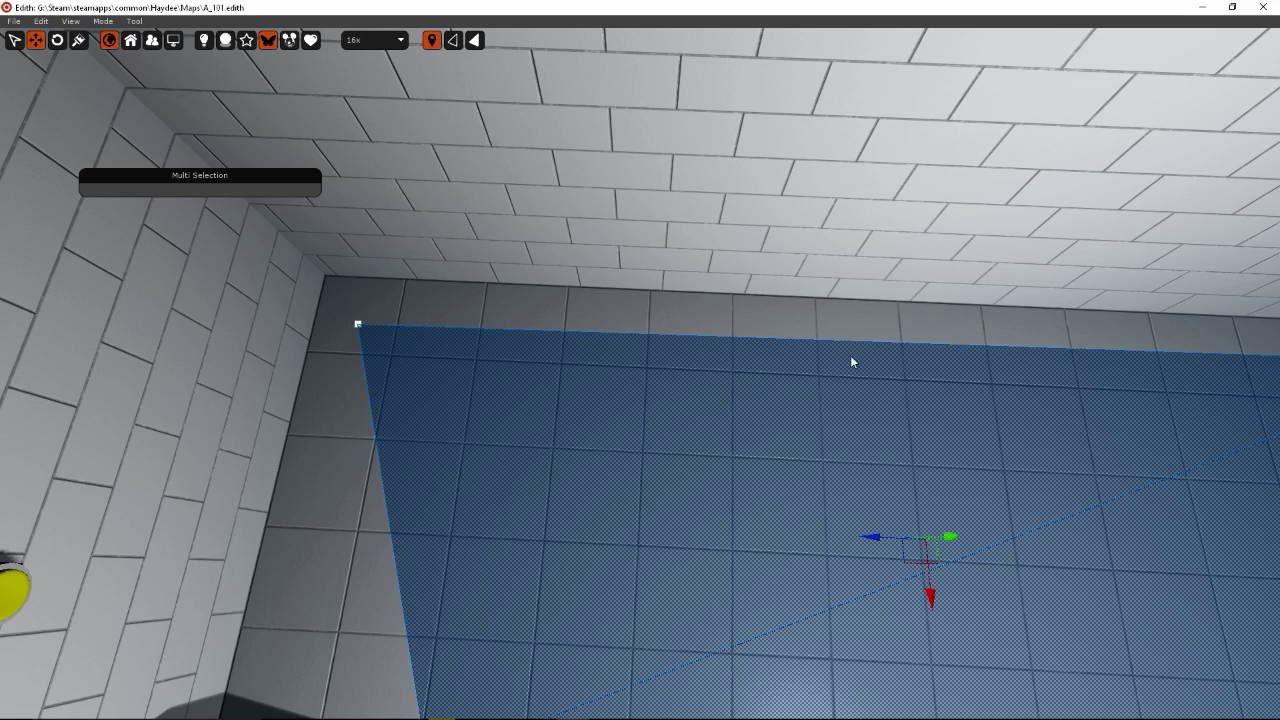
- Shift the NavMesh vertex at the weapon block's front corner slightly along the red axis toward the button-side corner
right_drag(851, 356, 763, 356)
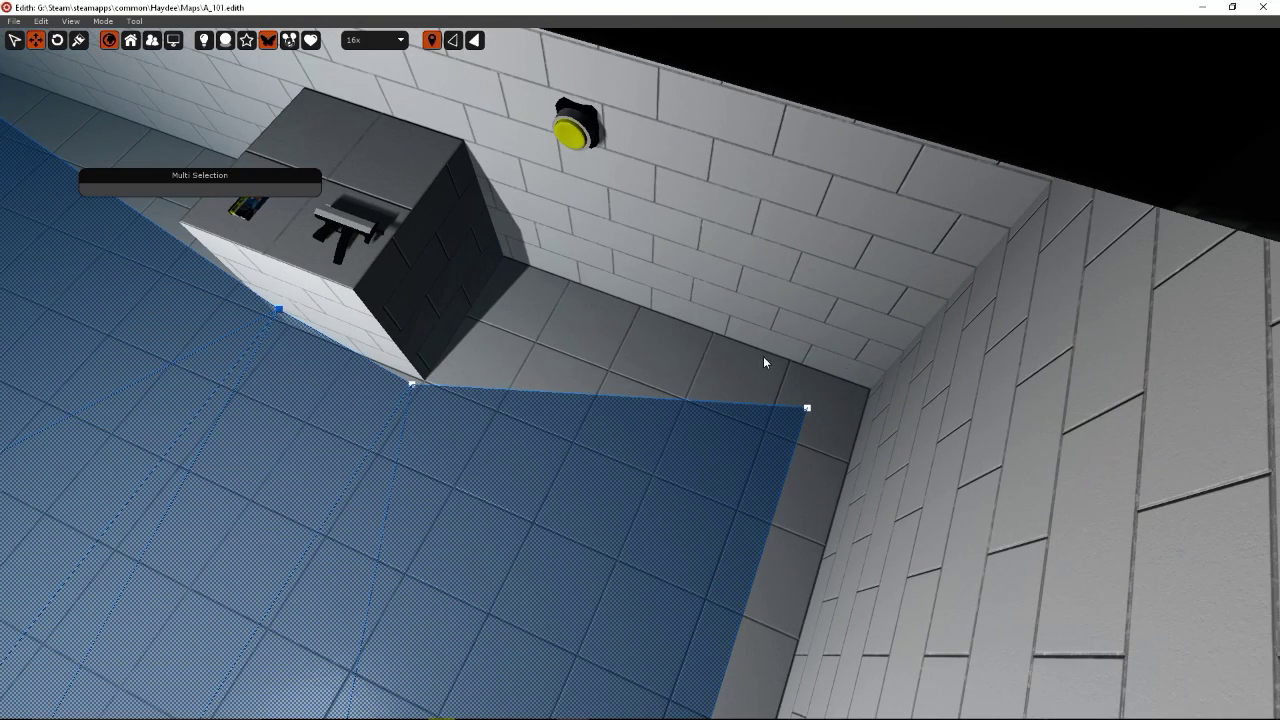
click(408, 388)
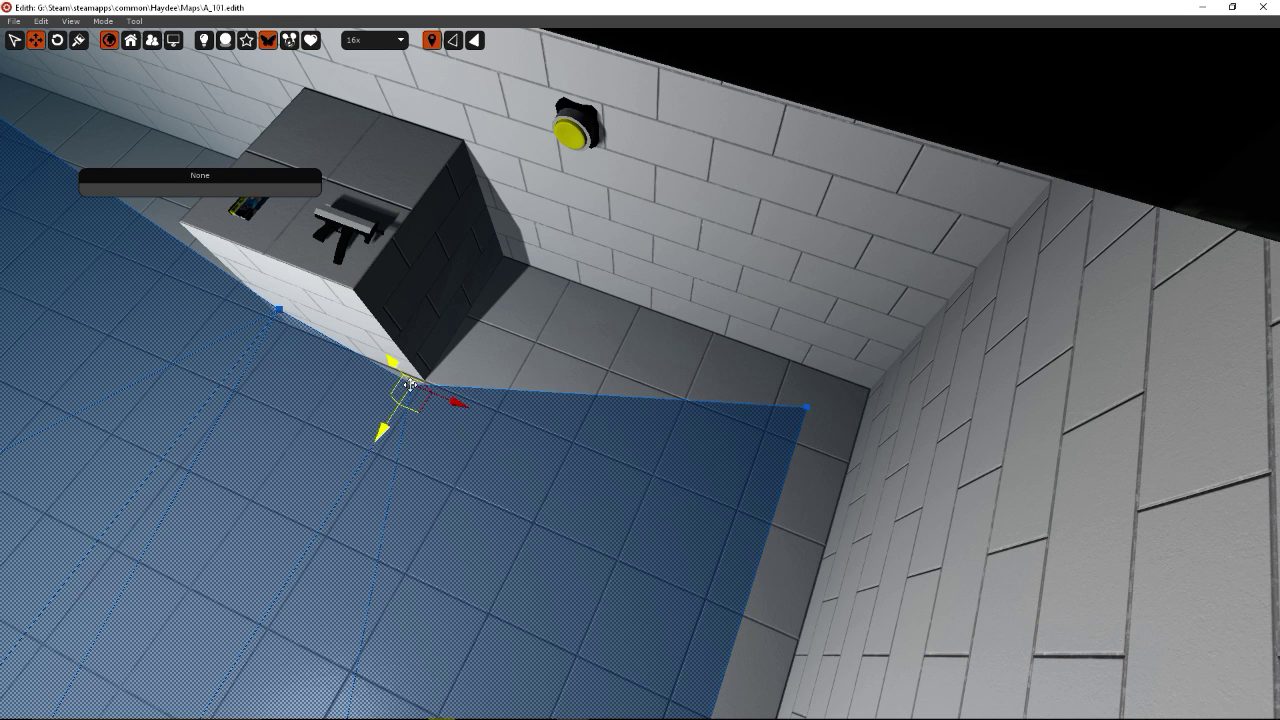
drag(456, 400, 484, 407)
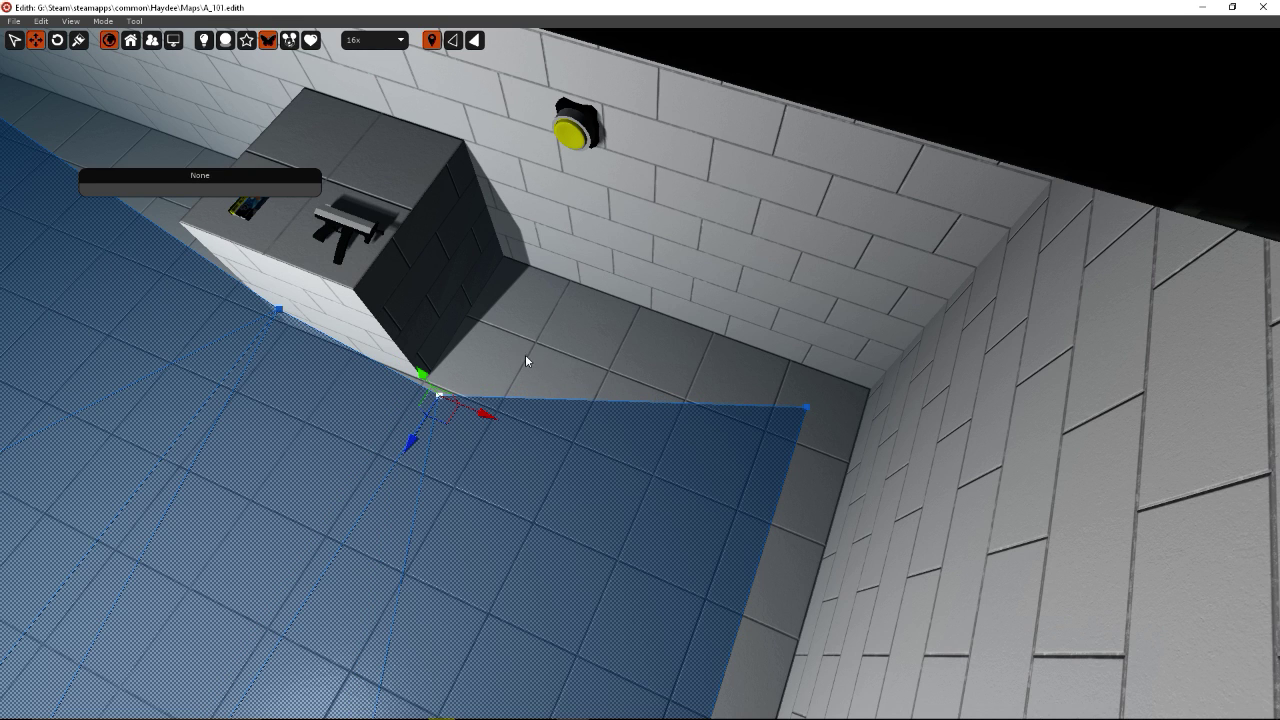
- Extend the NavMesh from the block-corner and button-side corner vertices with a new vertex where the block's shaded side meets the wall
shift+click(807, 407)
right_click(522, 296)
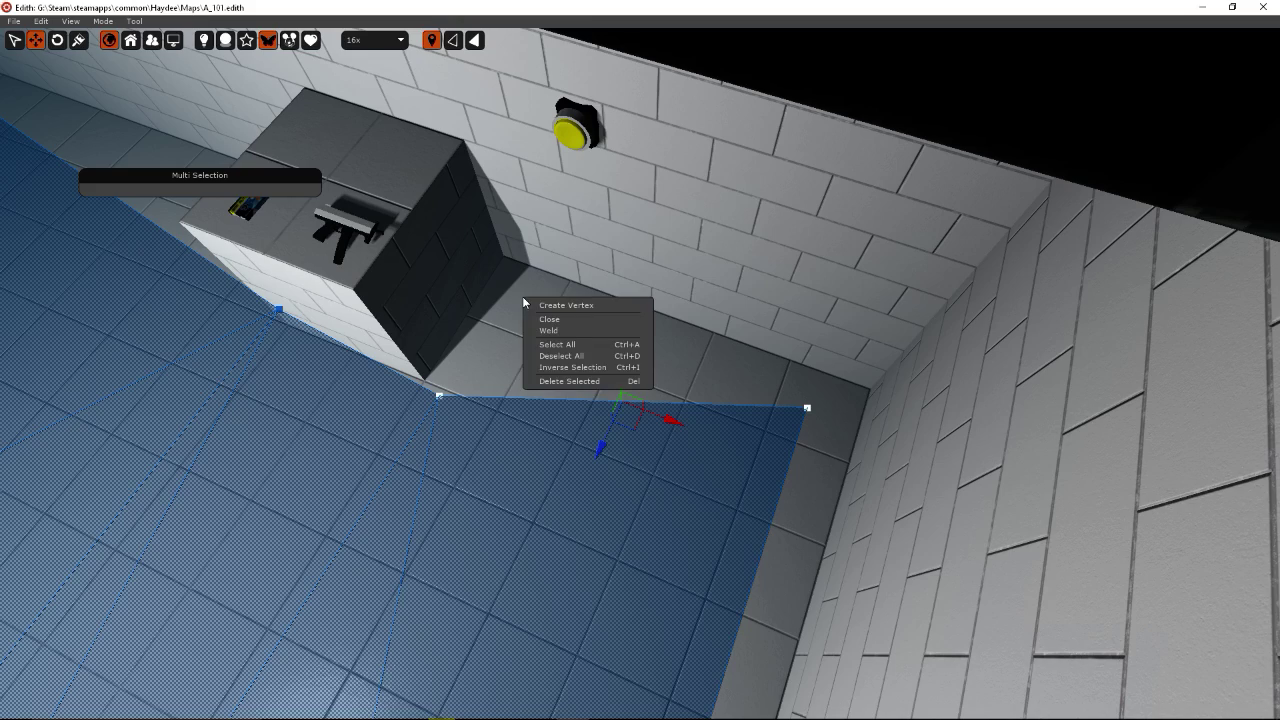
click(577, 305)
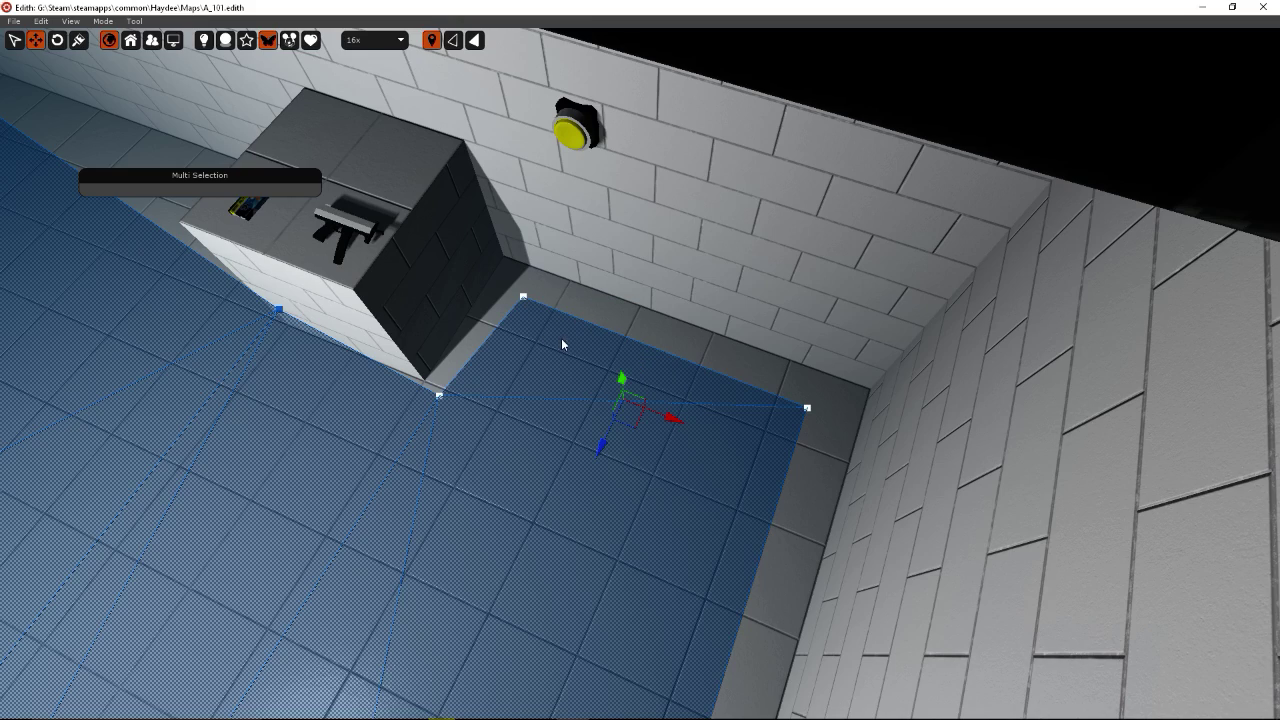
- Extend the NavMesh from the block's other front-corner vertex and the far room-corner vertex with a new vertex between the block and the wall
middle_drag(561, 344, 718, 483)
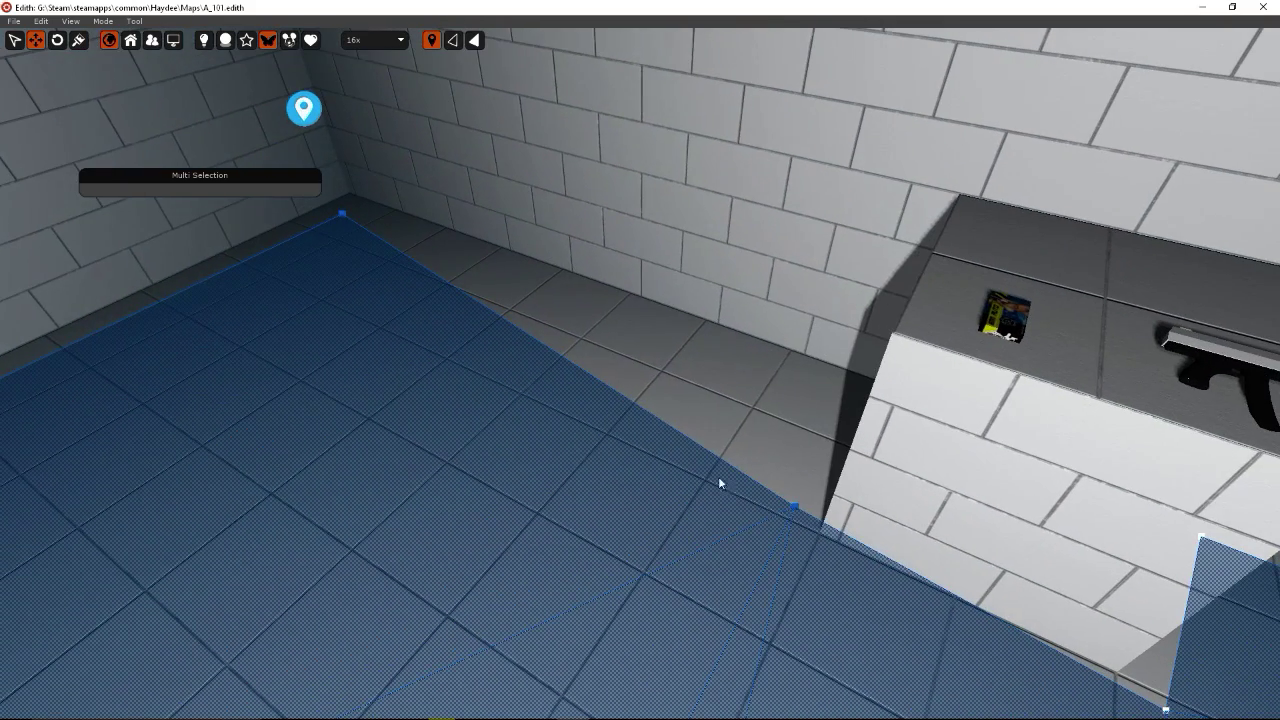
click(795, 506)
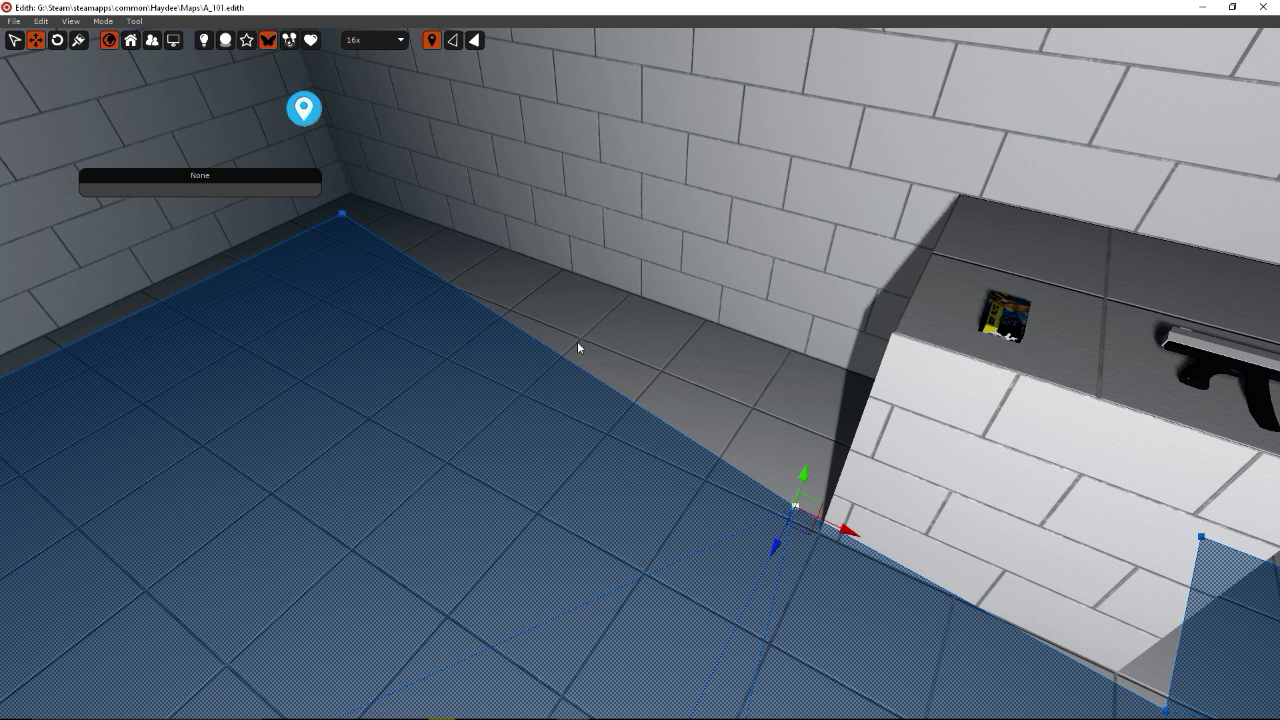
shift+click(342, 215)
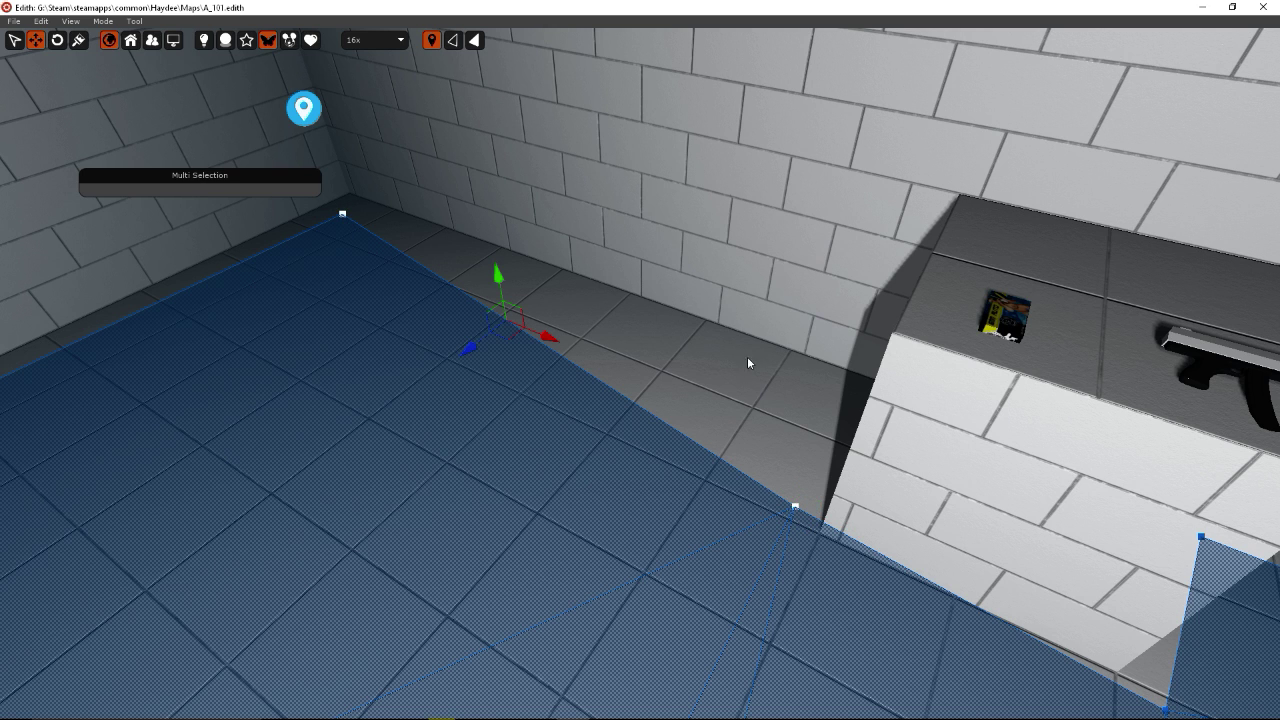
right_click(829, 390)
click(839, 396)
middle_drag(839, 396, 420, 450)
middle_drag(640, 400, 800, 350)
mouse_move(640, 400)
middle_down()
mouse_move(680, 250)
mouse_move(730, 340)
mouse_move(1100, 340)
mouse_move(640, 400)
middle_up()
right_drag(820, 350, 870, 350)
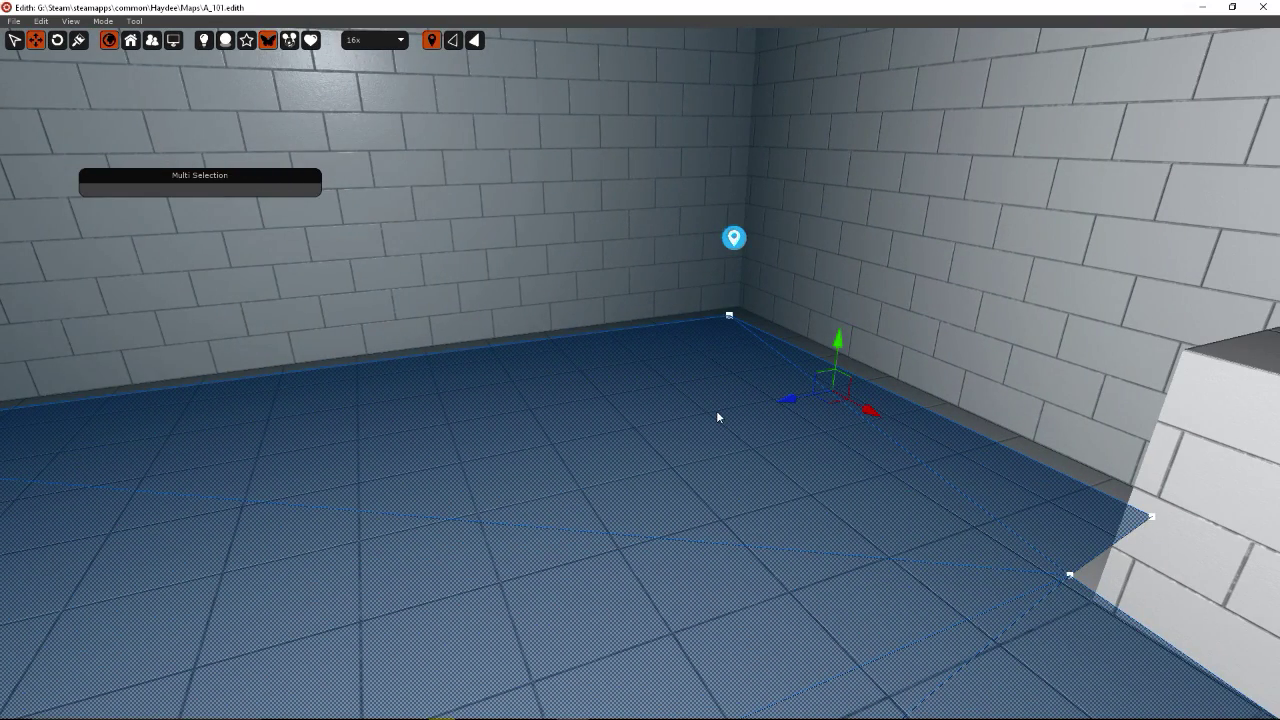
- Save the map and start a play test of the room
key(ctrl+s)
key(Return)
key(F5)
key(Return)
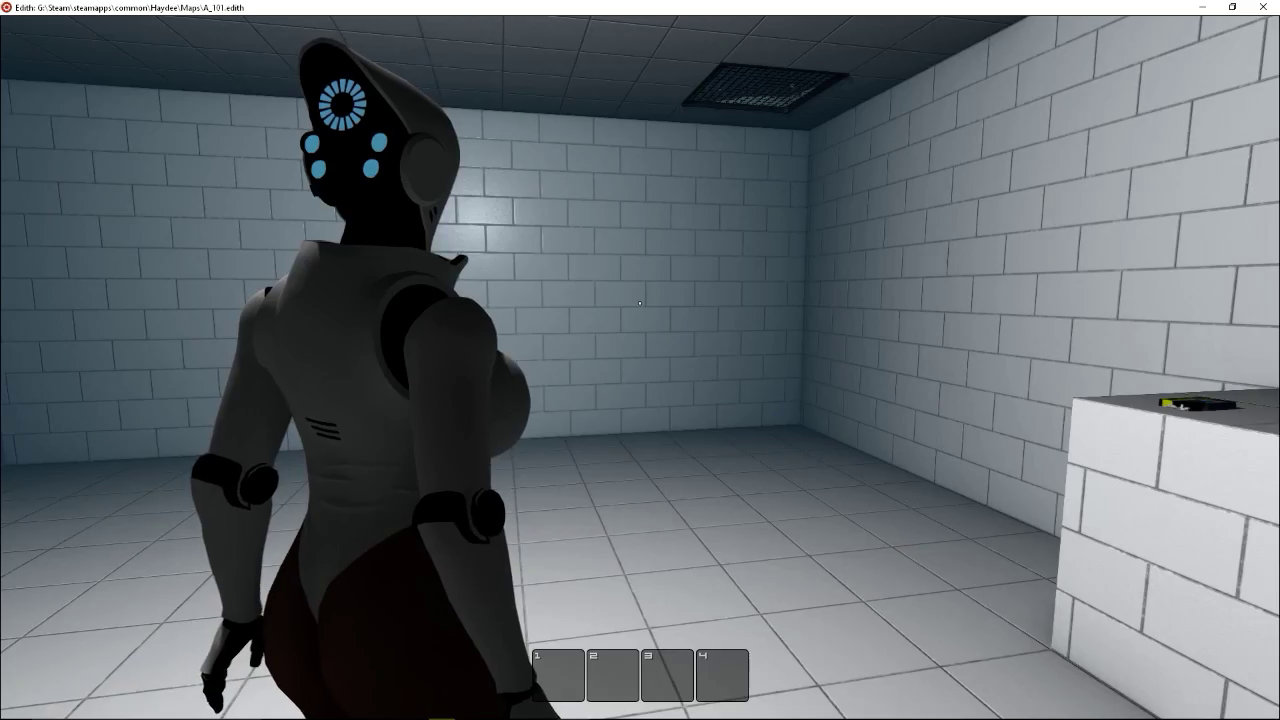
- Walk to the weapon block, pick up the SMG to trigger the trap, and equip the weapon
key(w)
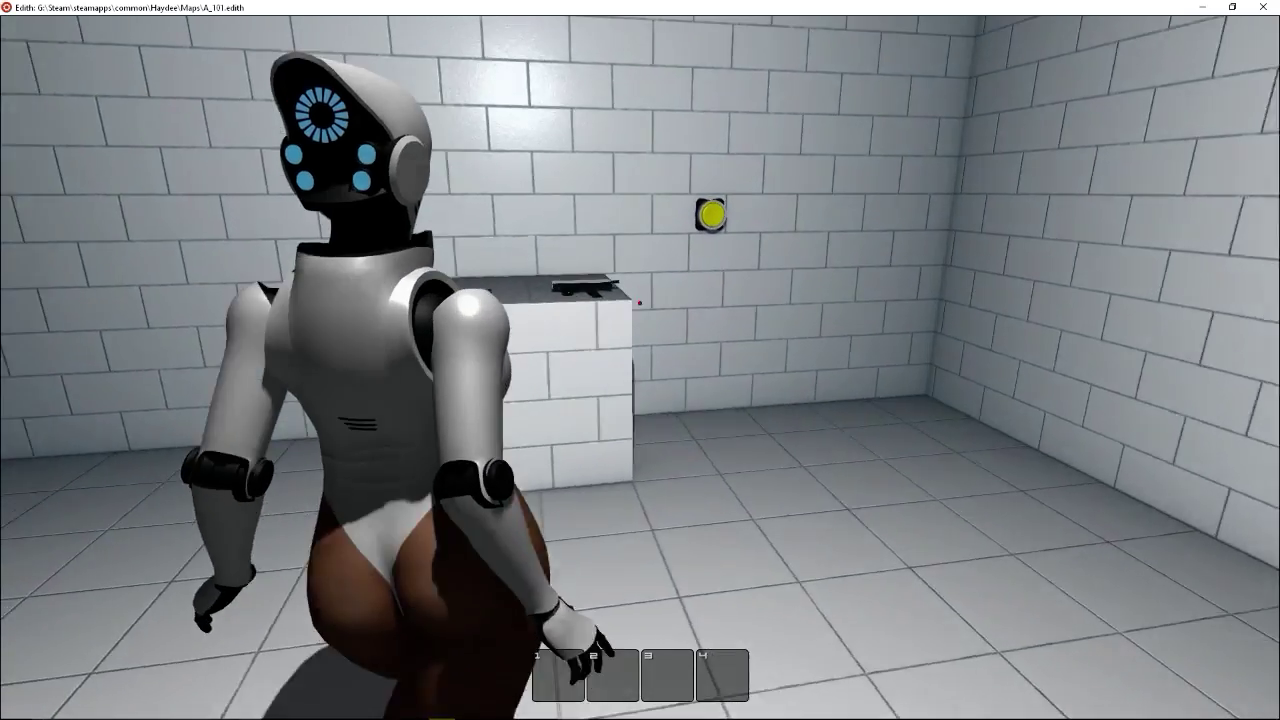
key(e)
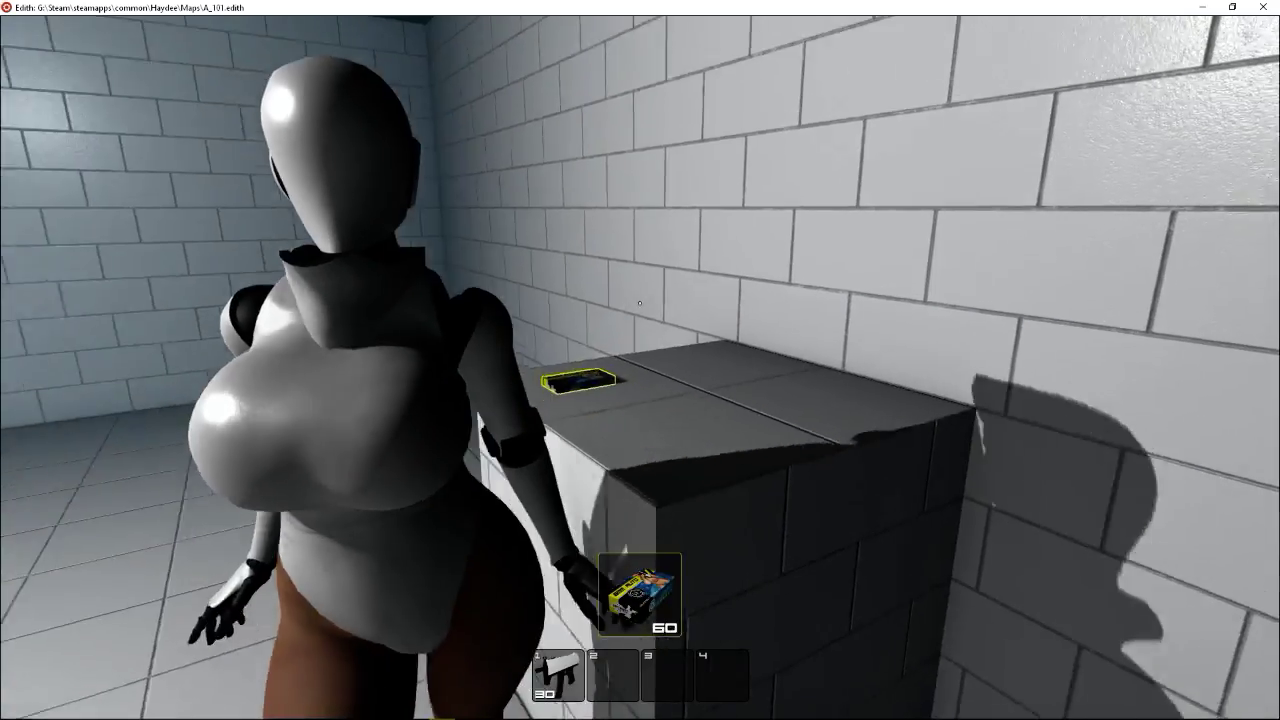
key(1)
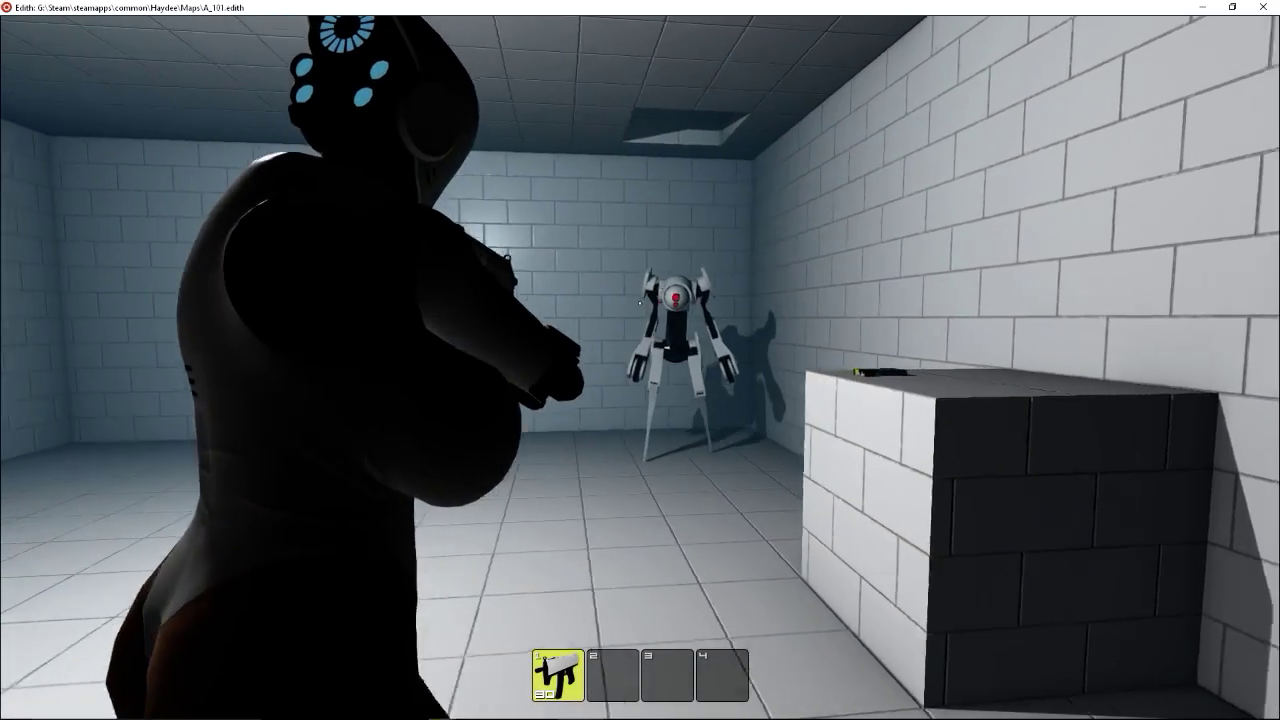
- Walk around the room to test the BotWalker's pursuit across the floor, and shoot it with the SMG
key(s)
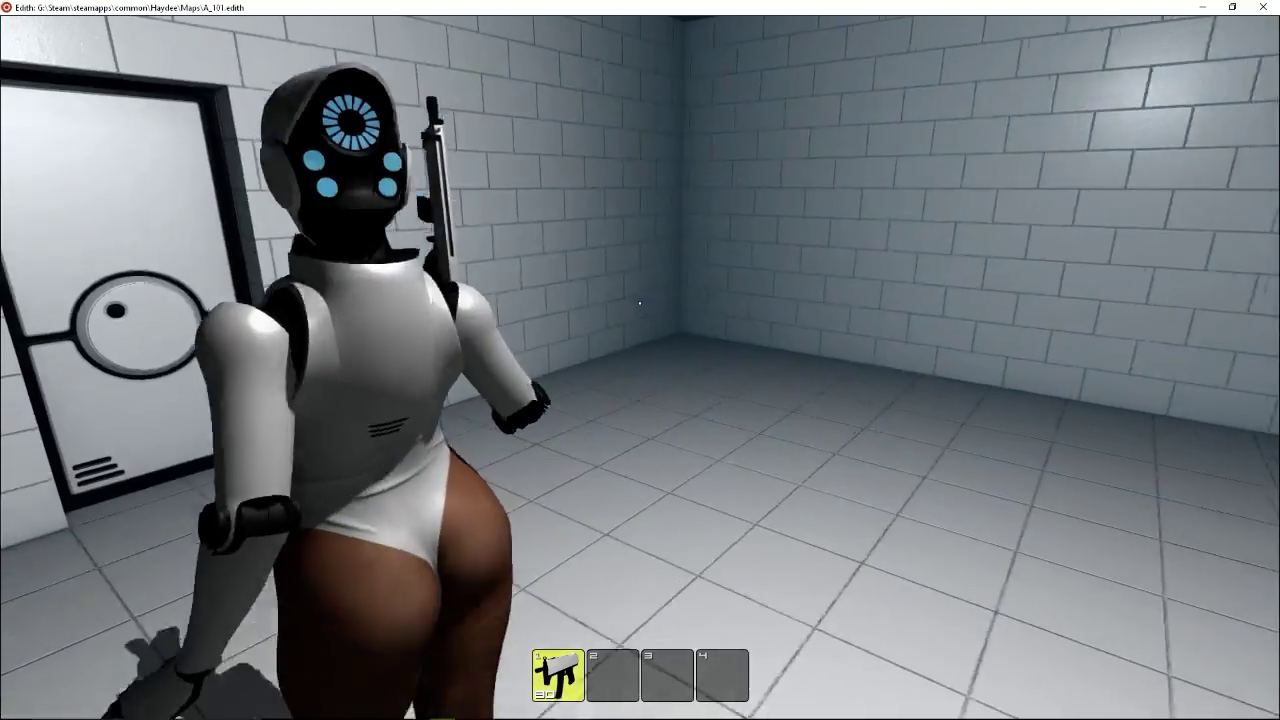
key(w)
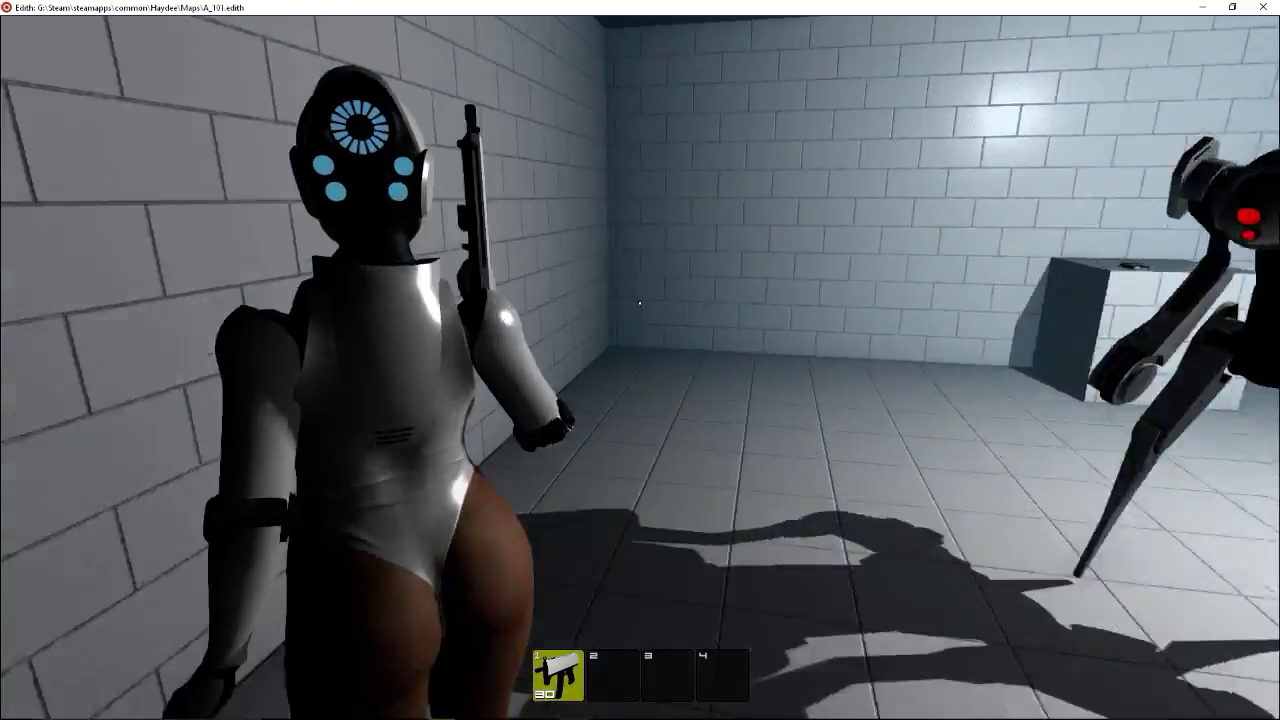
key(w)
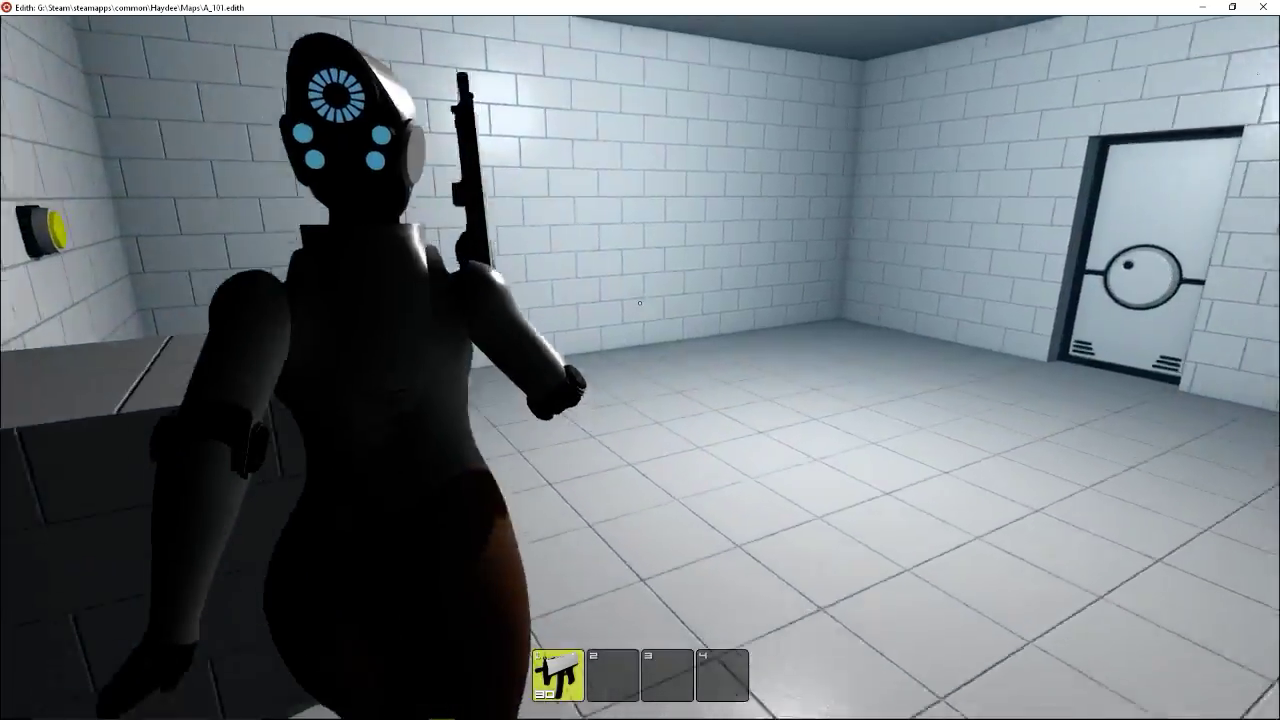
key(w)
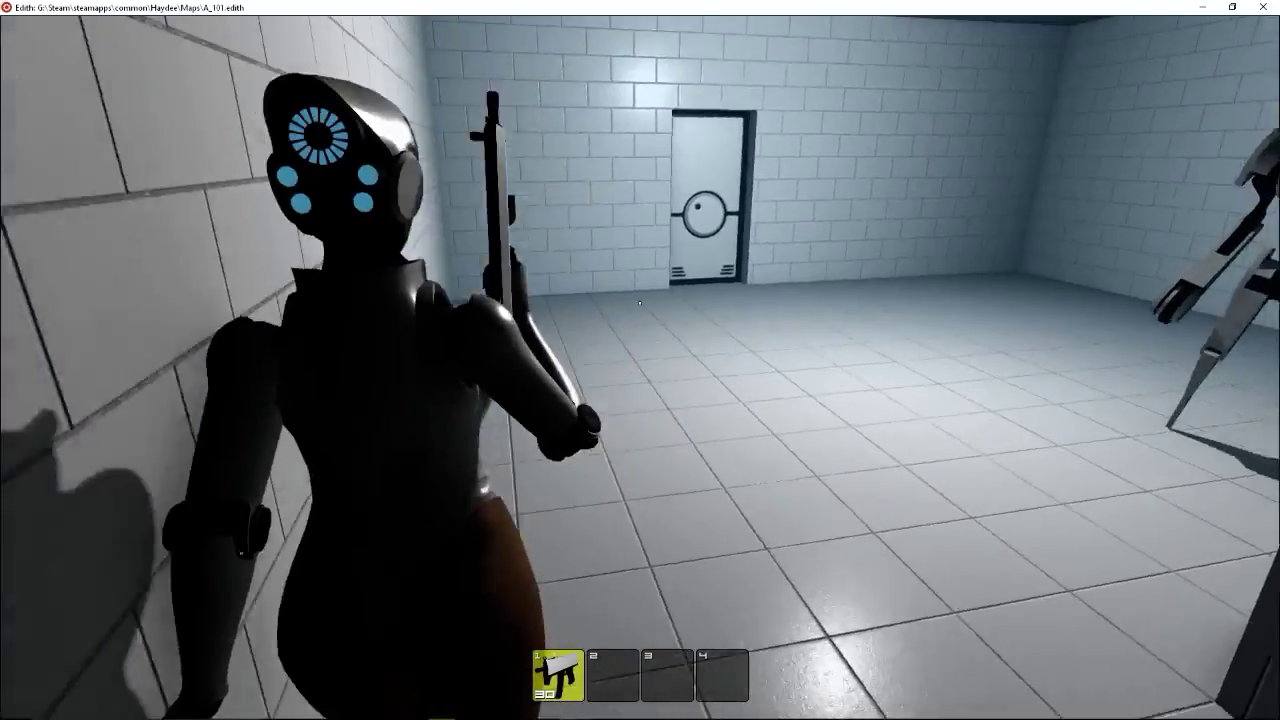
key(w)
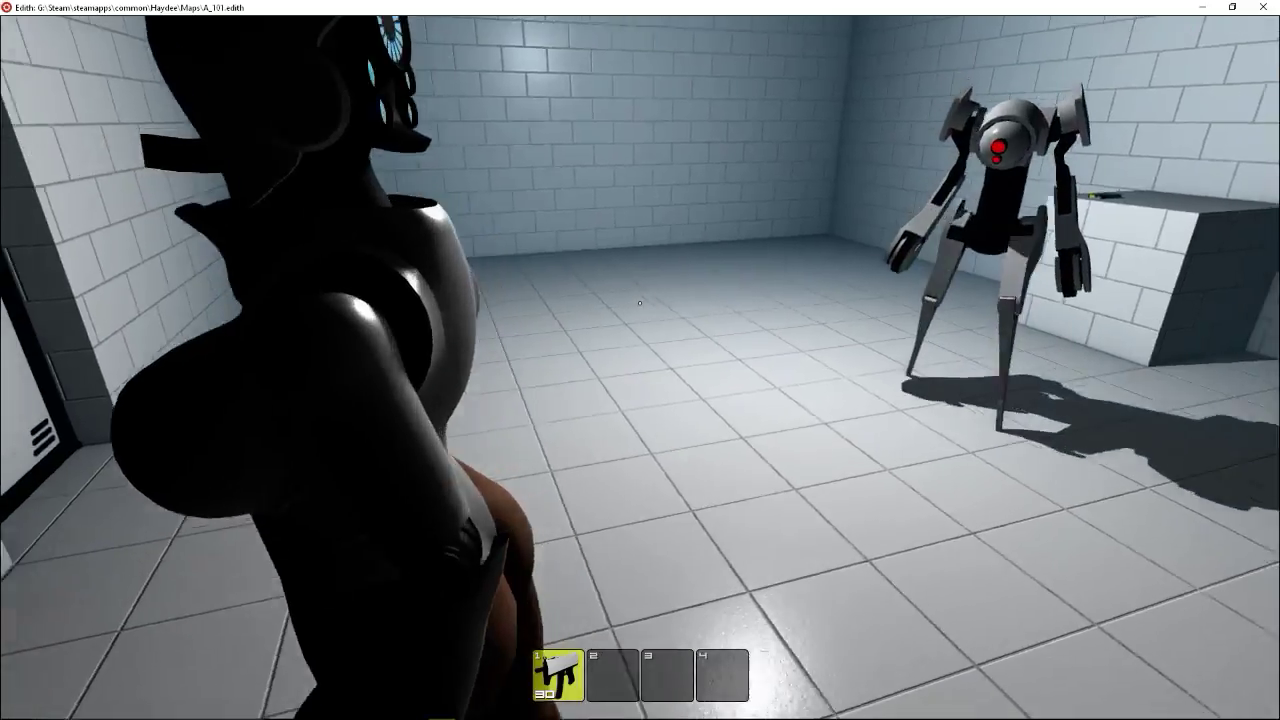
key(w)
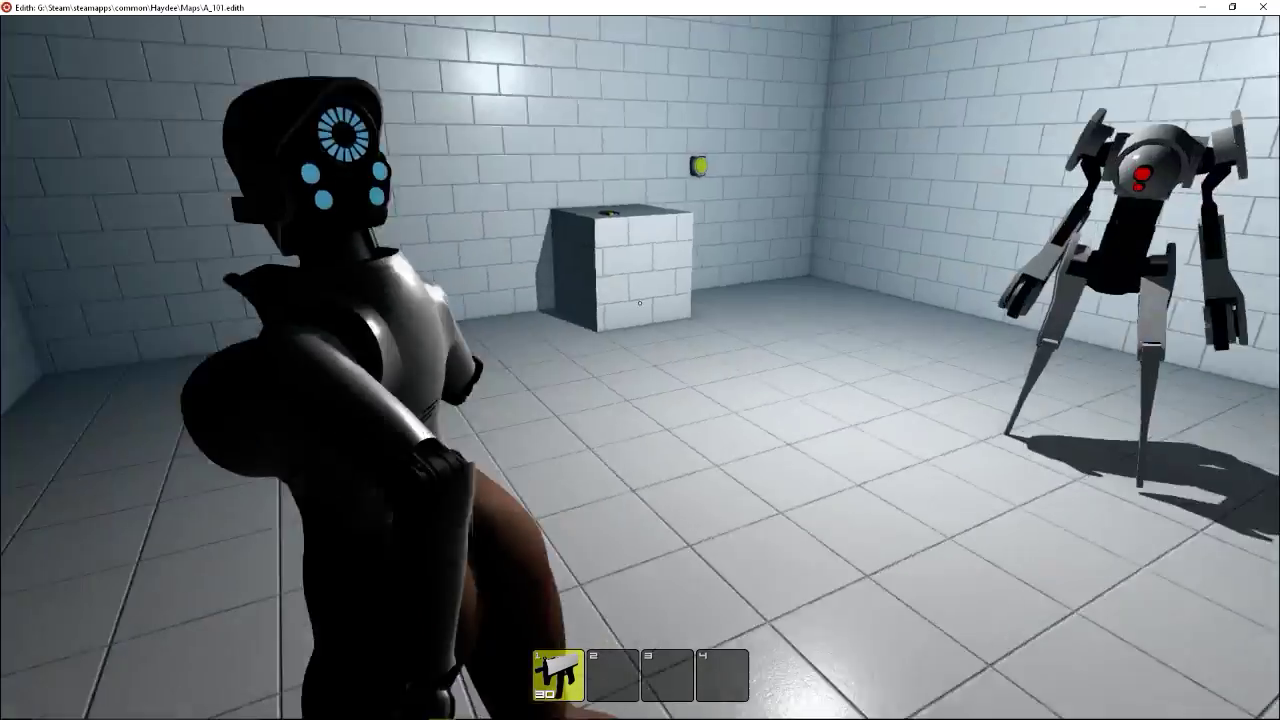
right_click(640, 303)
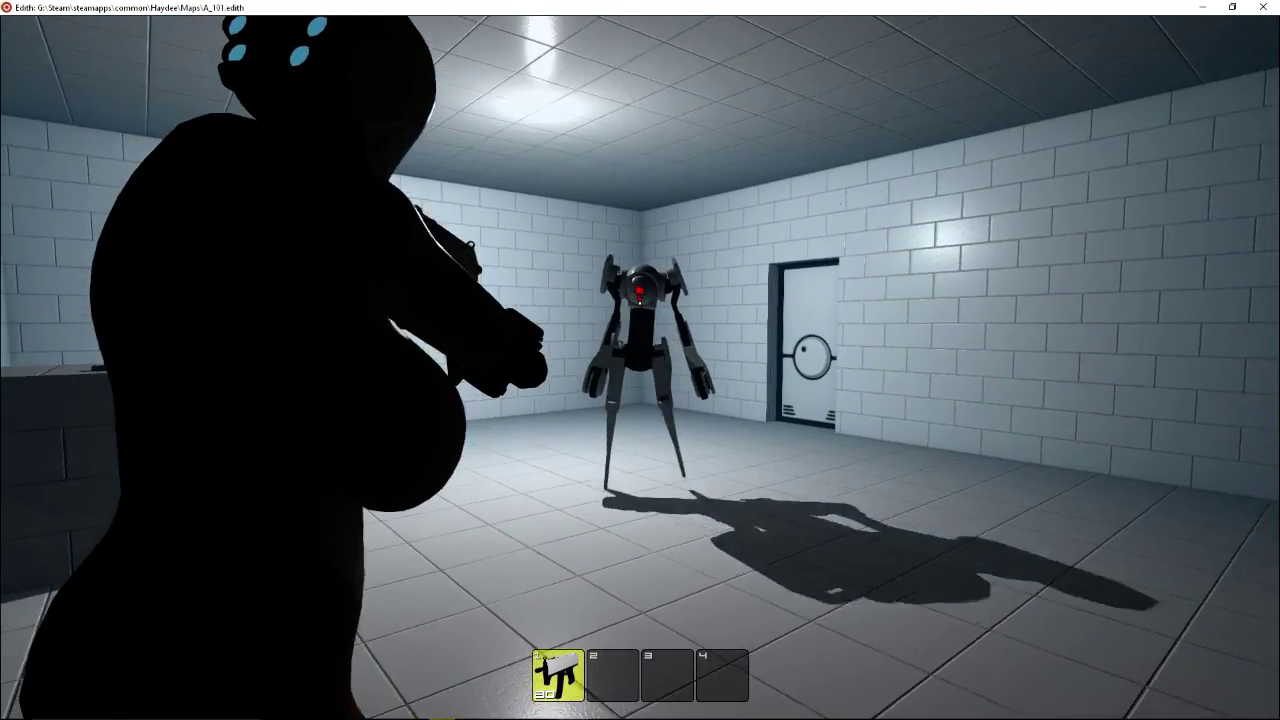
click(640, 303)
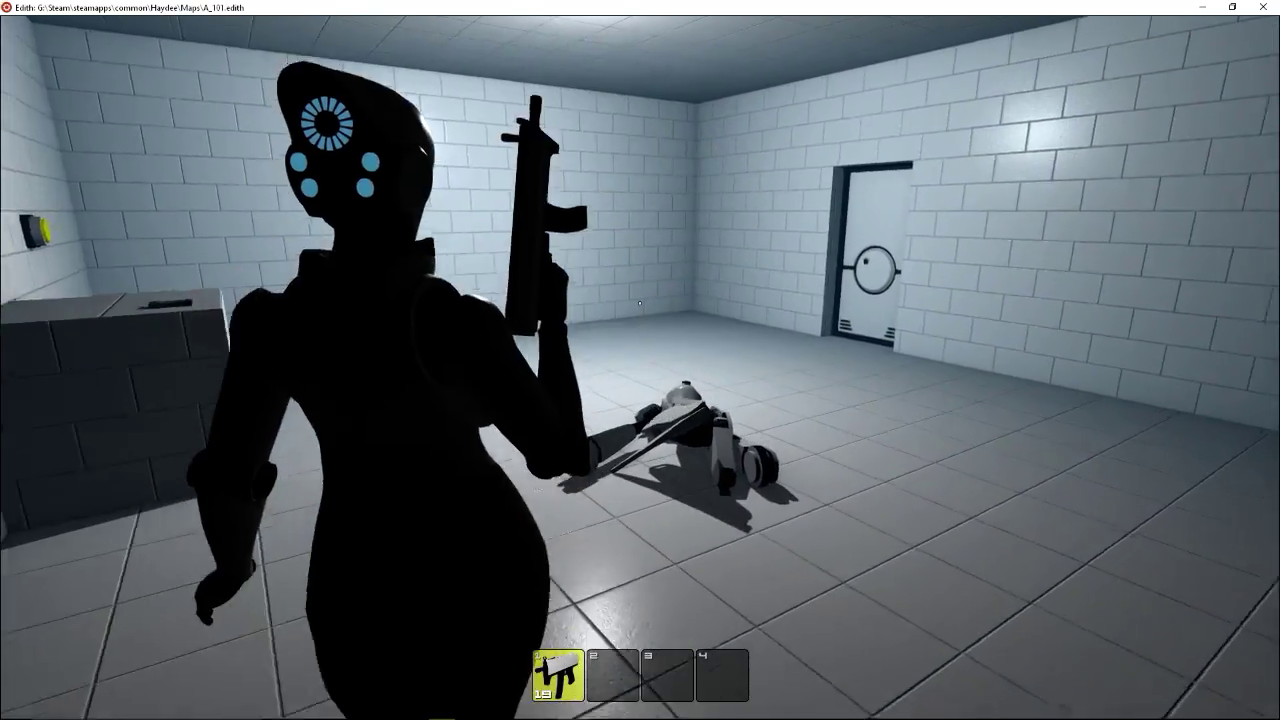
- Walk back toward the weapon block and quit the play test to return to the map editor
key(w)
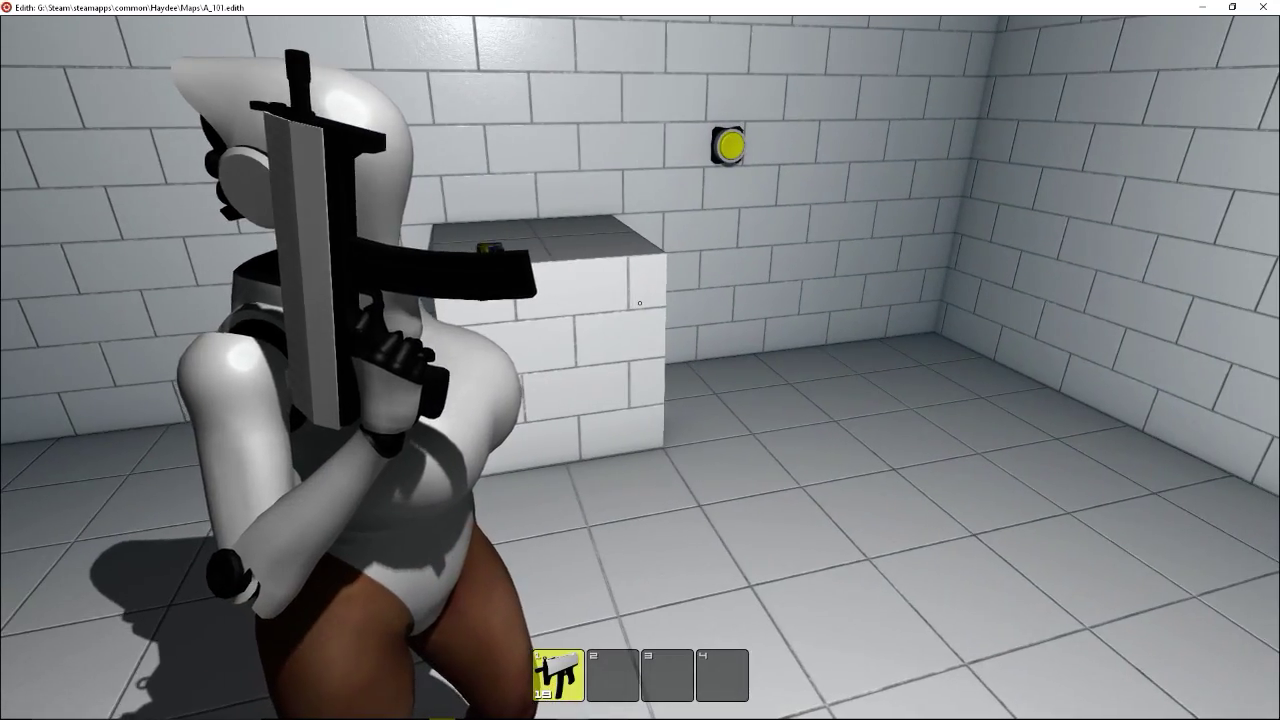
key(Escape)
click(190, 257)
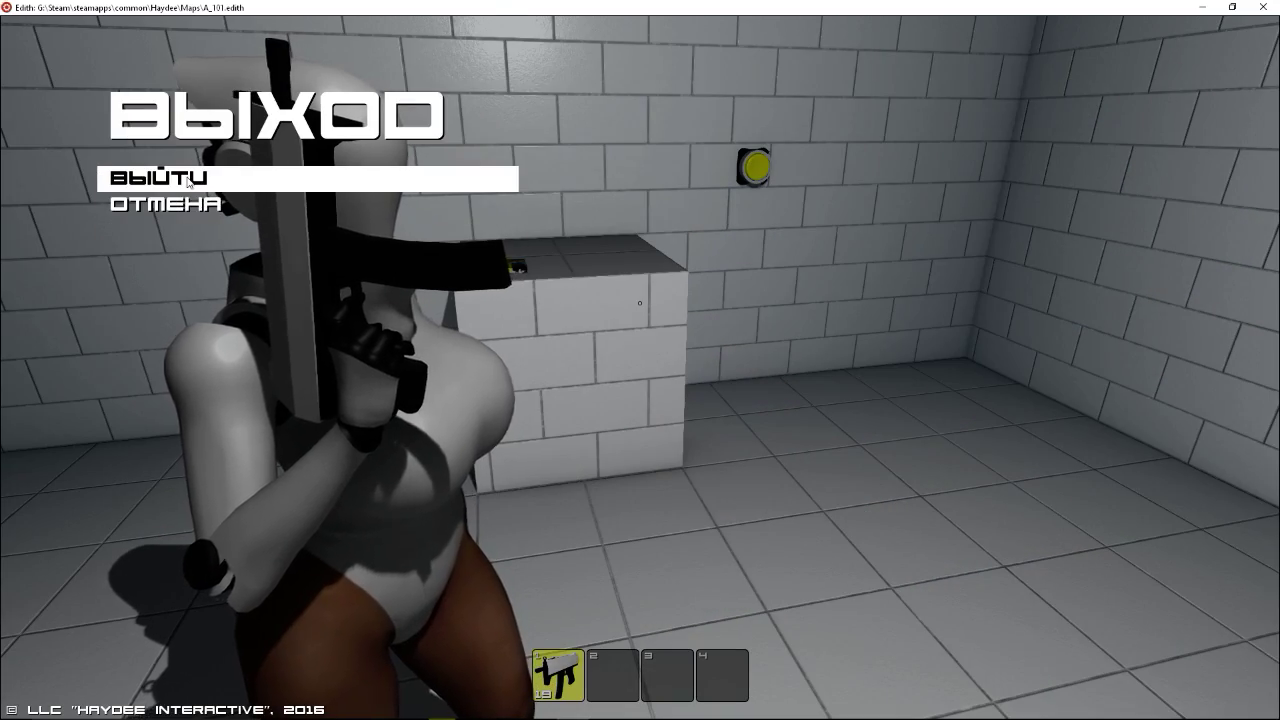
click(189, 182)
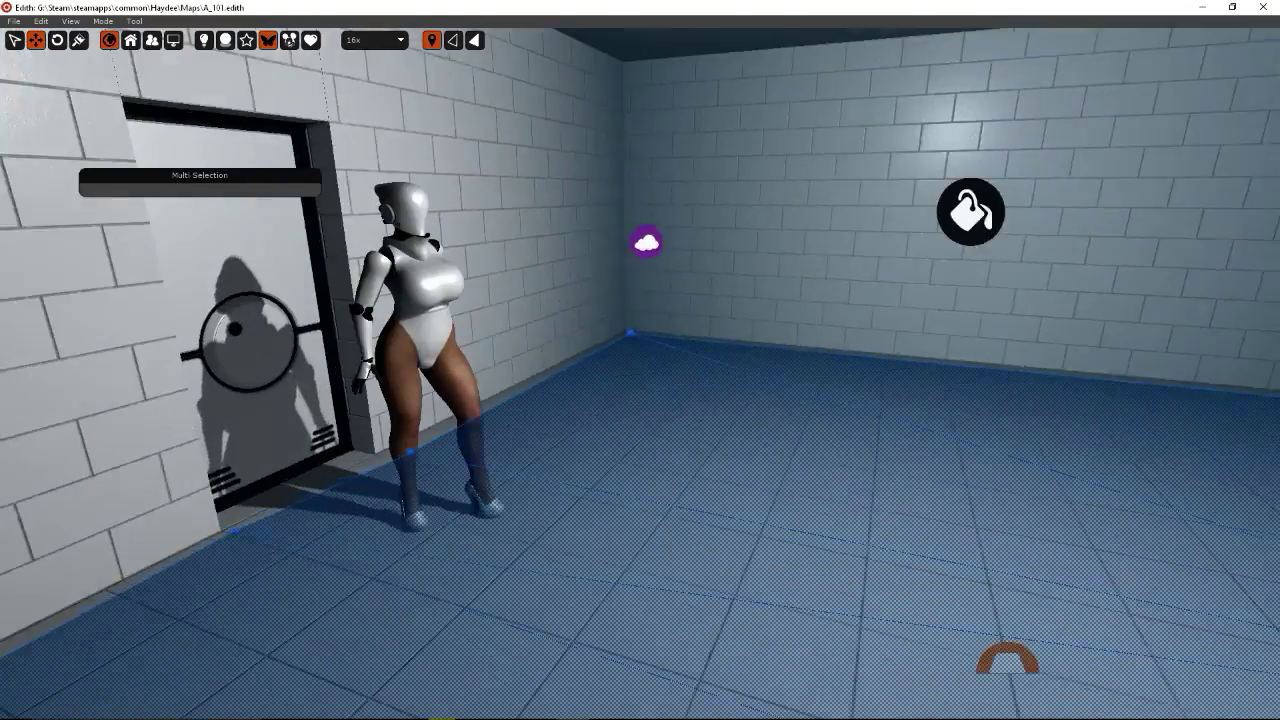
- Review the trap's nodes in the Director Graph, including the TrapDoor Enable node, and look through the available trigger node types
key(w)
key(s)
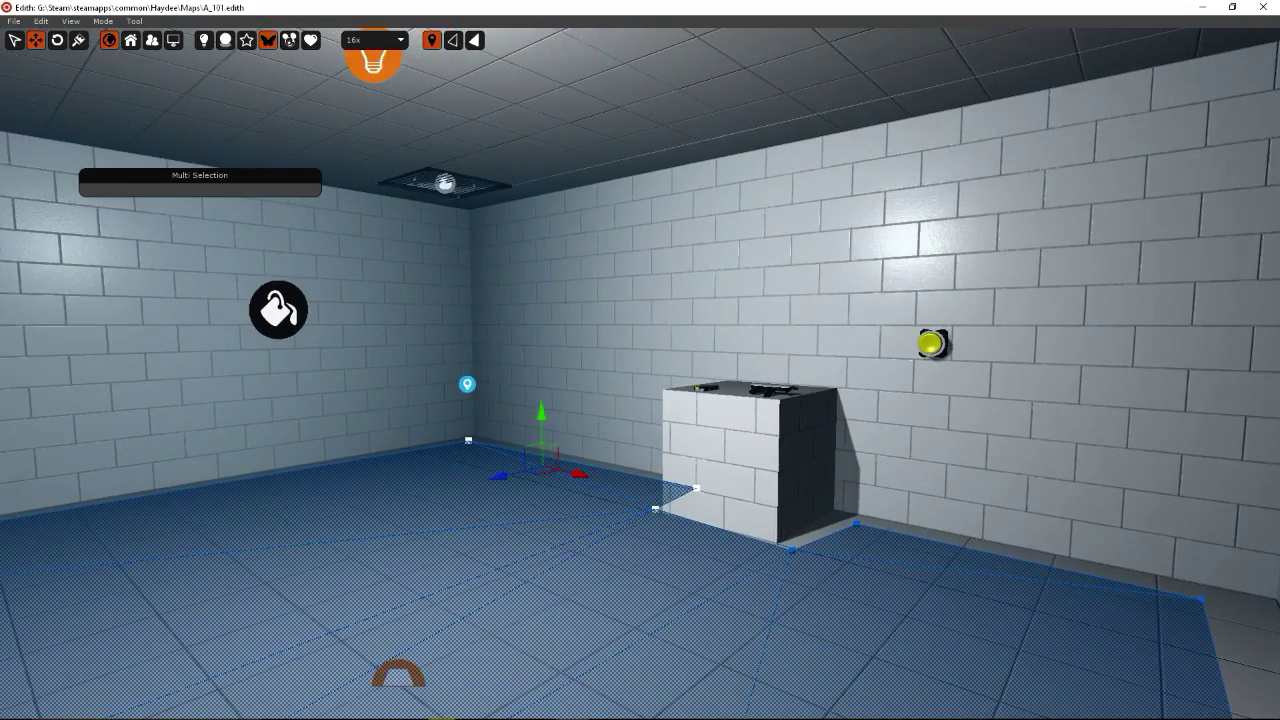
key(w)
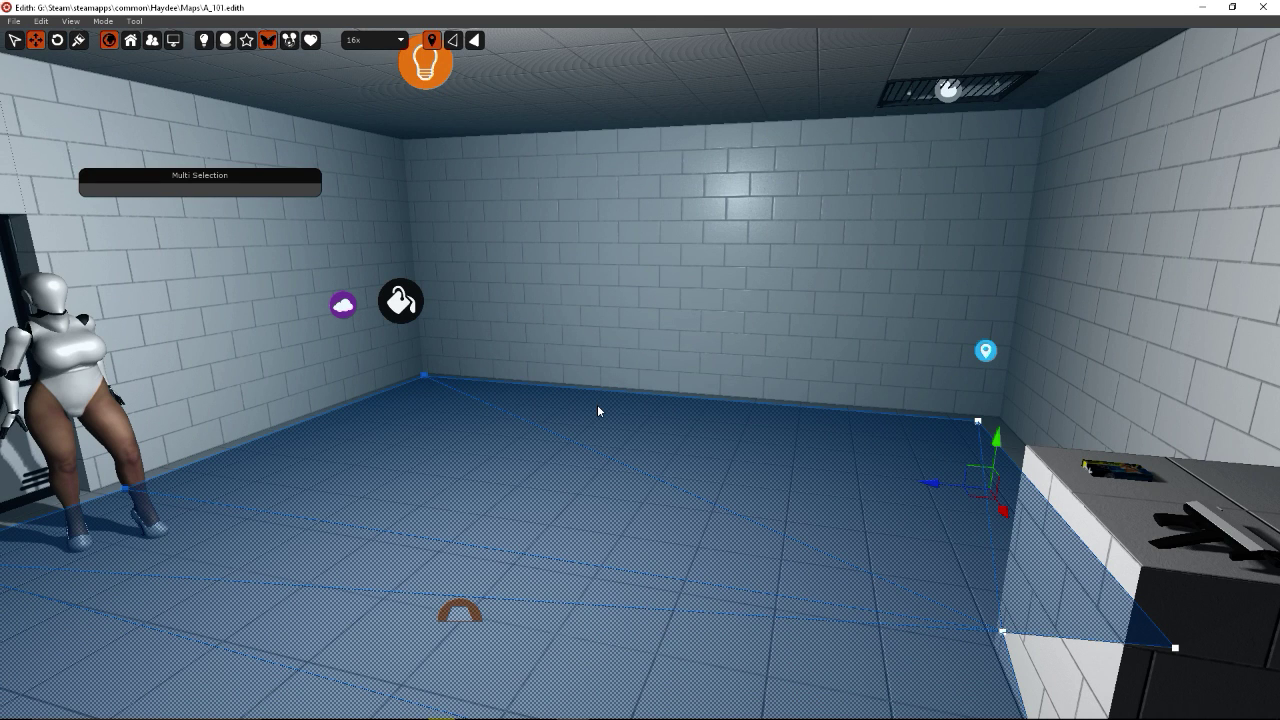
key(g)
click(552, 257)
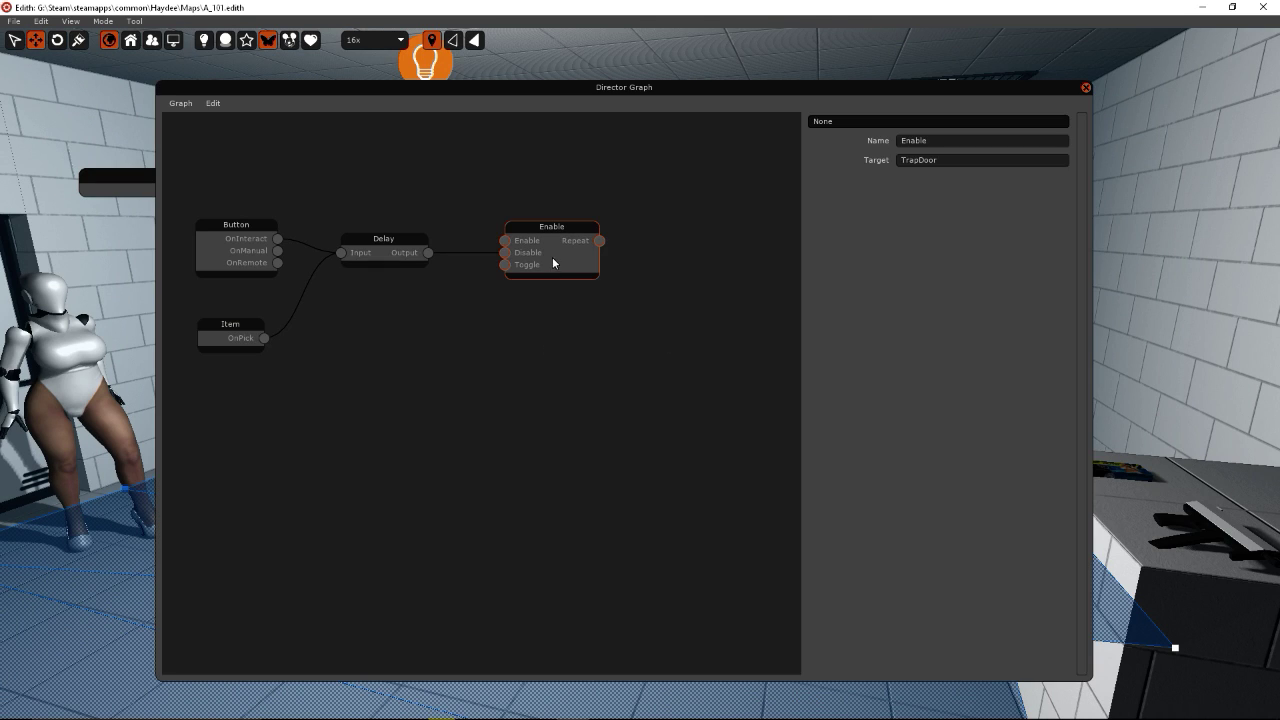
click(482, 378)
right_click(396, 356)
mouse_move(490, 376)
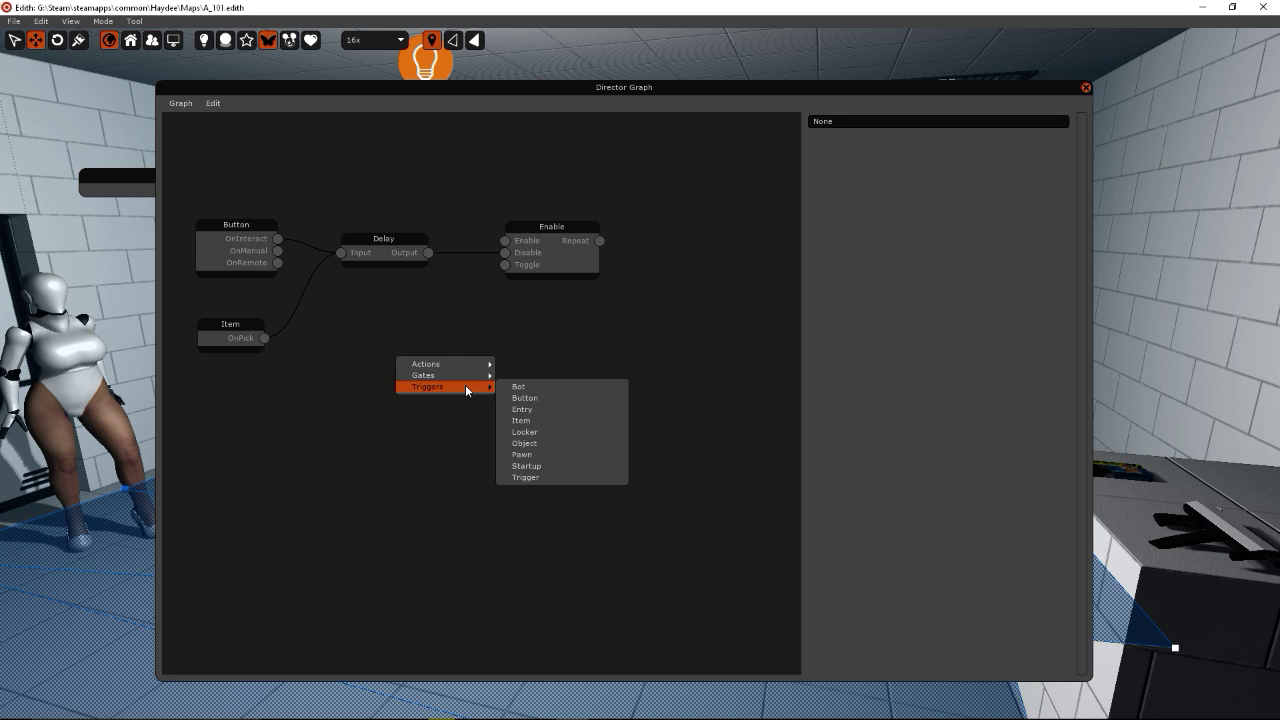
click(411, 448)
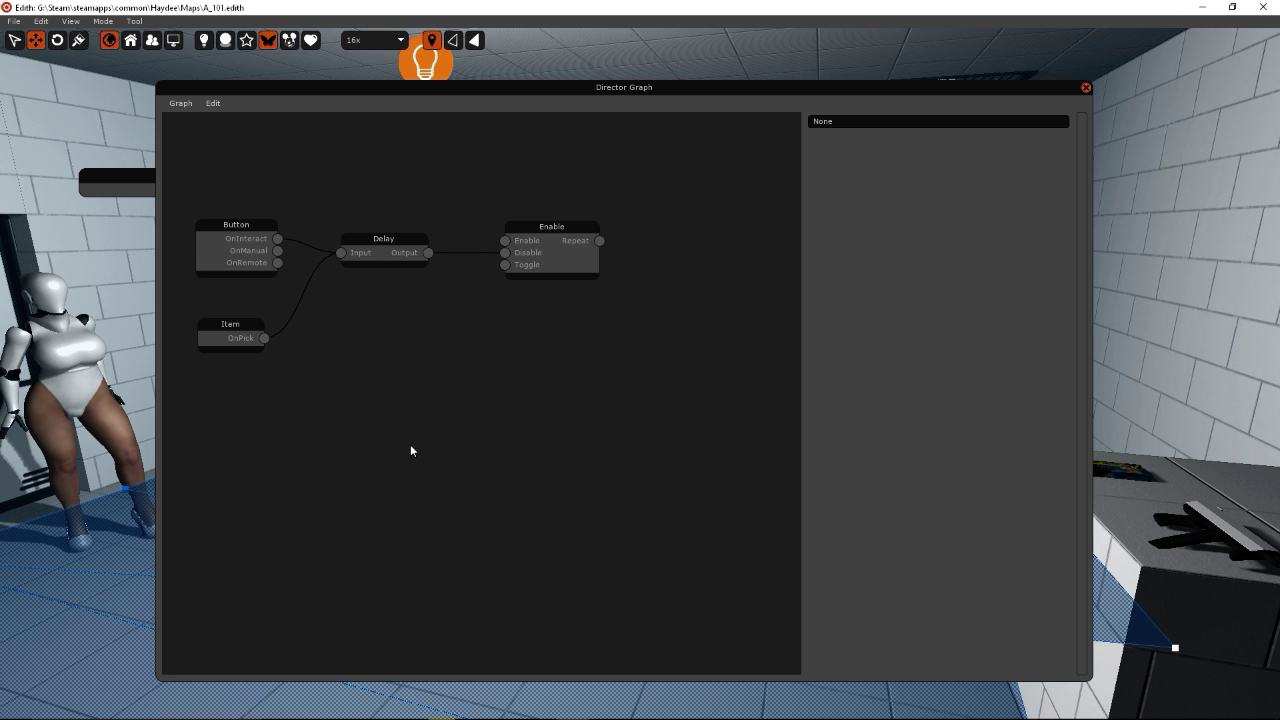
click(1086, 87)
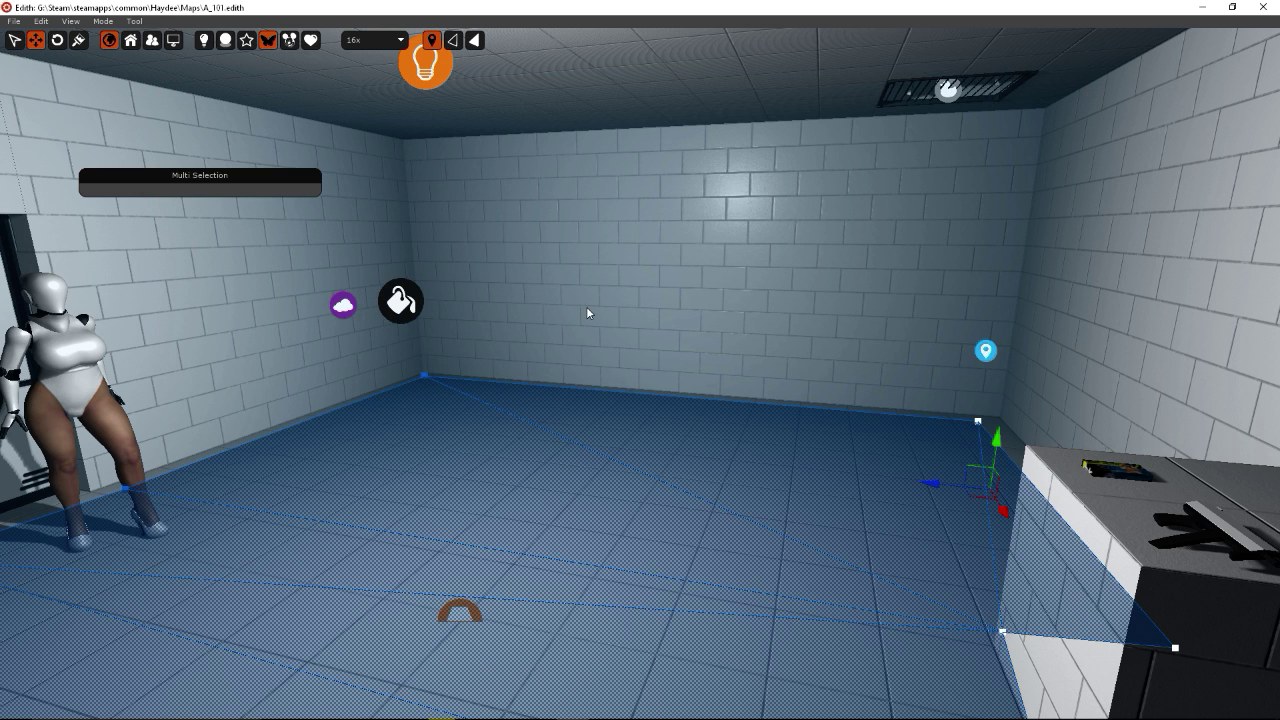
right_drag(588, 311, 705, 325)
key(w)
key(w)
key(s)
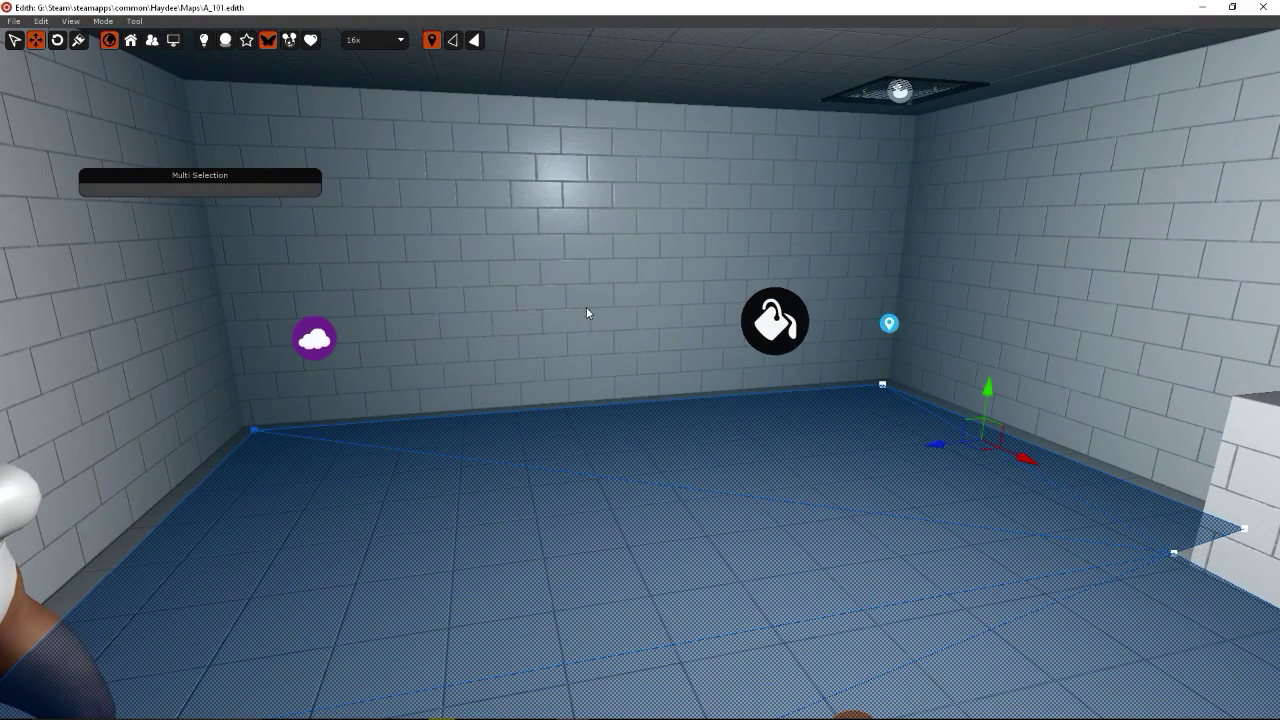